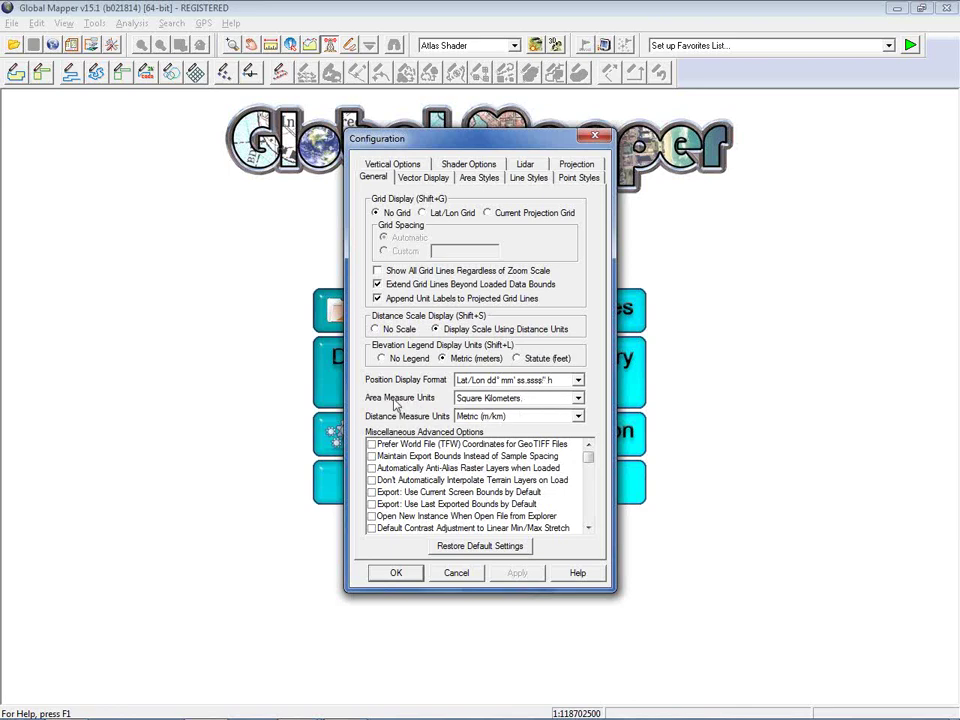
Keep Square Kilometers for area and Metric for distance units, then go to Vector Display
left_click(576, 399)
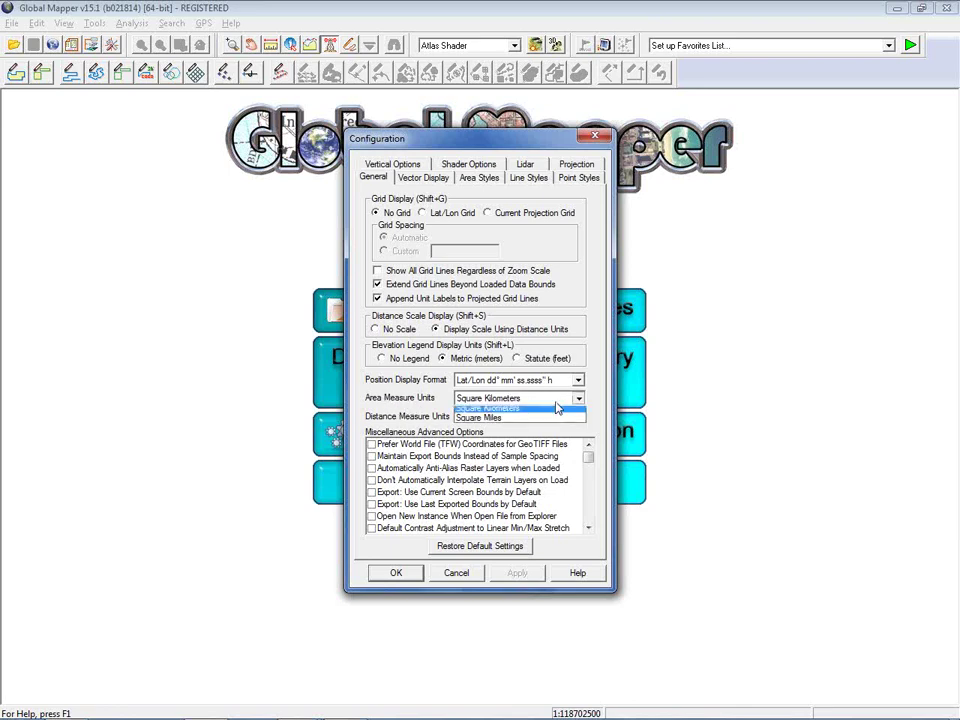
left_click(557, 400)
left_click(560, 417)
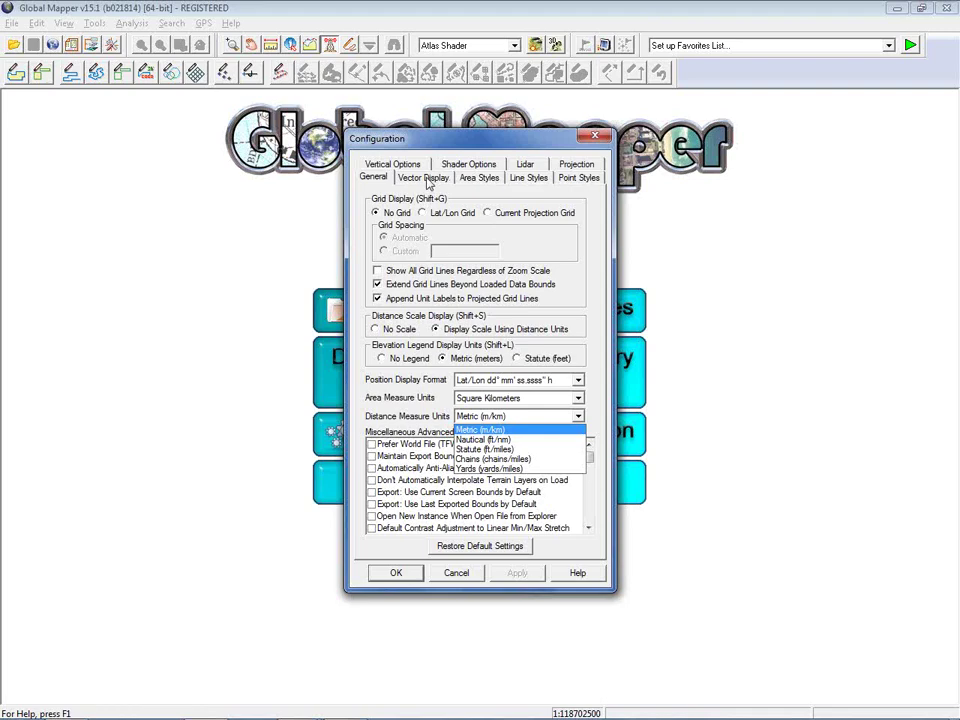
left_click(428, 180)
left_click(430, 180)
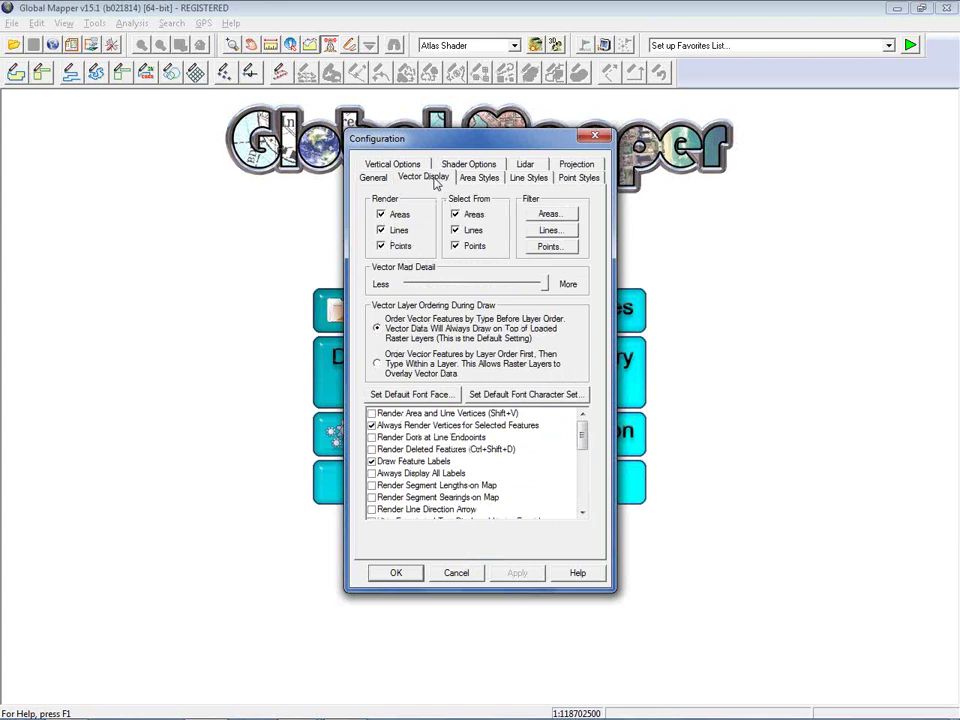
Enable 'Only Highlight Border of Selected Area Features' in the Vector Display options
scroll(588, 490, "down", 1)
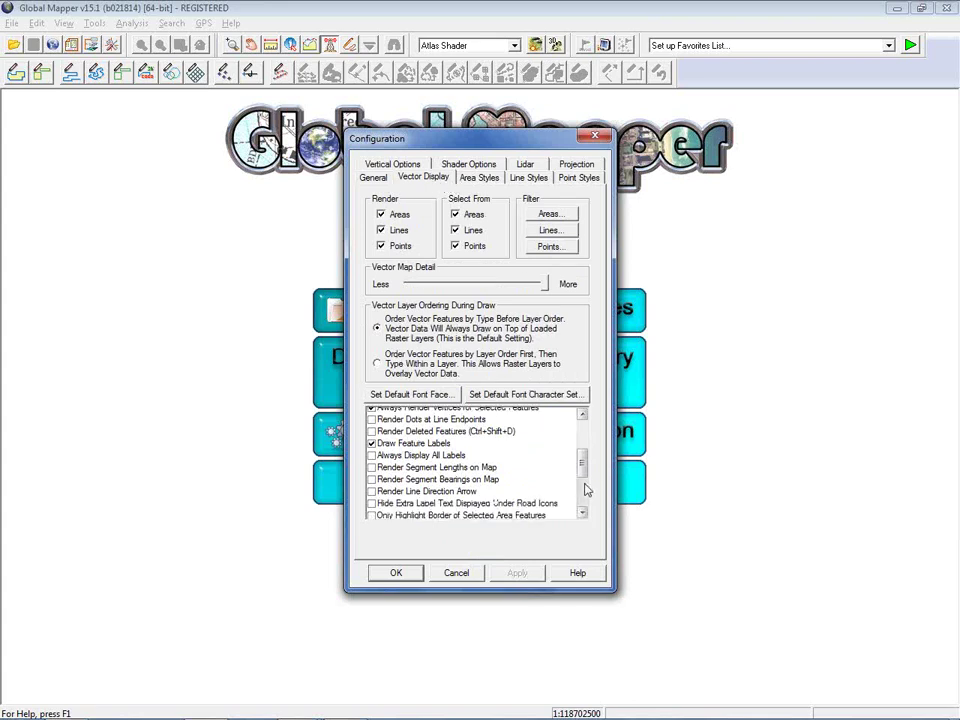
scroll(588, 490, "down", 2)
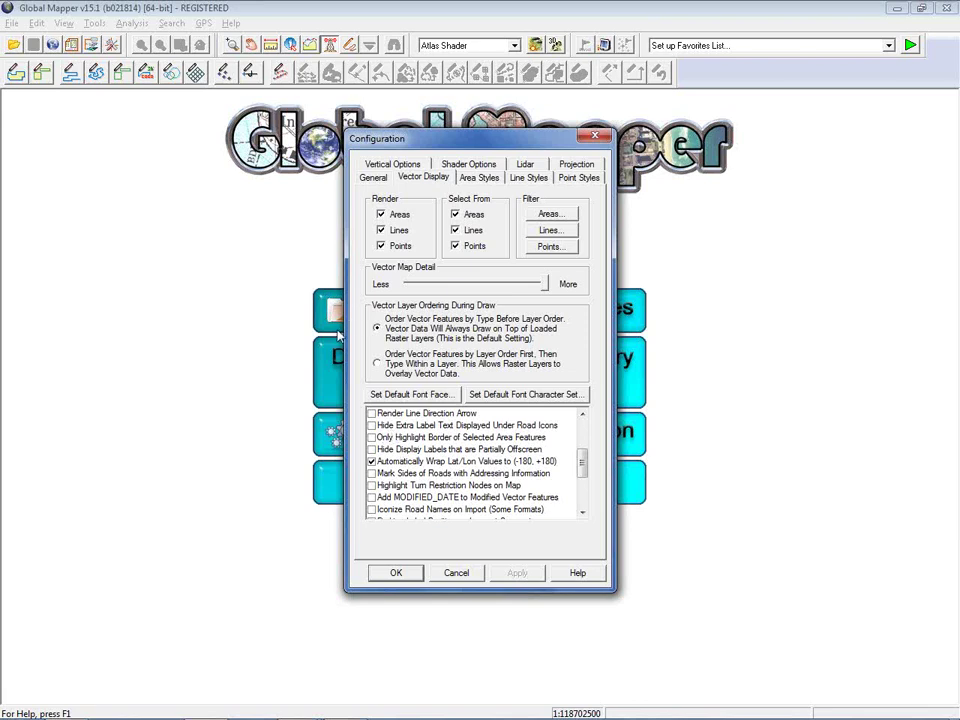
left_click(371, 438)
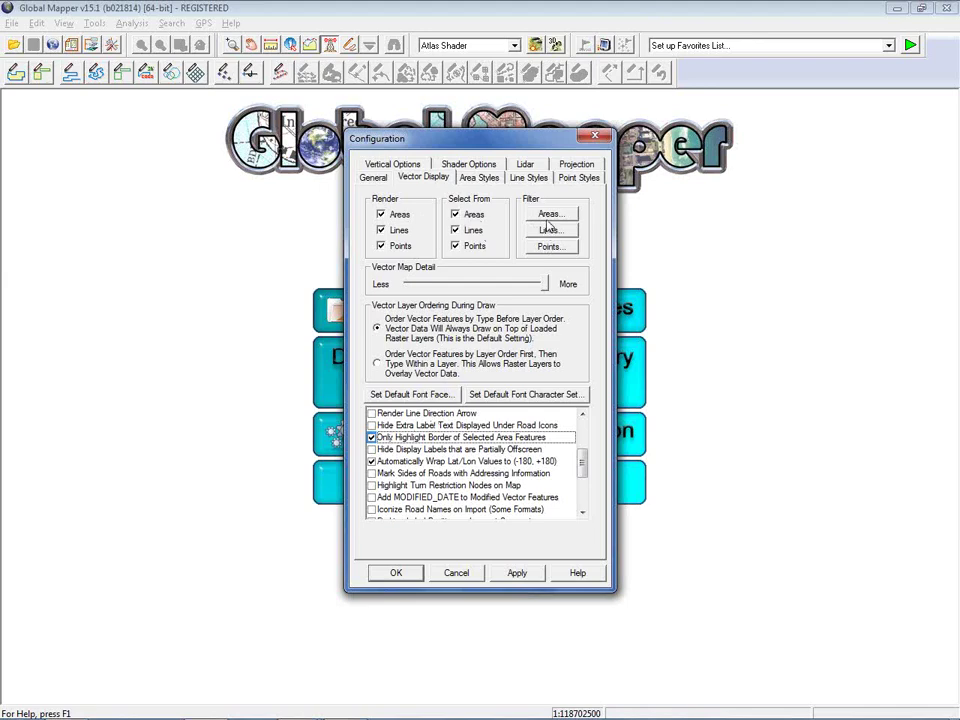
left_click(549, 216)
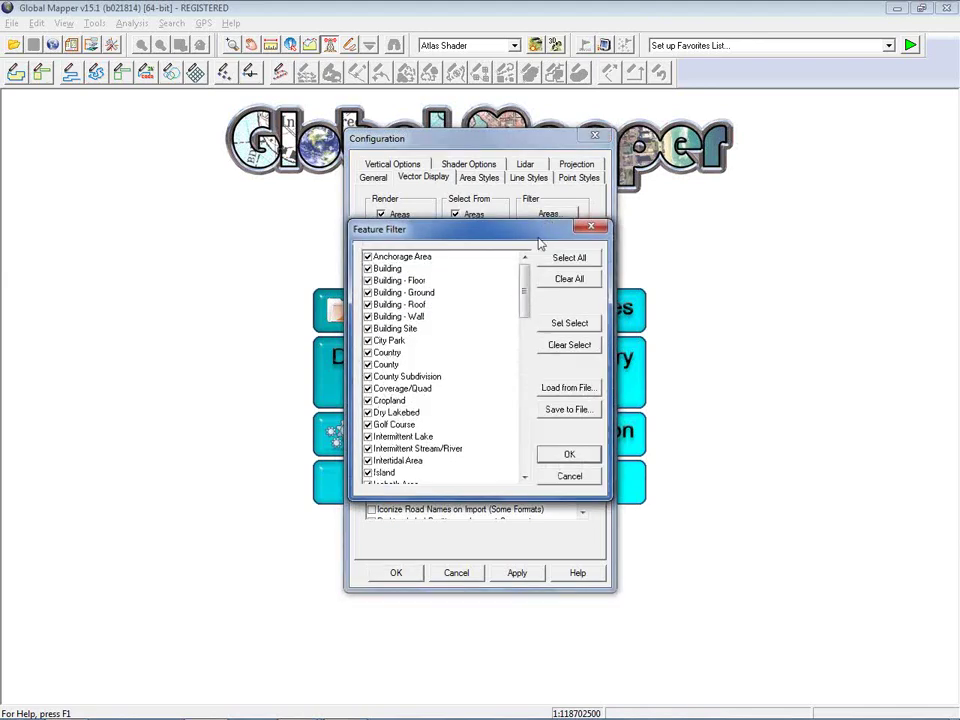
left_click_drag(526, 283, 536, 306)
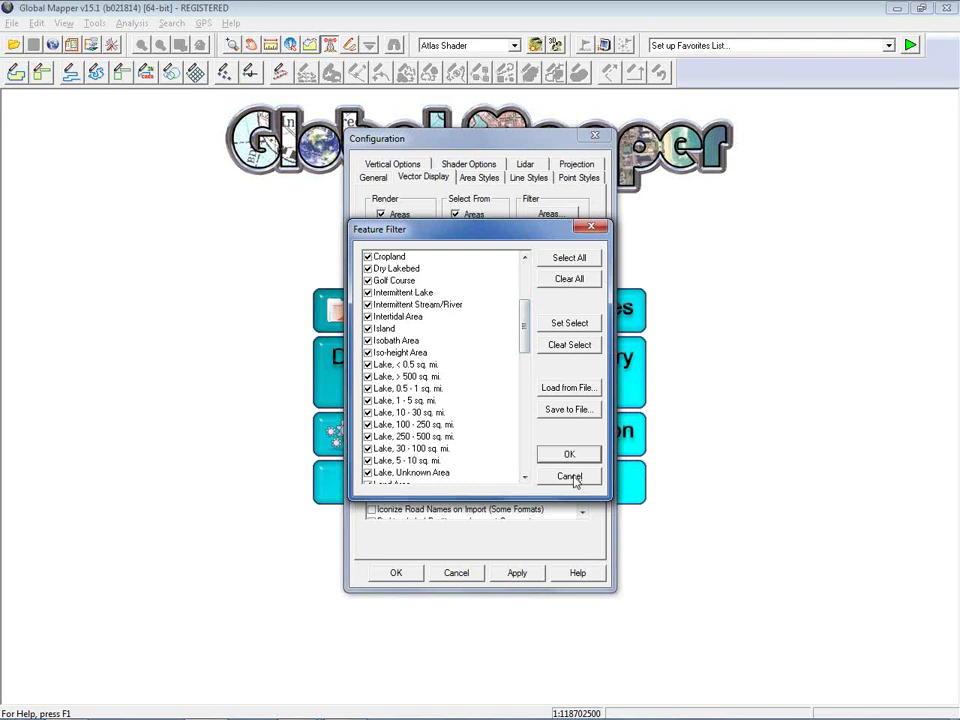
left_click(570, 477)
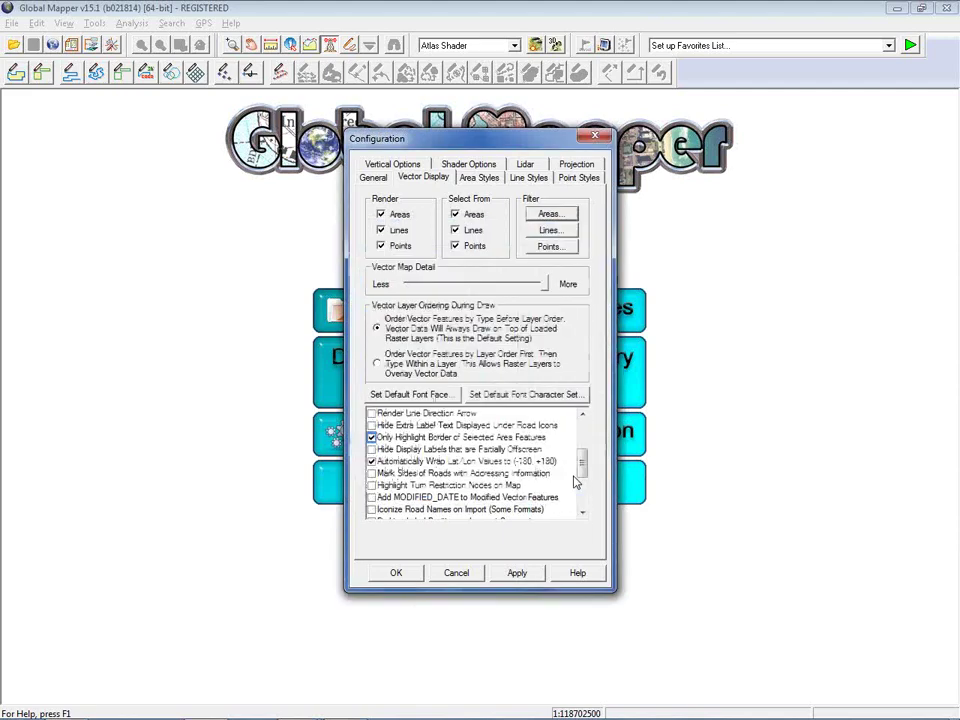
Keep Render Areas ticked, check the Projection page, then bring up the Area Styles page
left_click(380, 215)
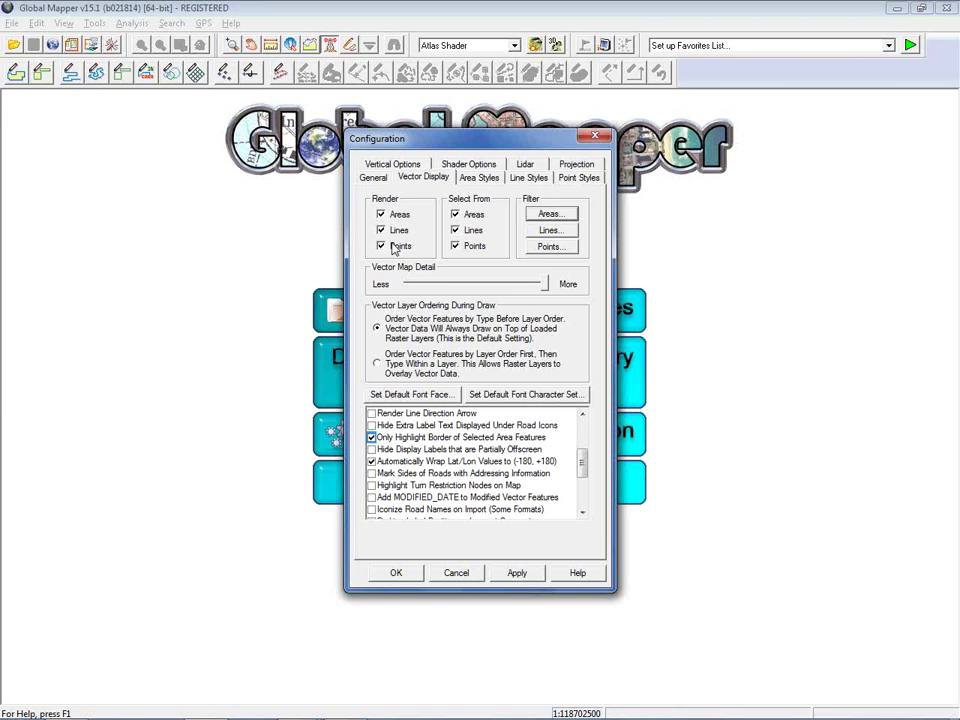
left_click(576, 165)
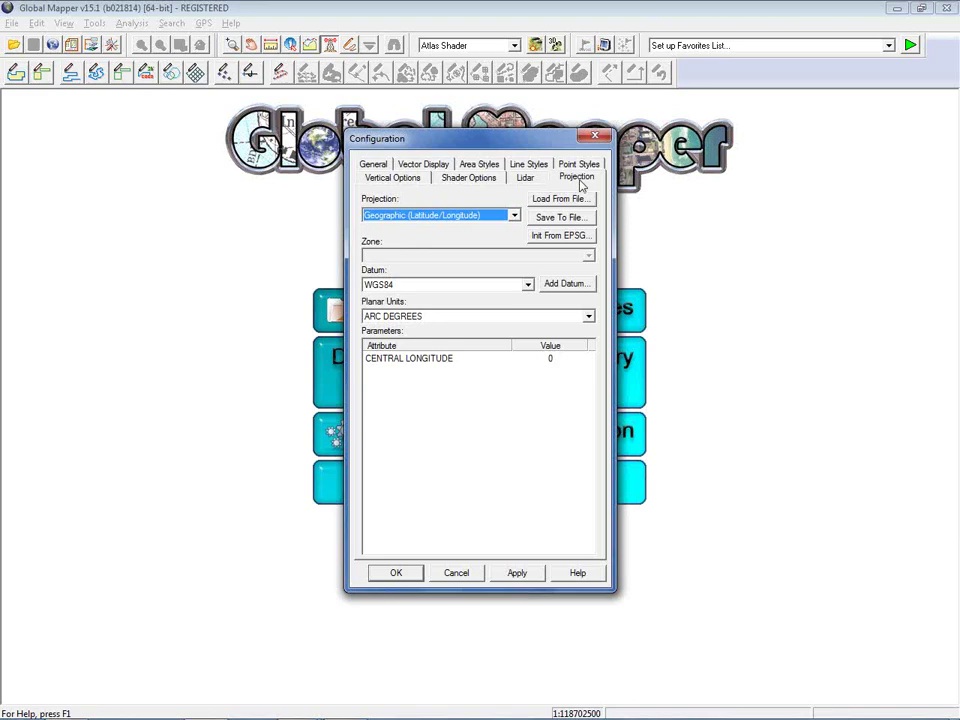
left_click(493, 166)
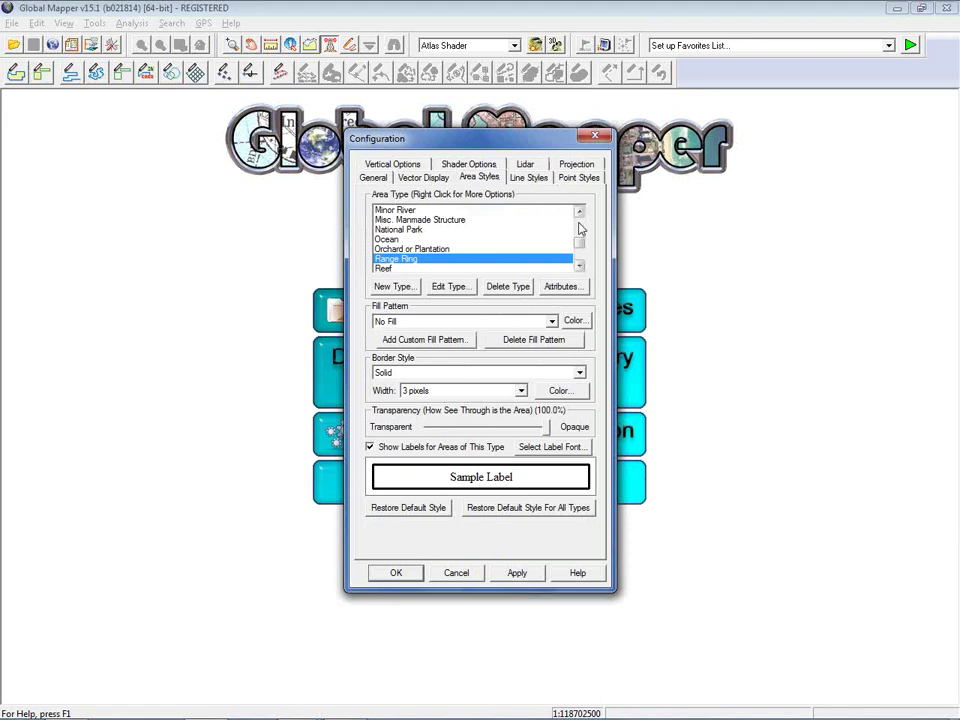
scroll(580, 230, "up", 4)
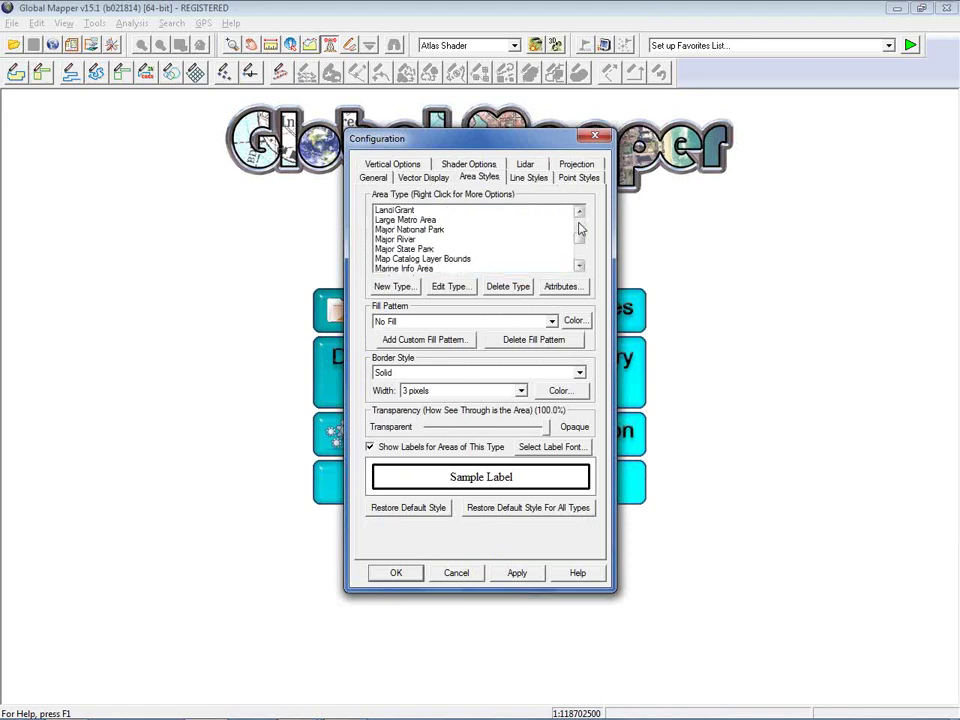
scroll(580, 230, "up", 4)
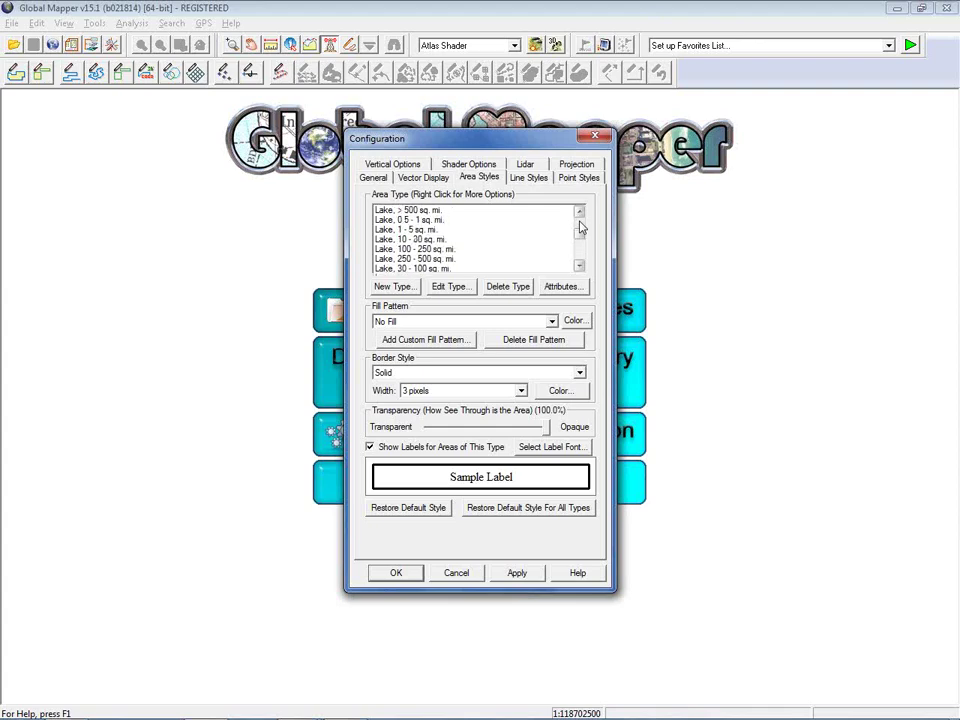
left_click_drag(581, 228, 580, 259)
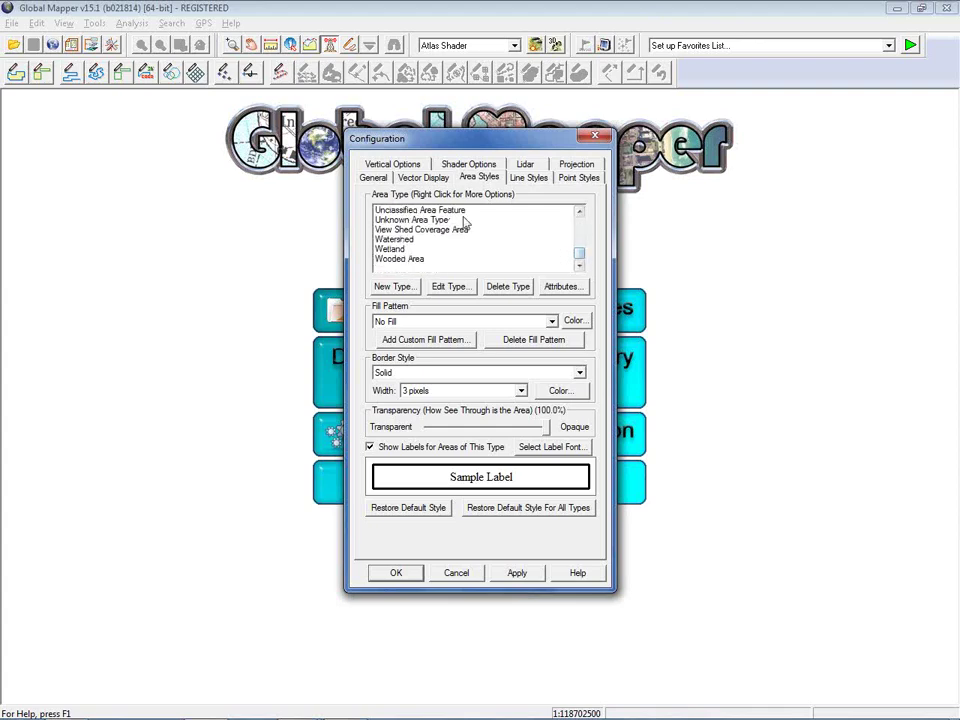
left_click(445, 222)
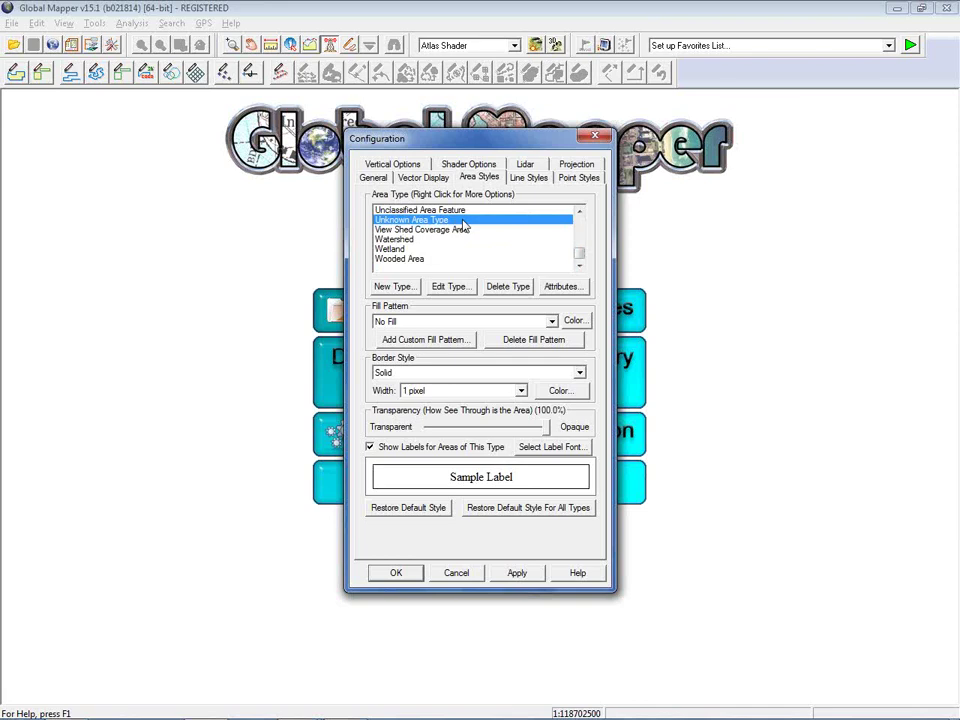
Add a new 'Parcels' area type with a red solid fill colour
left_click(396, 289)
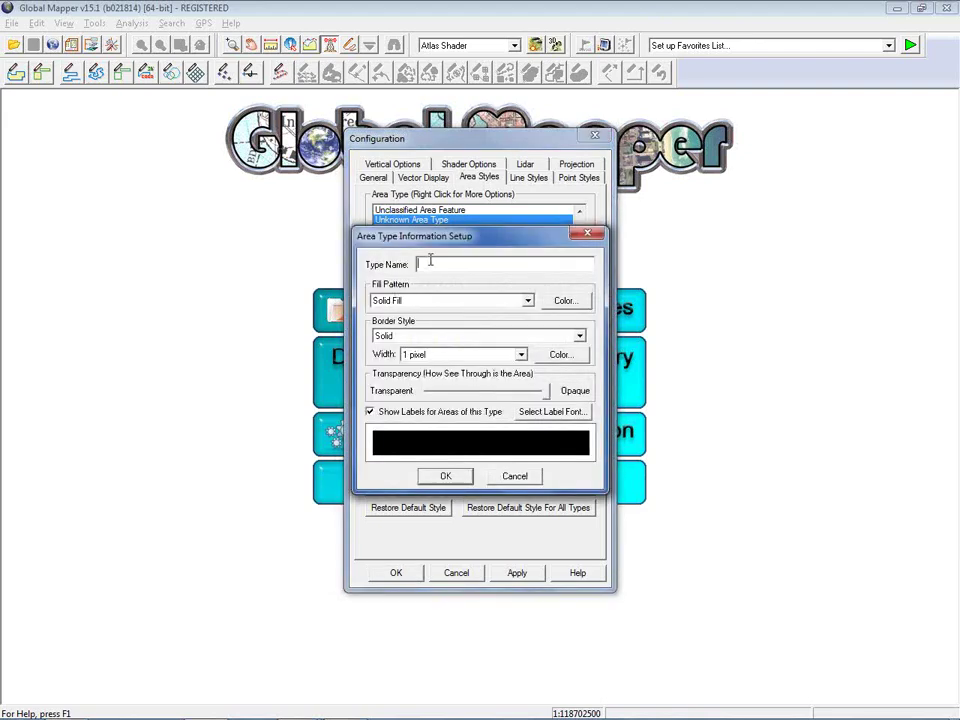
type("Parcels")
left_click(576, 302)
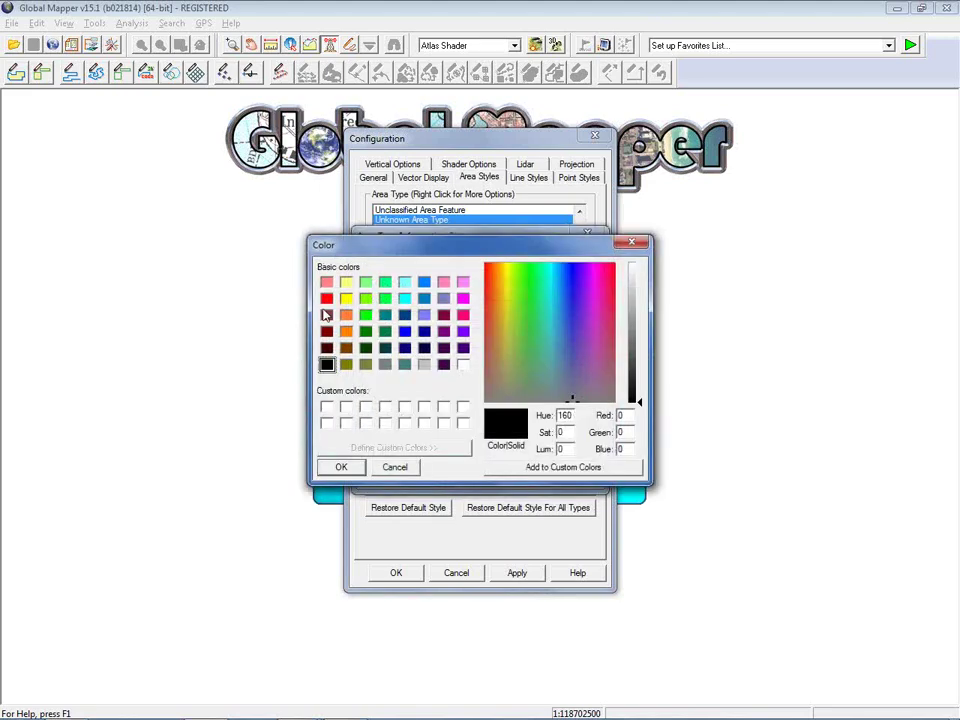
left_click(326, 298)
left_click(340, 468)
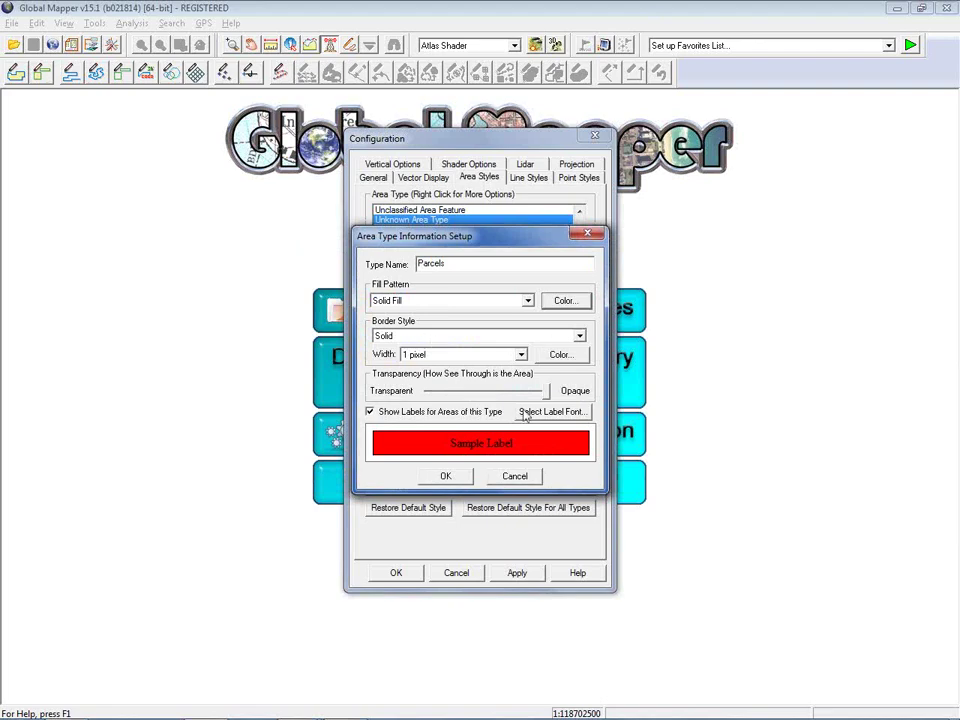
left_click(447, 477)
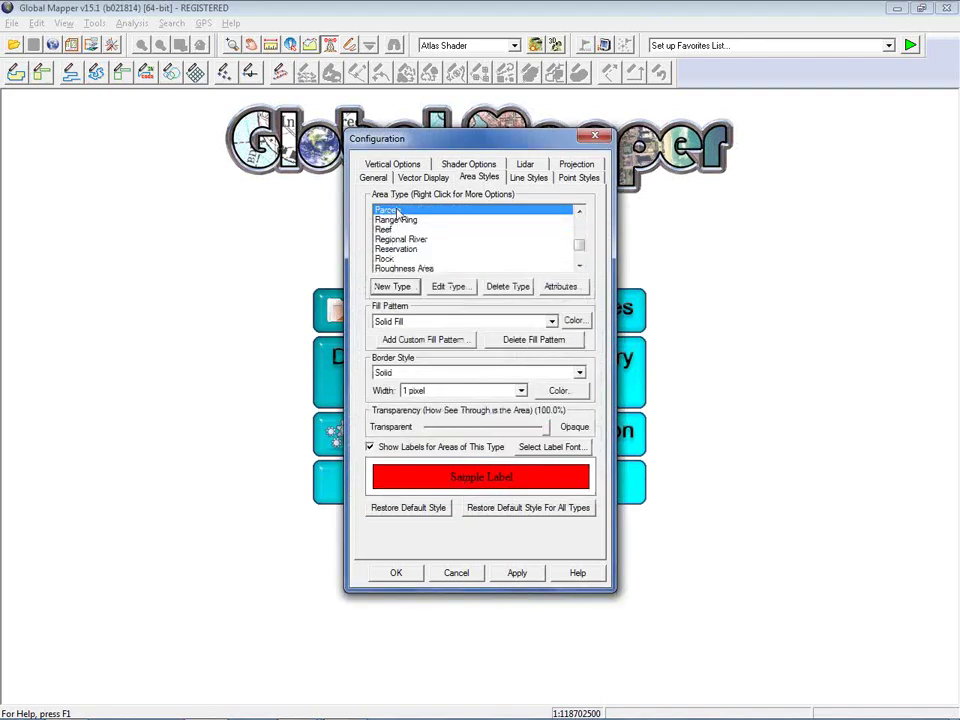
Give Parcels a default 'Owner' attribute and confirm the Configuration with OK
left_click(560, 287)
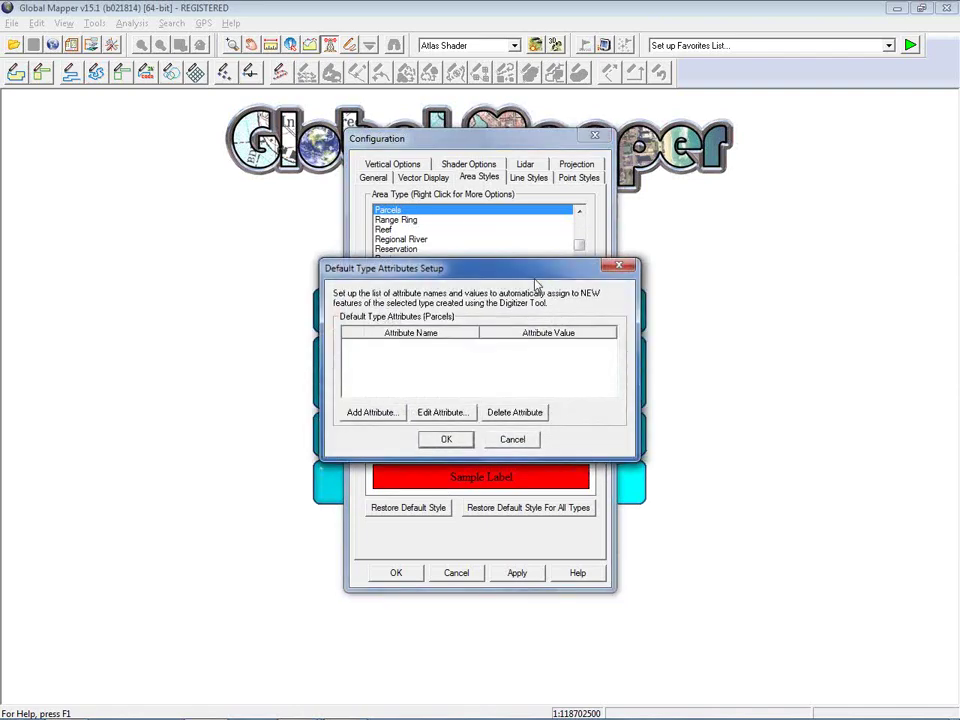
left_click_drag(536, 268, 520, 232)
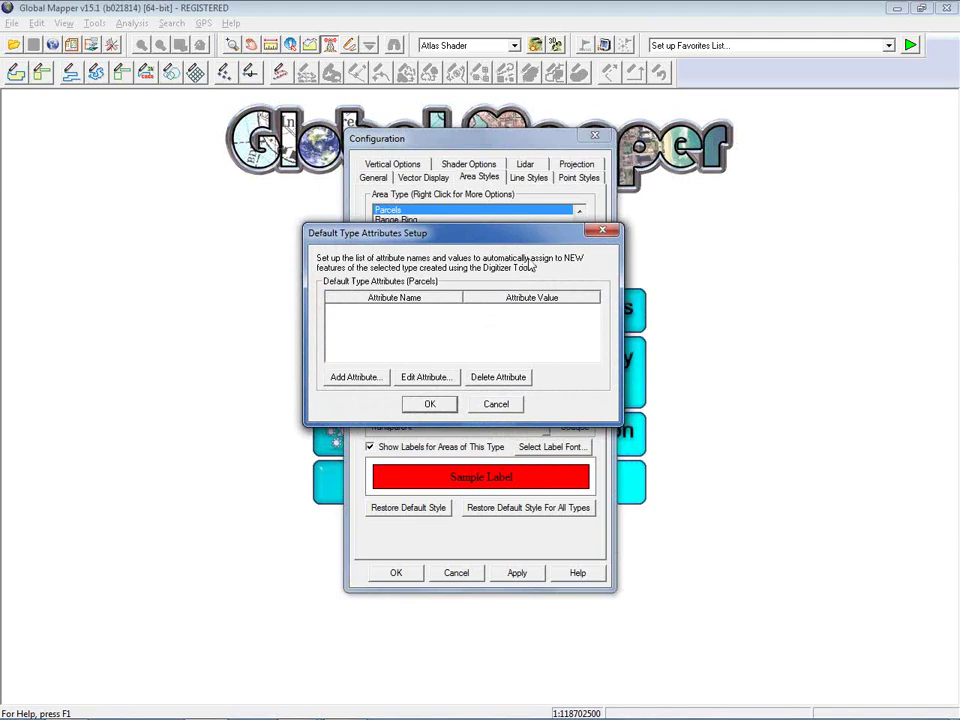
left_click(378, 380)
type("Owner")
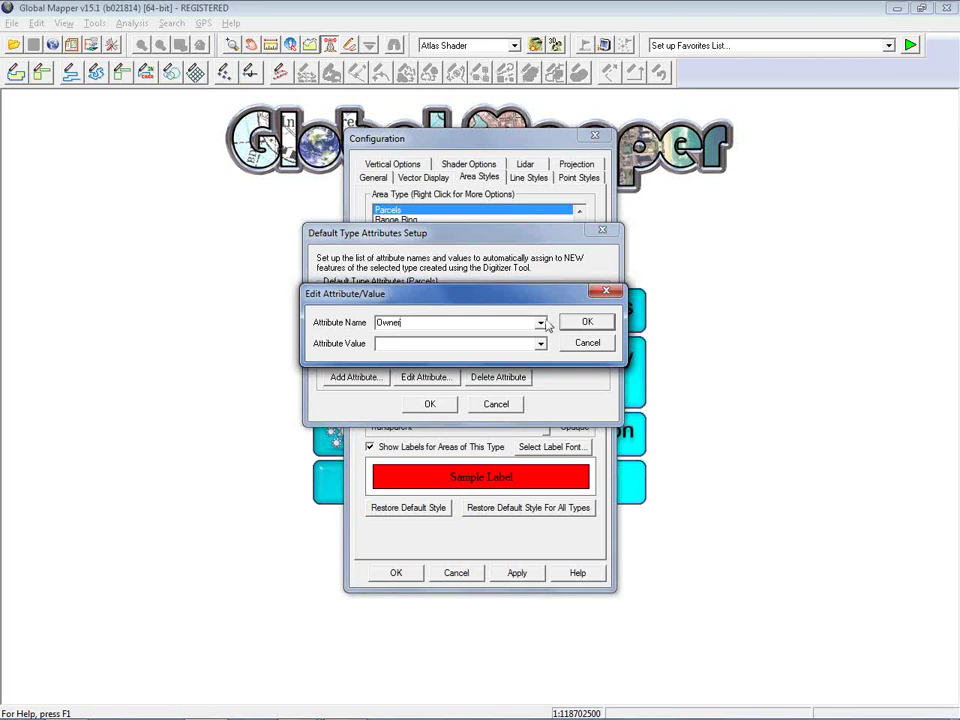
left_click(584, 323)
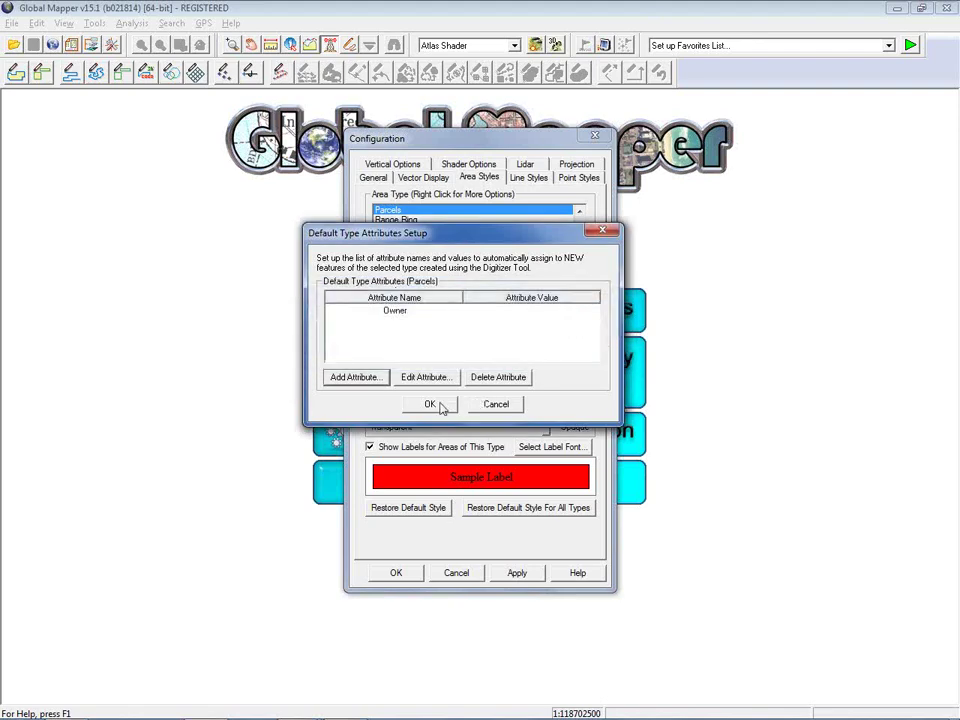
left_click(430, 403)
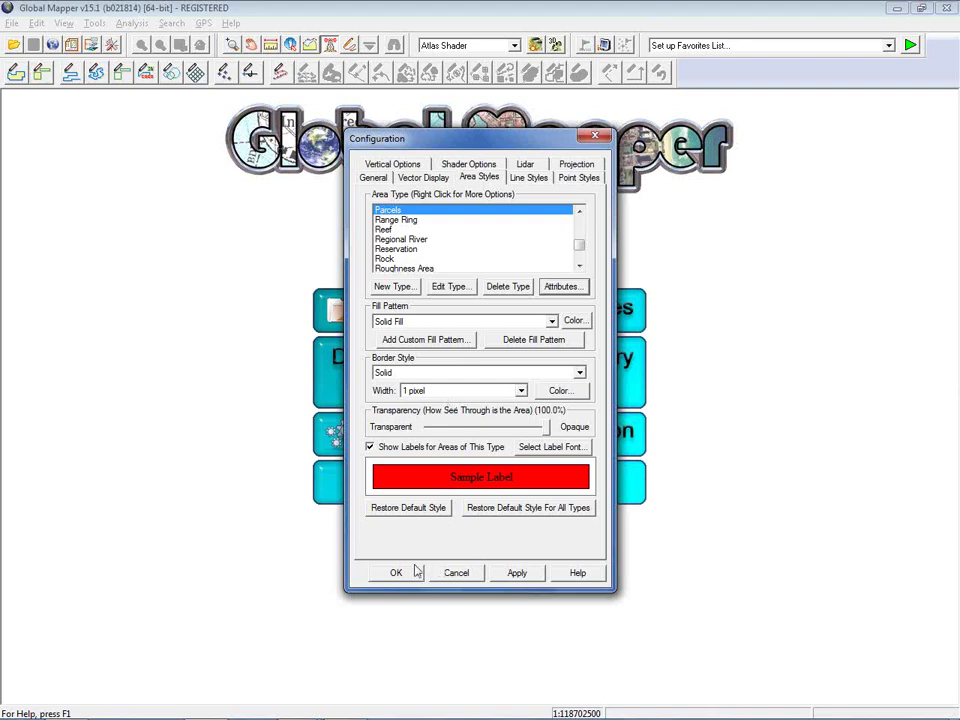
left_click(413, 573)
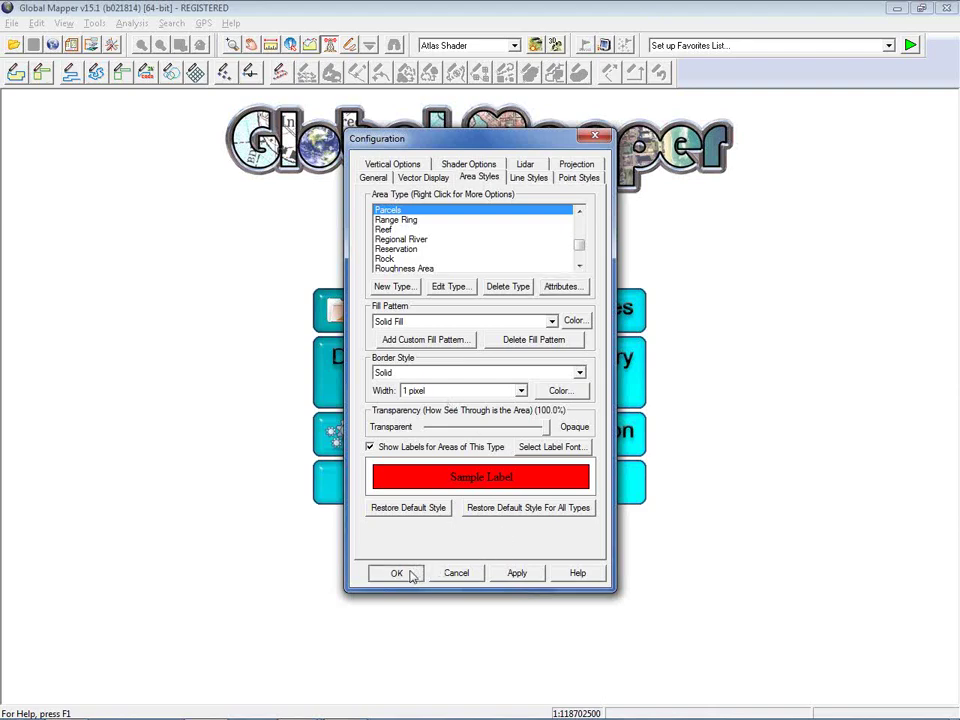
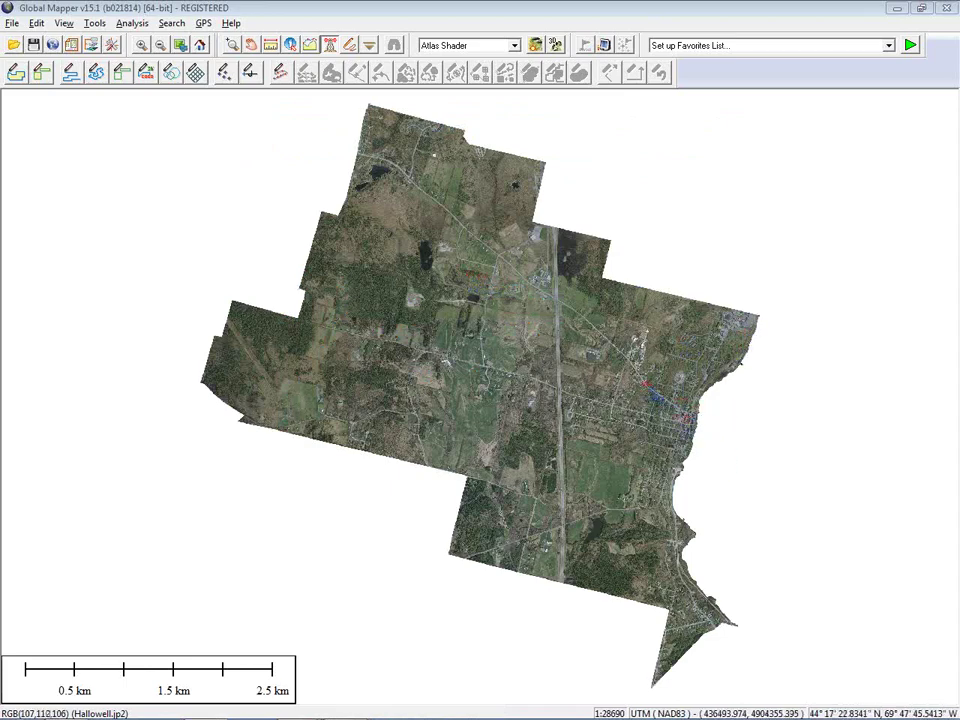
Zoom in on the shoreline town and show the overlay list containing Hallowell.jp2
left_click(231, 47)
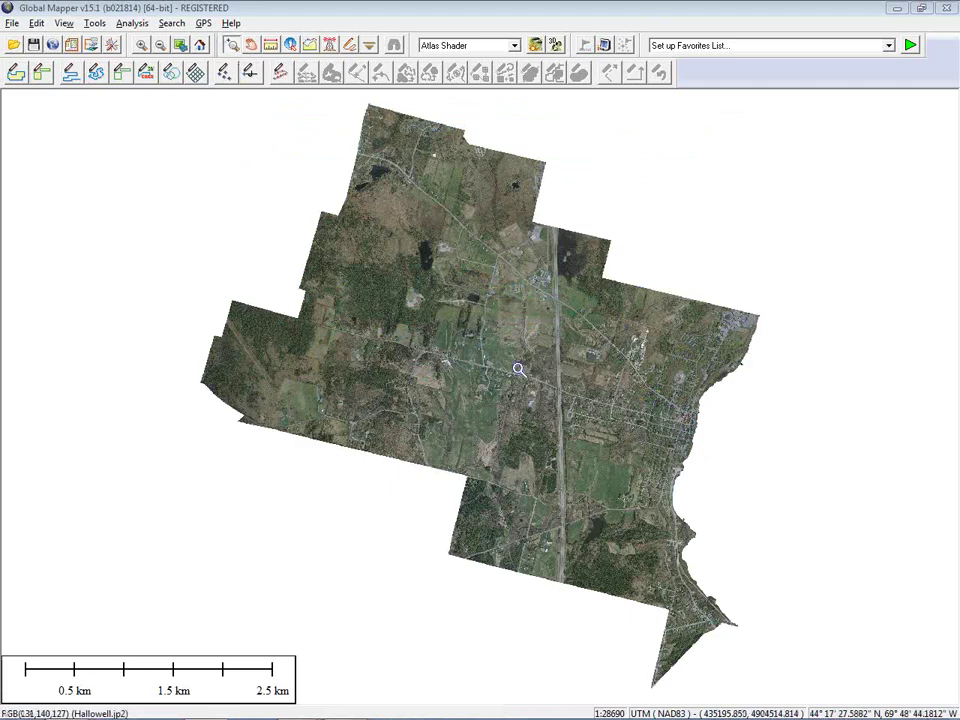
left_click(700, 461)
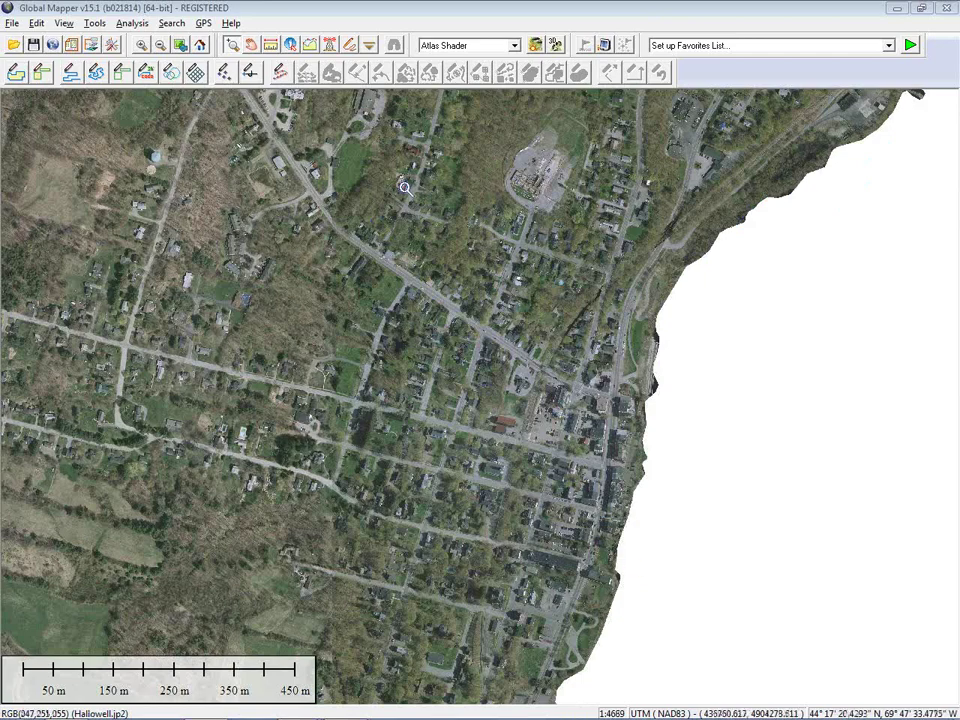
left_click(91, 46)
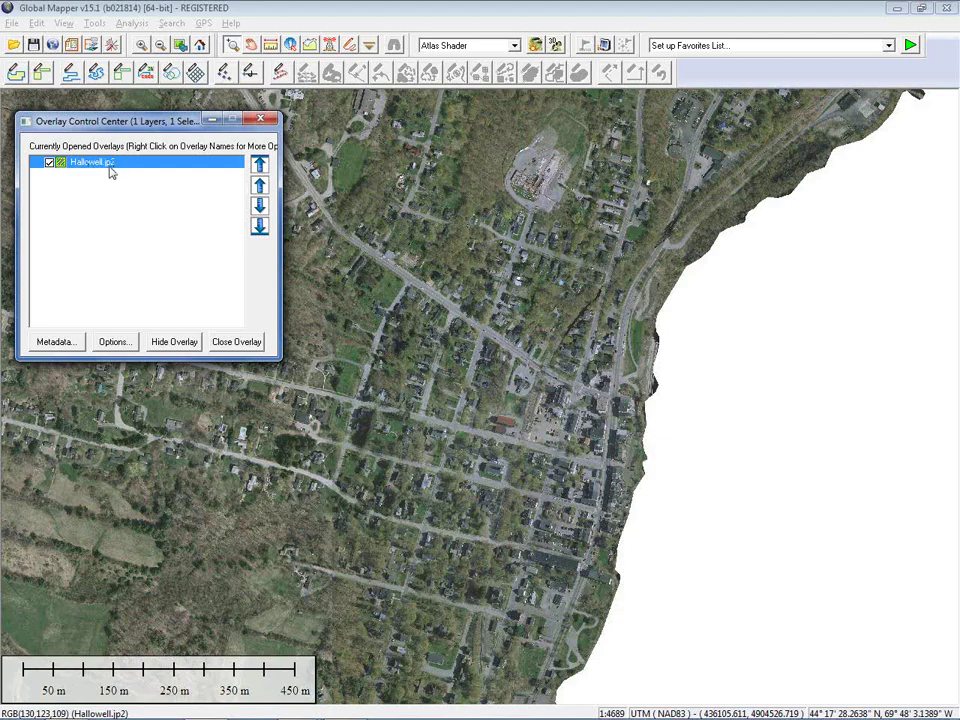
Bring up the Raster Options for the Hallowell.jp2 imagery layer
left_click(104, 345)
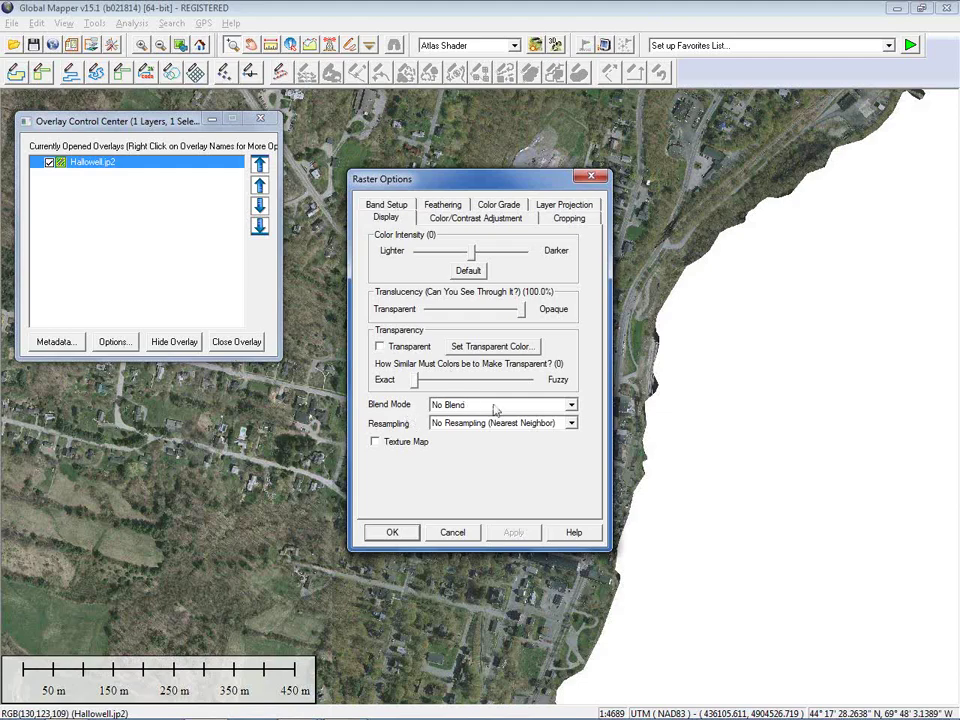
Review the Color/Contrast, Cropping, Band Setup, Feathering, Color Grade and Display pages, then confirm with OK
left_click(461, 219)
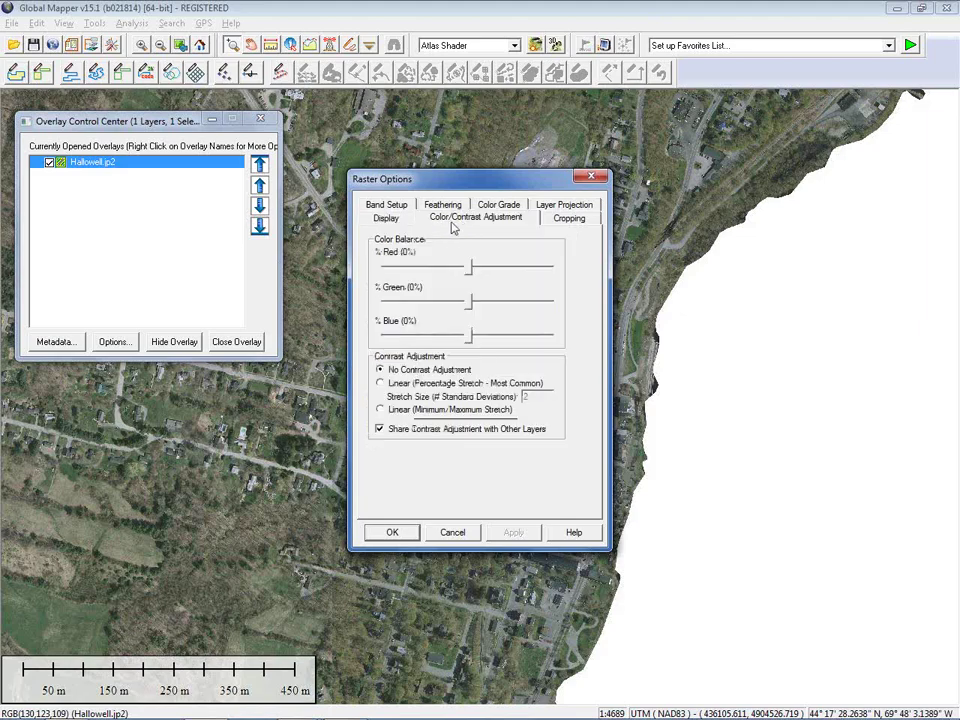
left_click(584, 225)
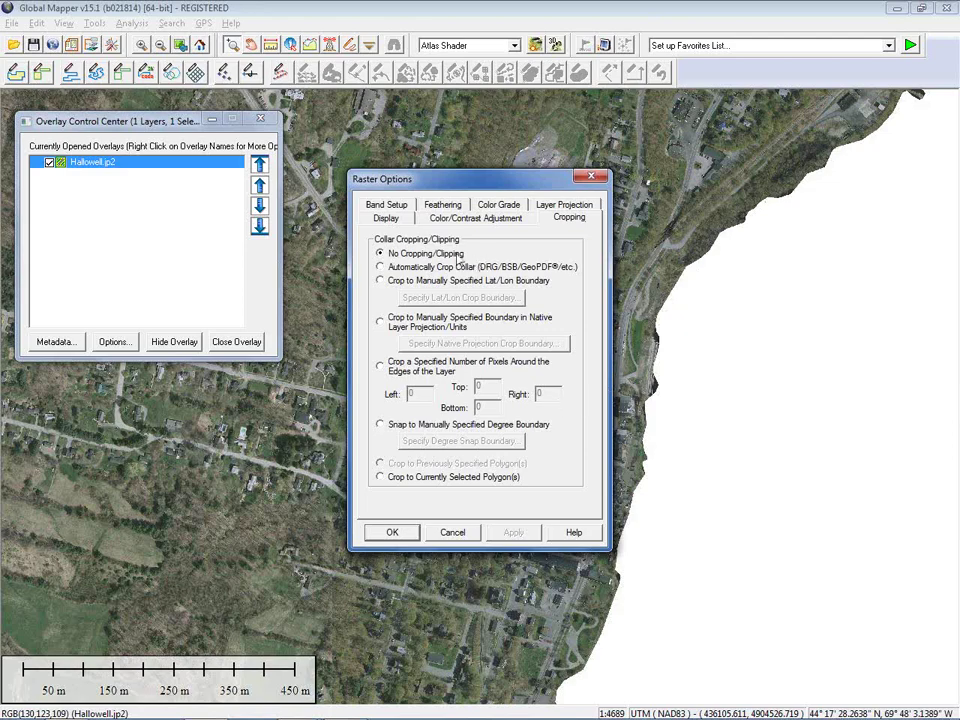
left_click(388, 205)
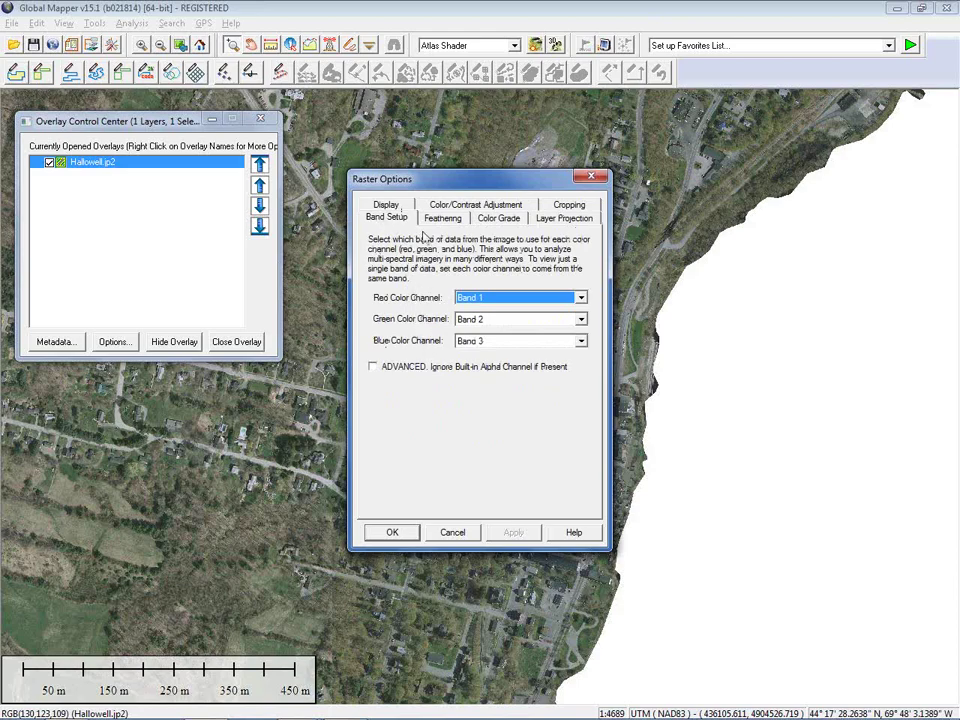
left_click(446, 220)
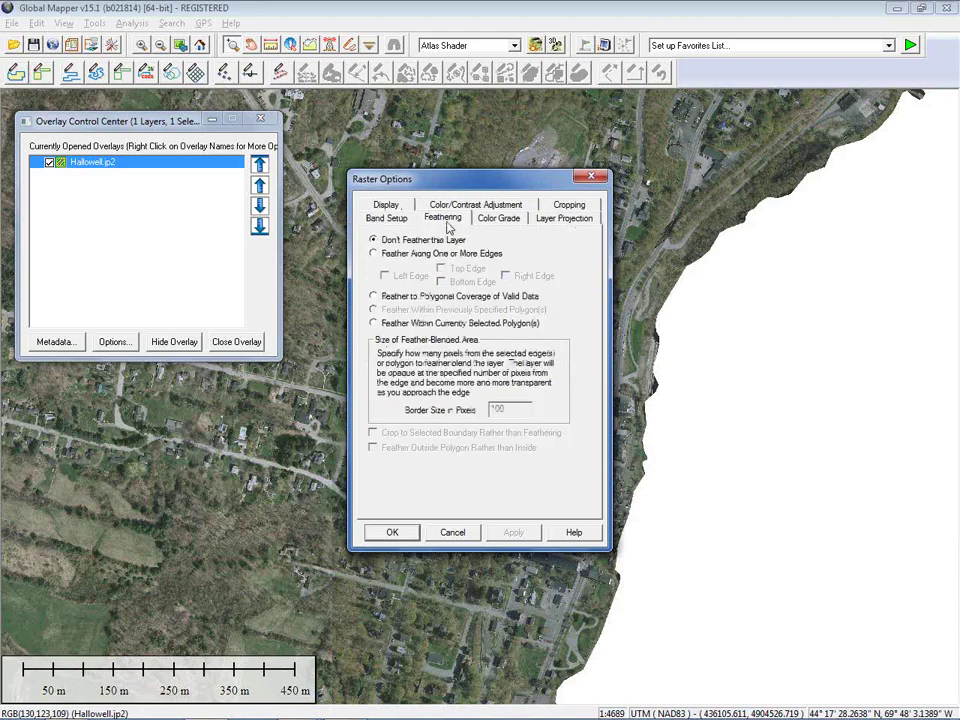
left_click(508, 221)
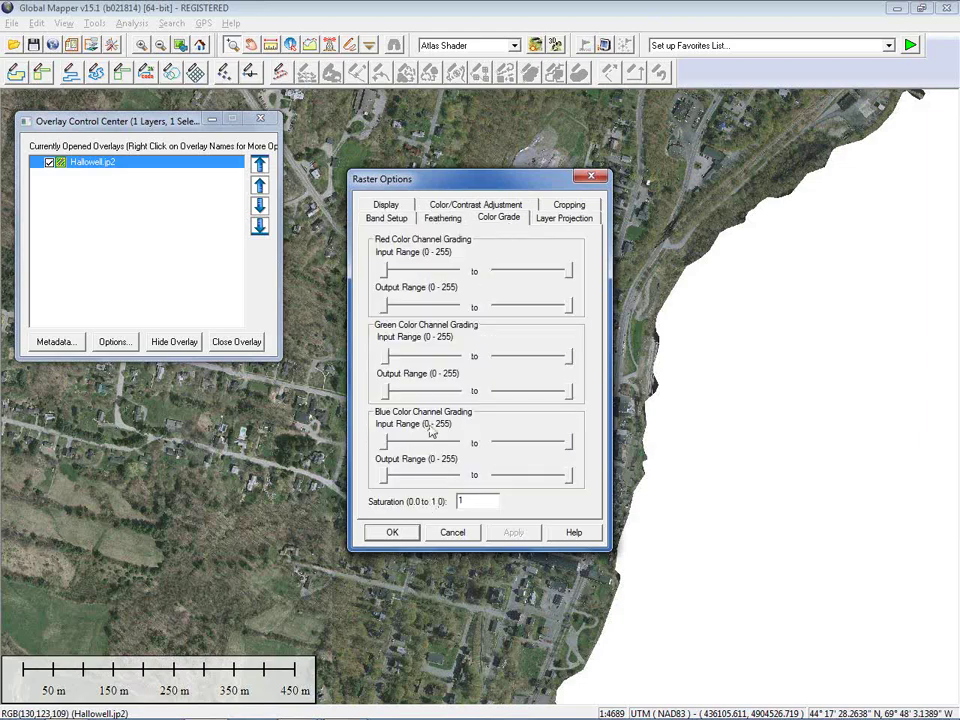
left_click(394, 204)
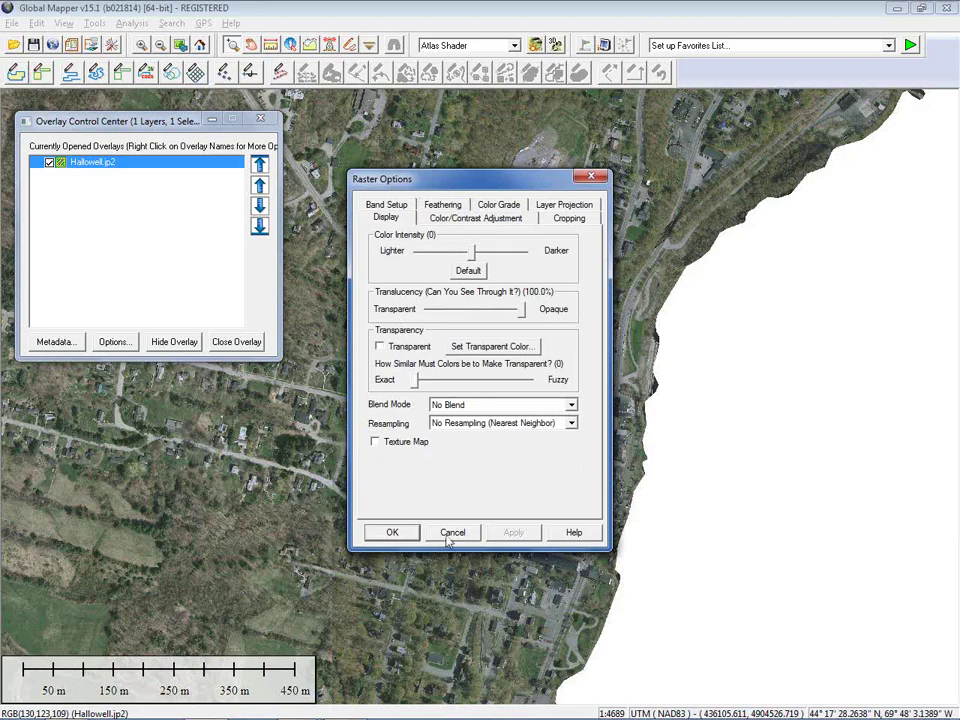
left_click(394, 533)
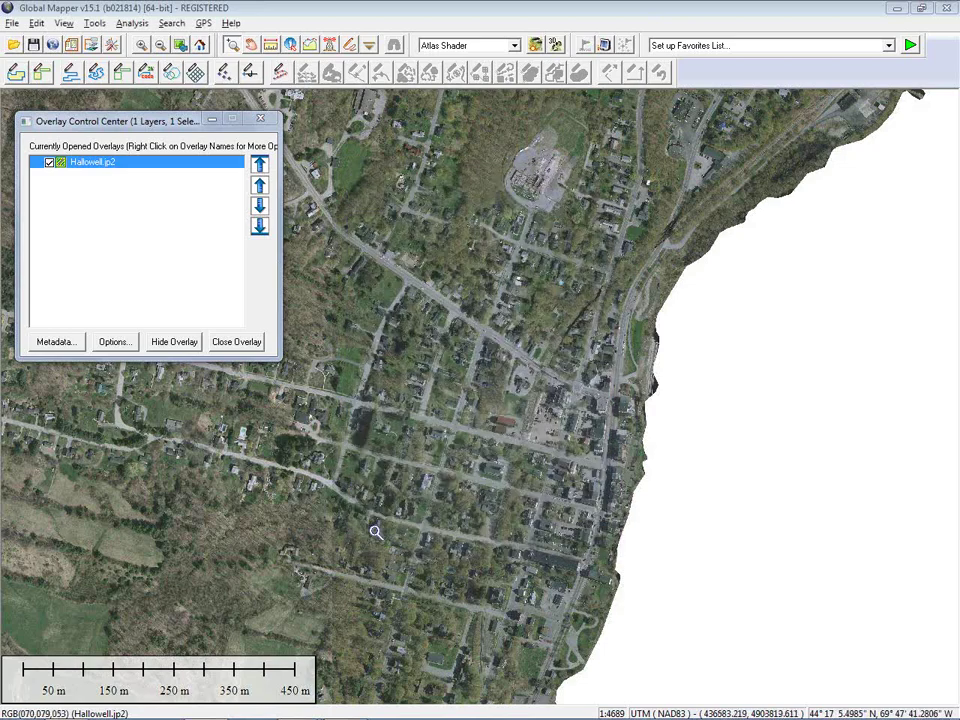
Glance at the File menu, then launch Open Data File(s) showing the Imagery folder
left_click(12, 24)
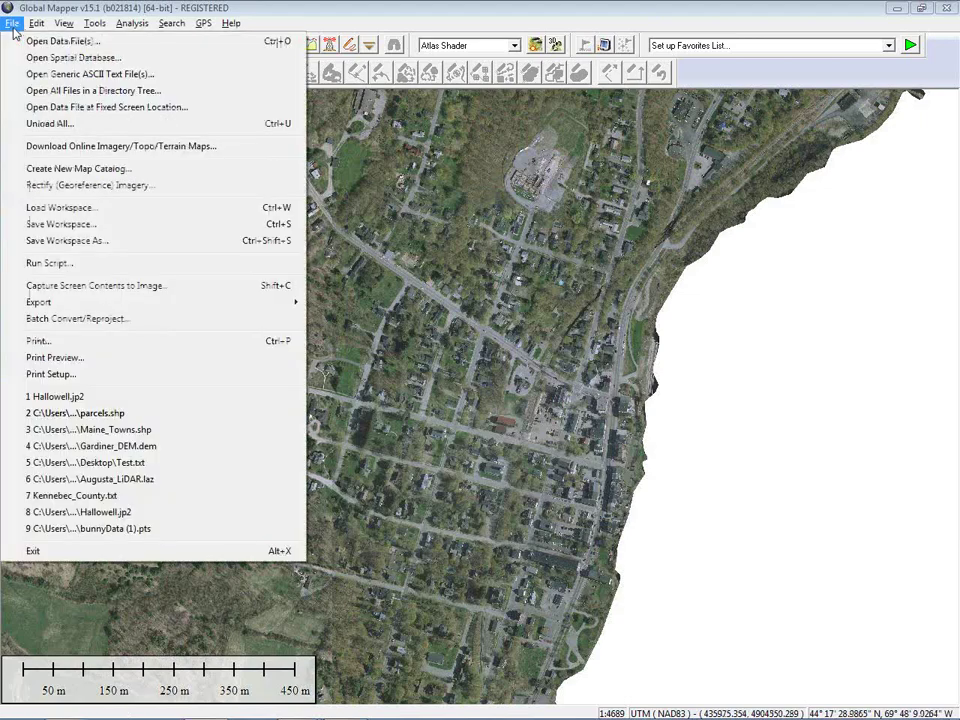
left_click(13, 26)
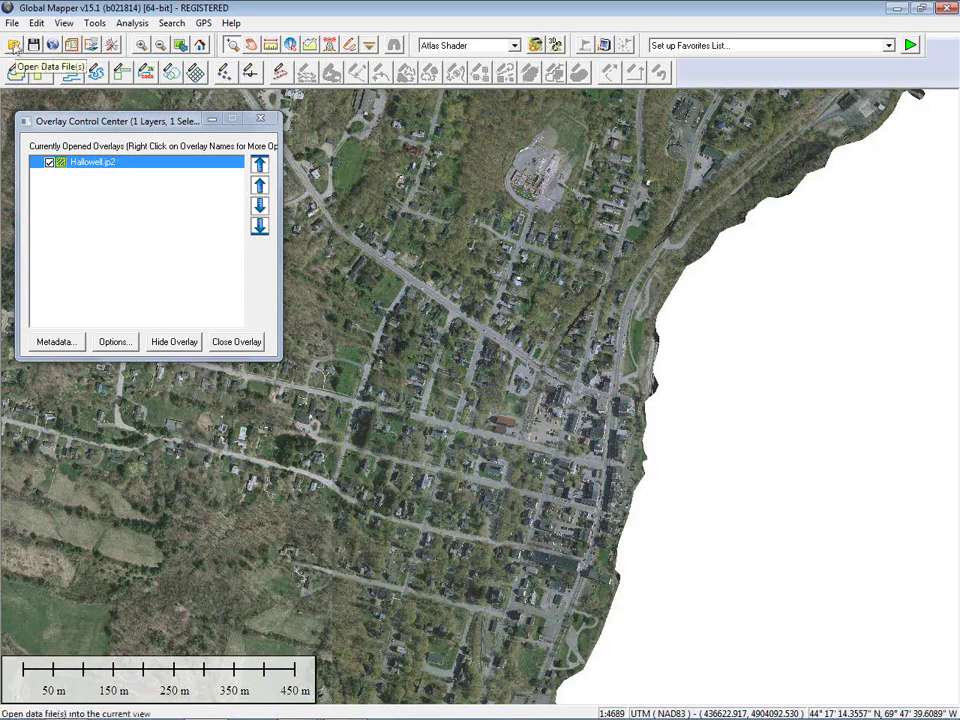
left_click(15, 50)
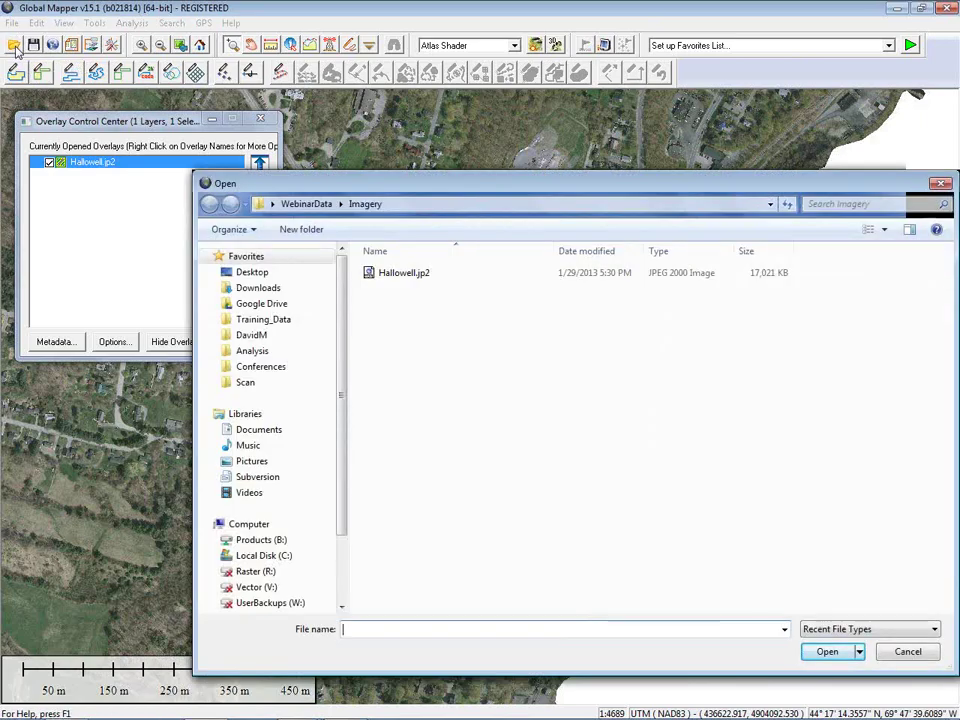
Browse to WebinarData > Parcels and load parcels.shp over the Hallowell imagery
left_click(306, 203)
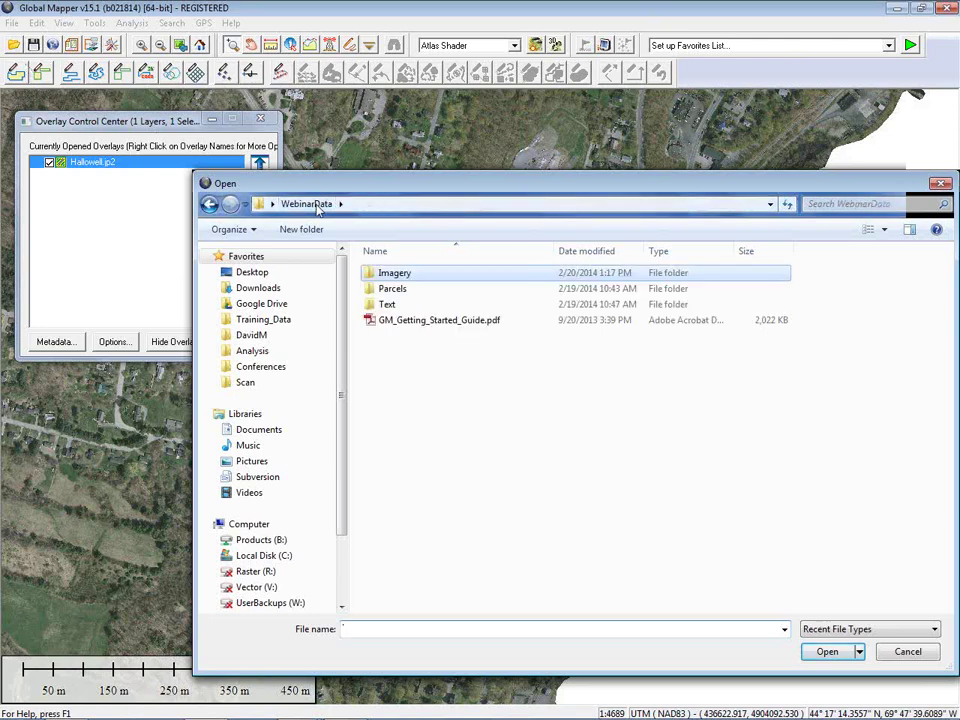
left_click(405, 290)
double_click(408, 291)
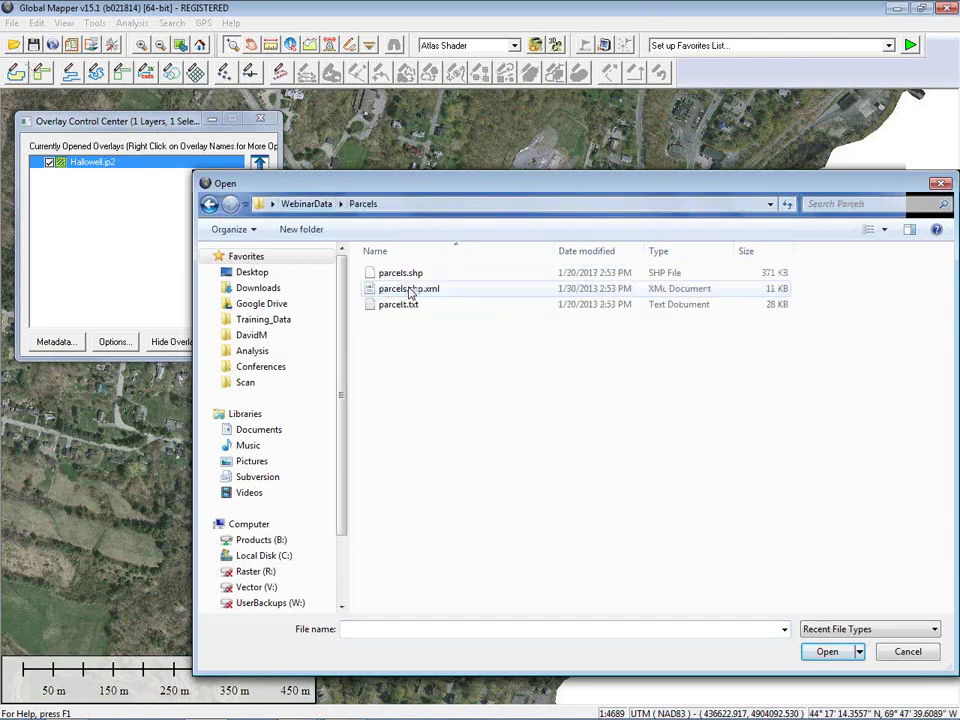
double_click(422, 278)
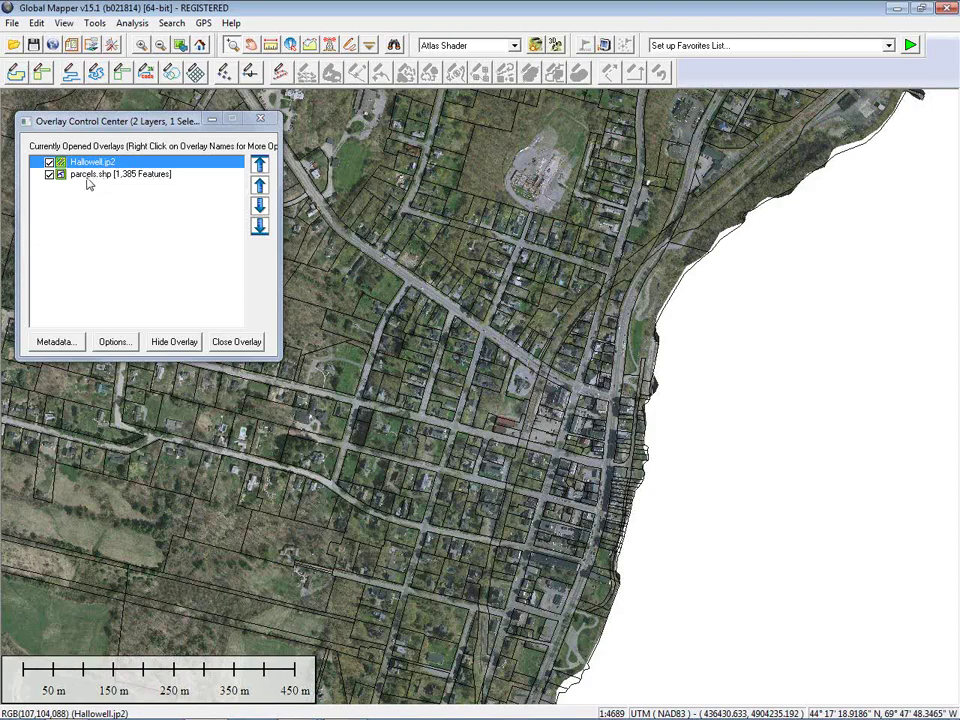
Unload all layers with Ctrl+U and switch to the Webinar.pptx presentation
left_click(106, 176)
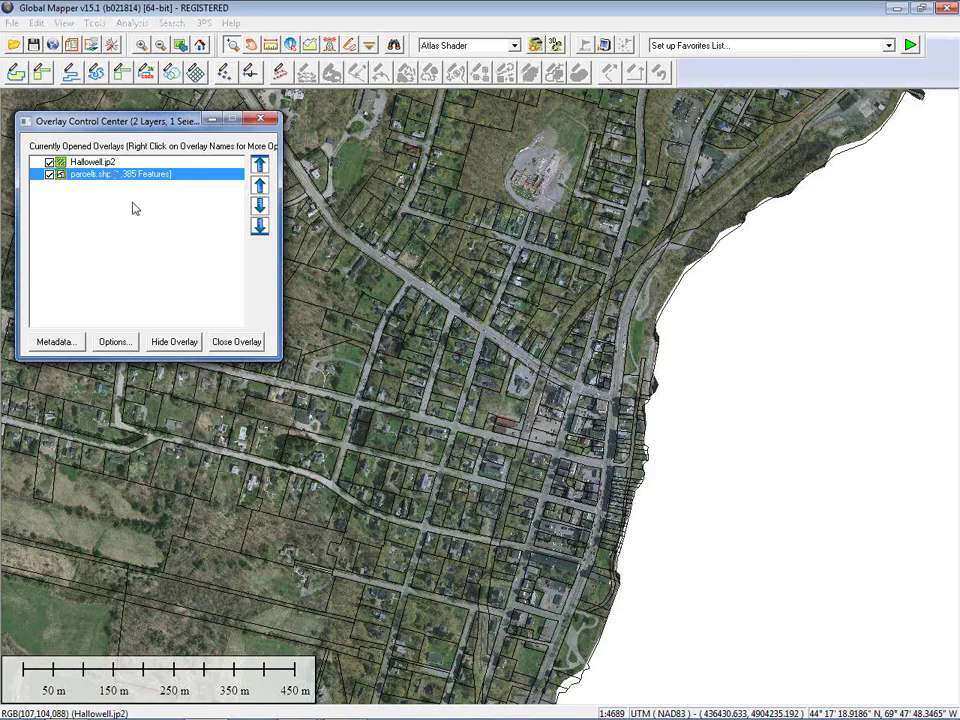
left_click(11, 23)
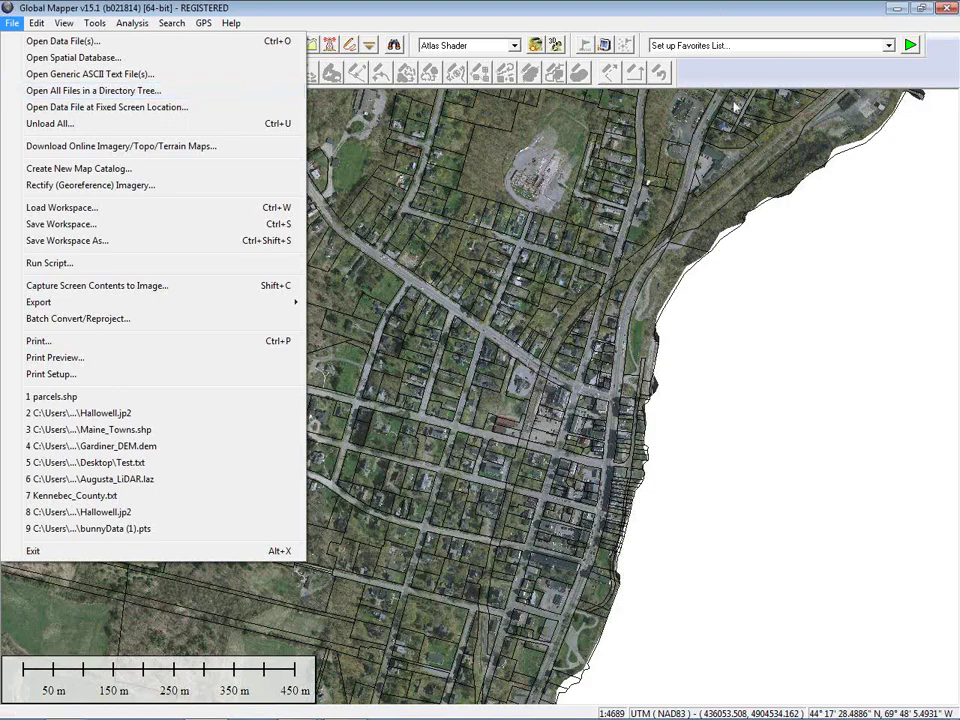
left_click(601, 257)
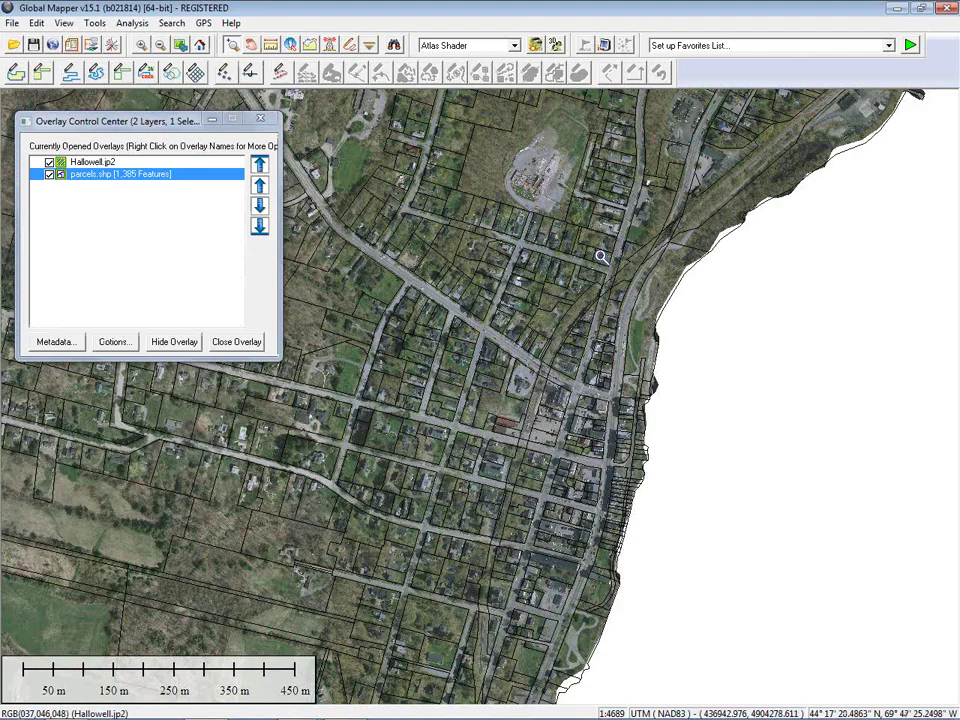
key("ctrl+u")
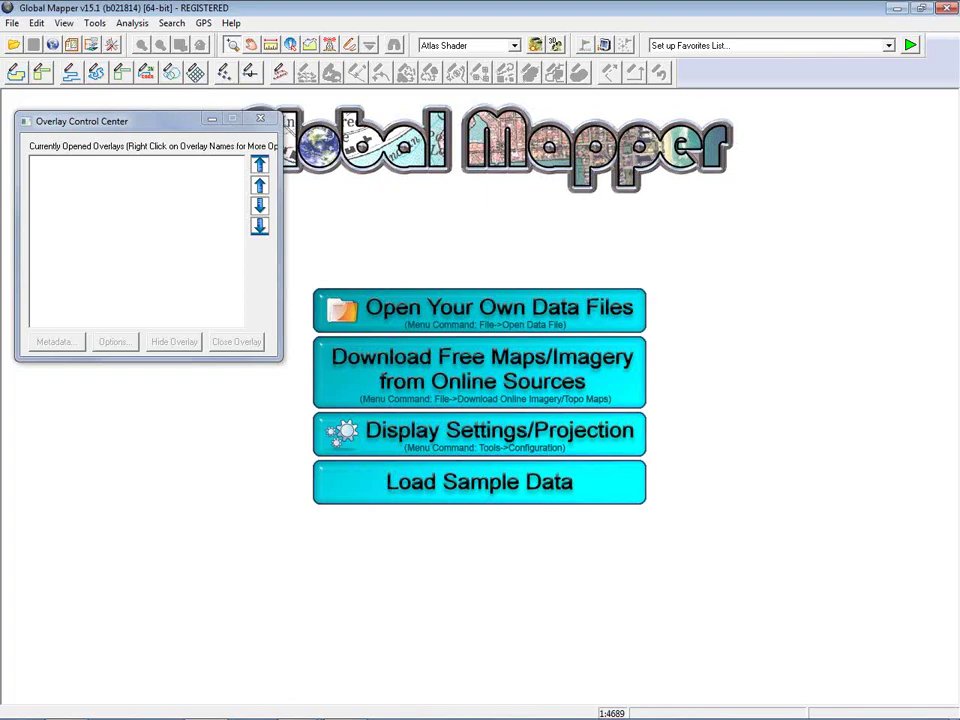
key("alt+Tab")
key("alt+Tab")
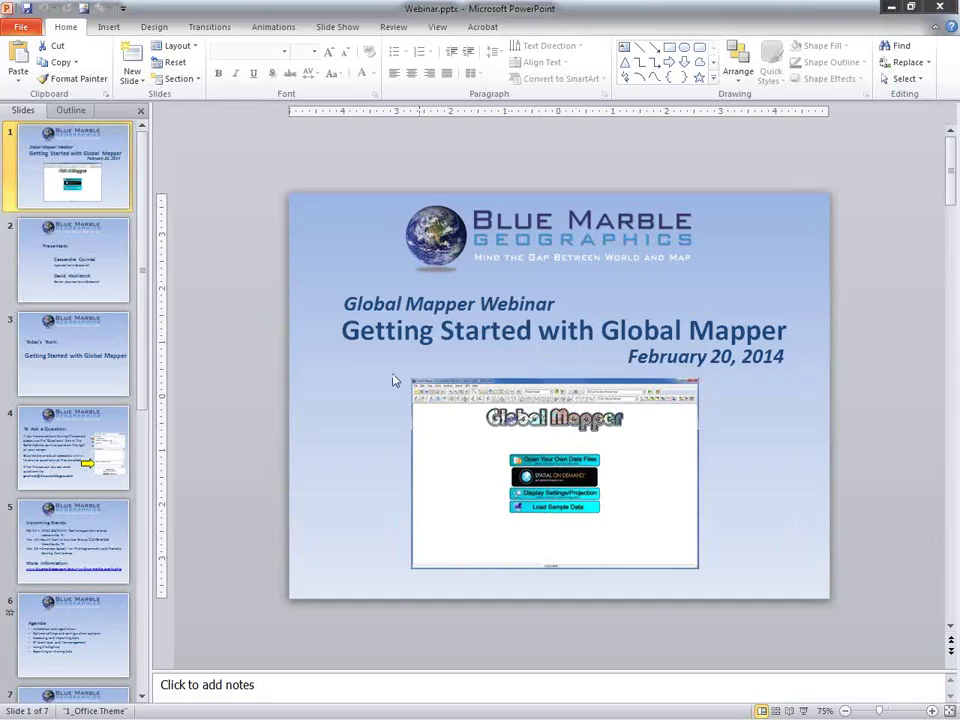
key("alt+Tab")
key("alt+Tab")
key("alt+Tab")
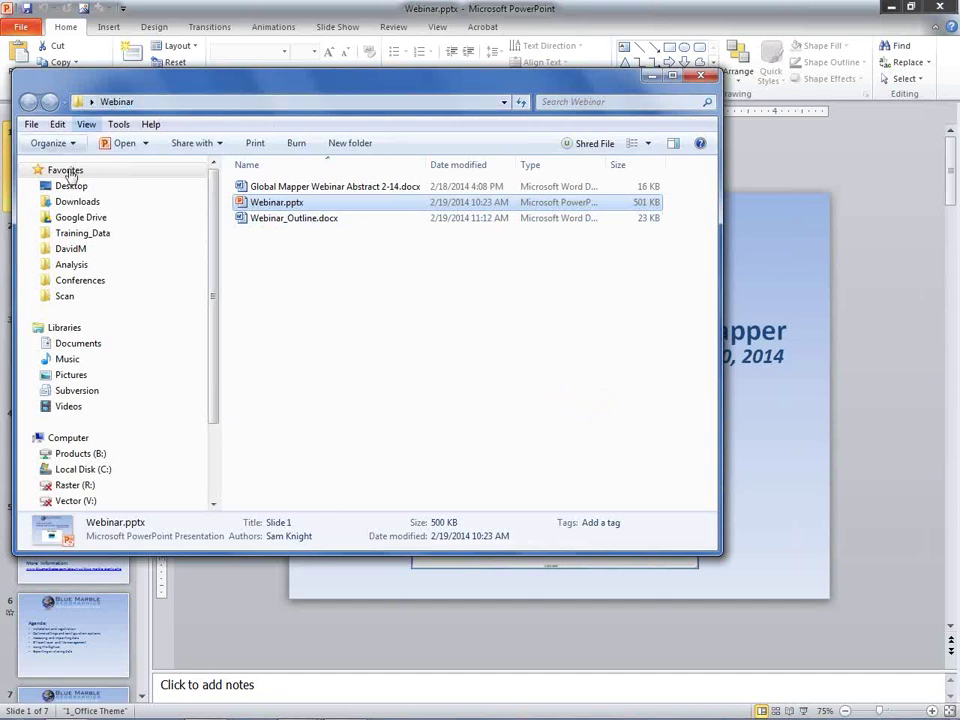
View Kennebec_County.txt's coordinate list from Desktop > WebinarData > Text in Notepad, then close it
left_click(68, 186)
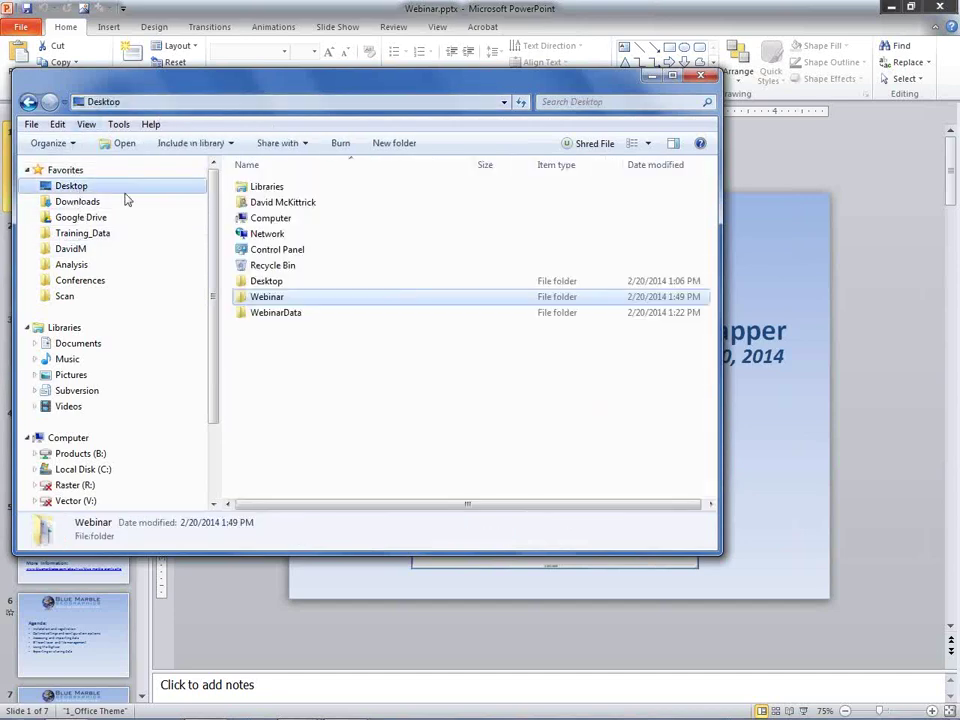
double_click(274, 313)
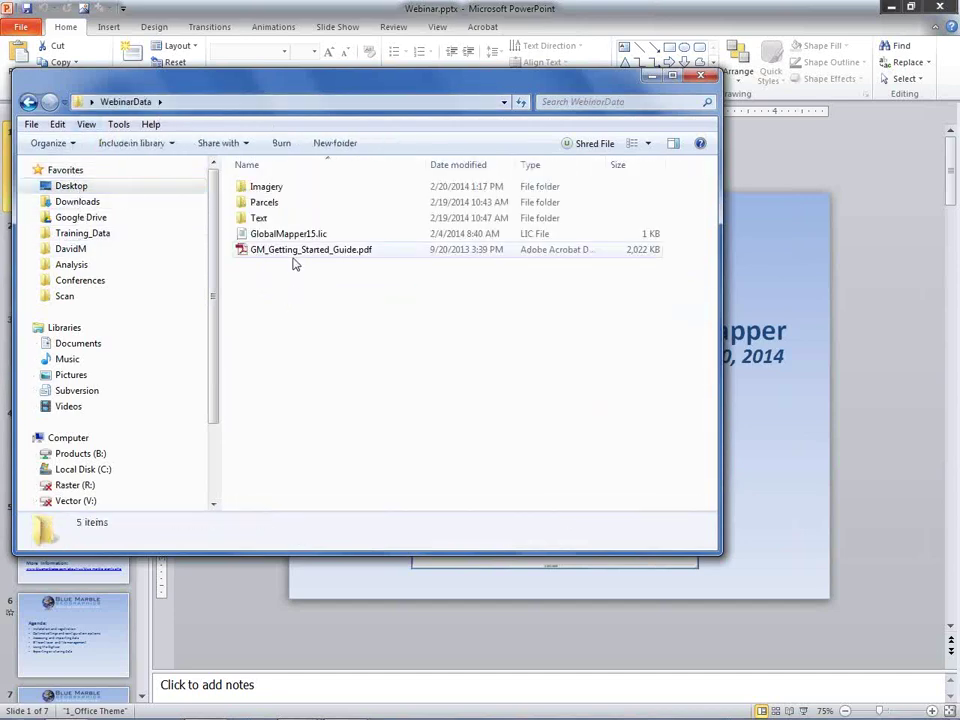
double_click(266, 218)
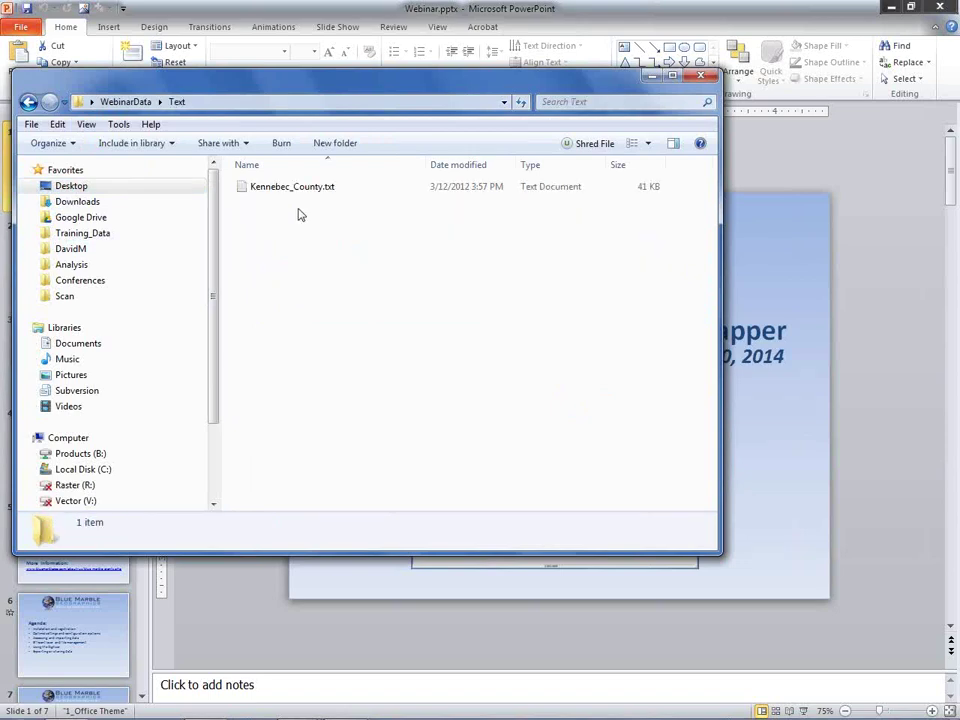
double_click(305, 189)
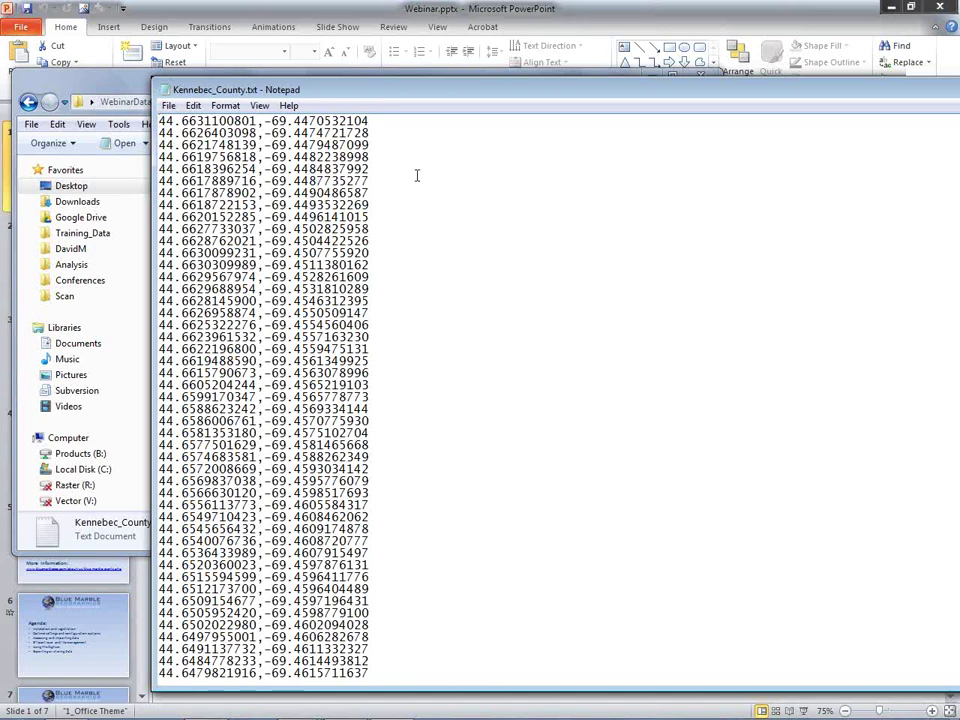
left_click_drag(506, 92, 290, 128)
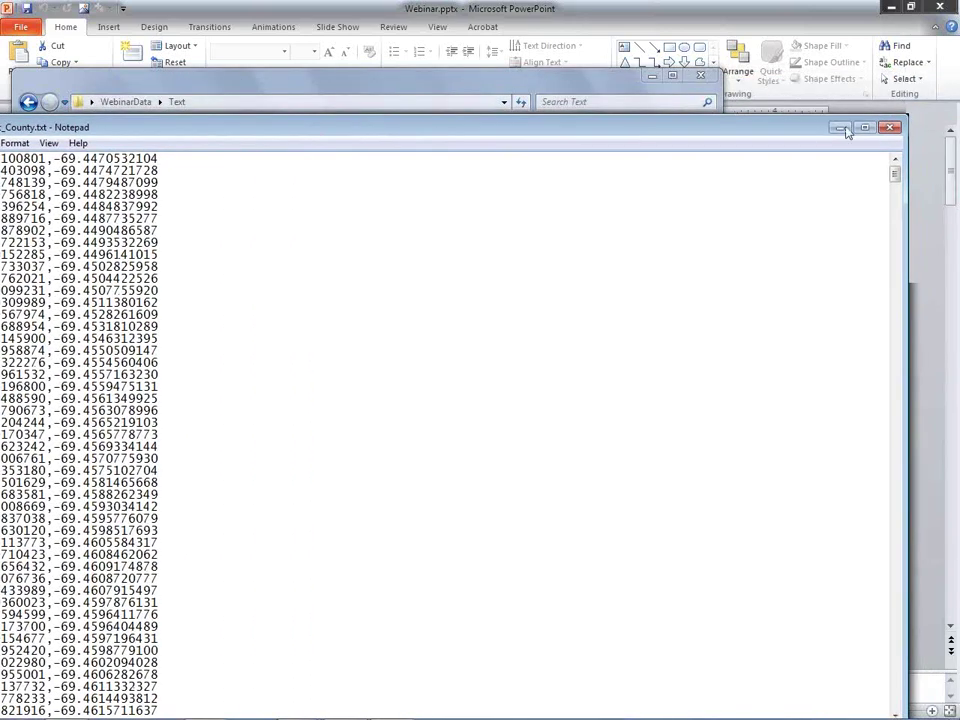
left_click(885, 126)
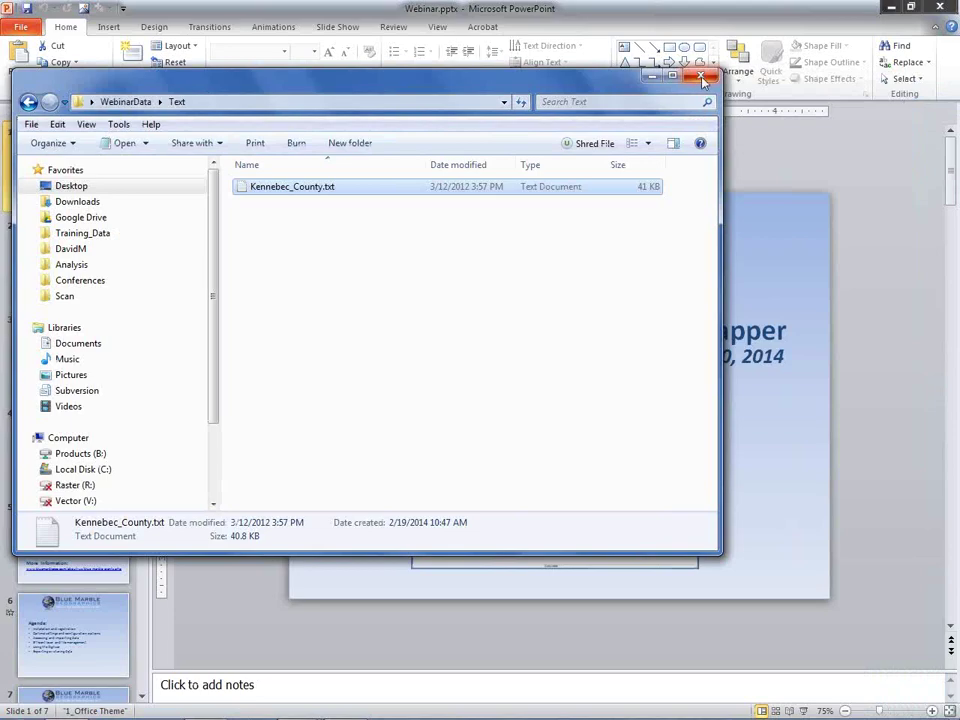
Close the Explorer window and switch back to Global Mapper
left_click(703, 80)
key("alt+Tab")
key("alt+Tab")
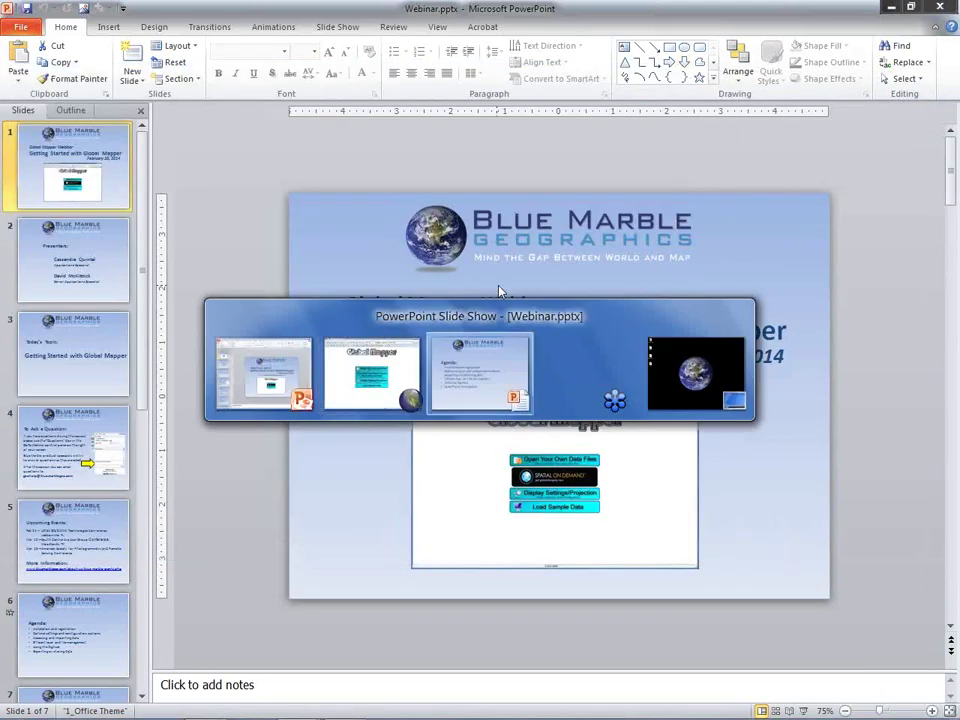
key("alt+Tab")
key("alt+Tab")
key("alt+Tab")
key("alt+Tab")
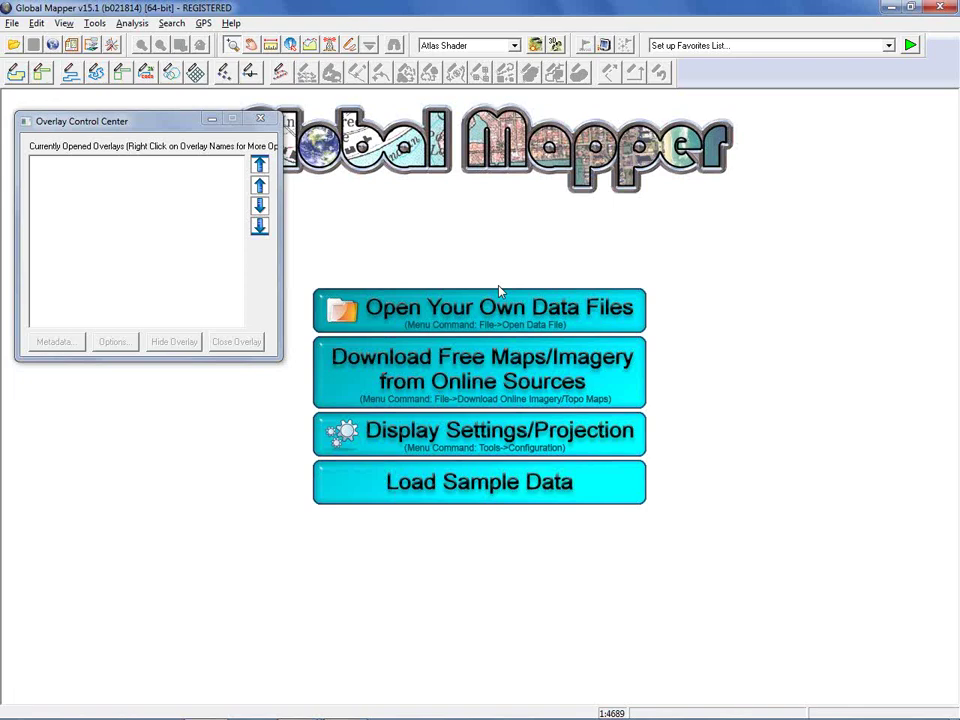
Start File > Open Generic ASCII Text File(s) and select Kennebec_County.txt in WebinarData > Text
left_click(15, 24)
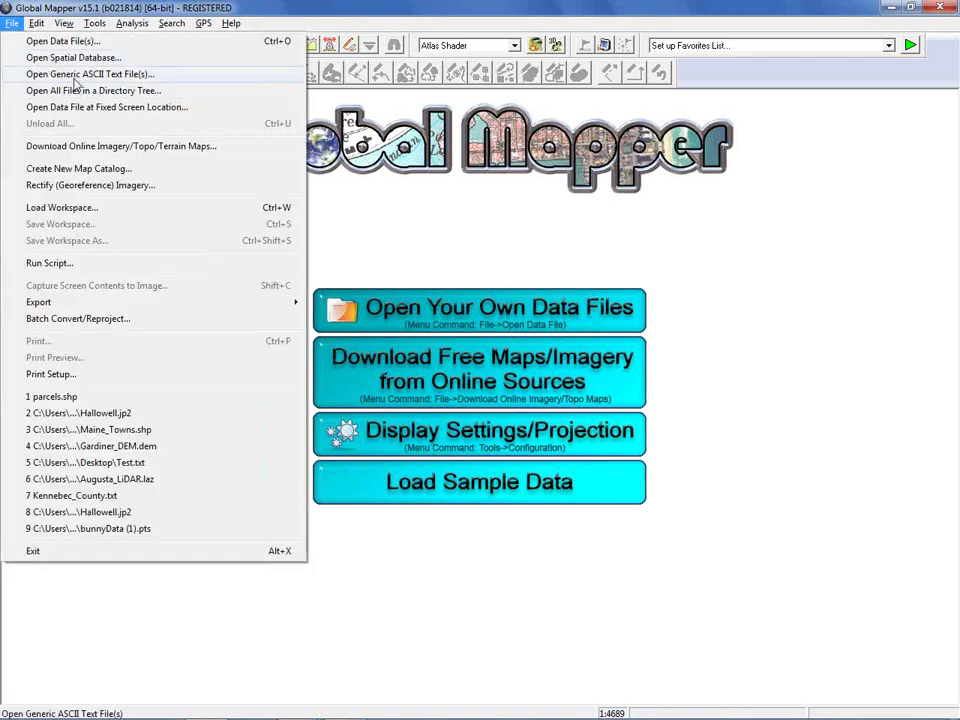
left_click(152, 80)
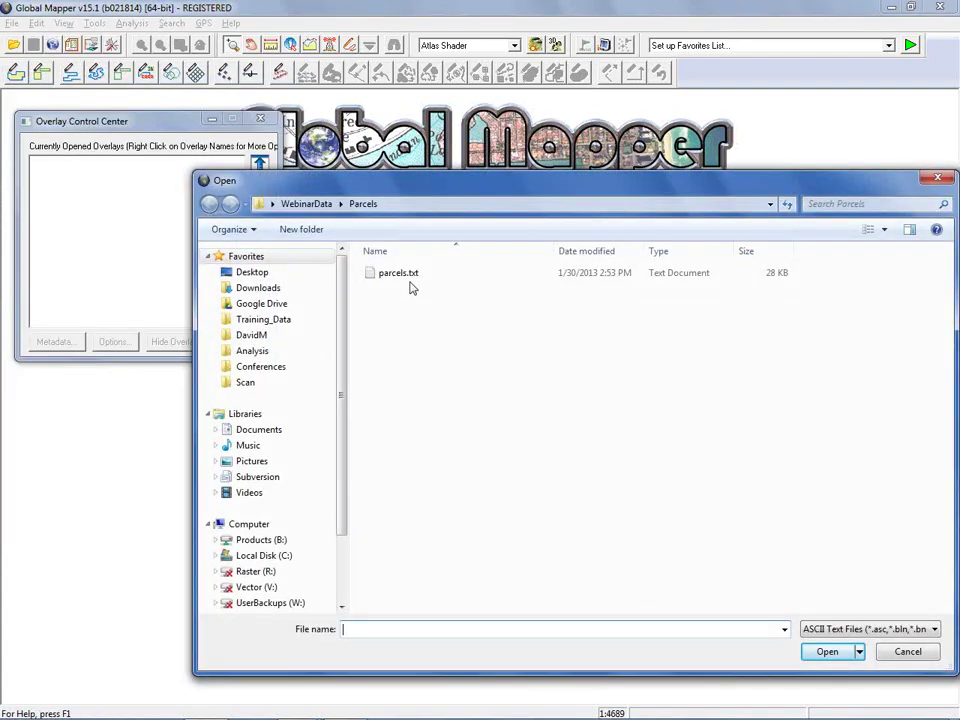
left_click(306, 203)
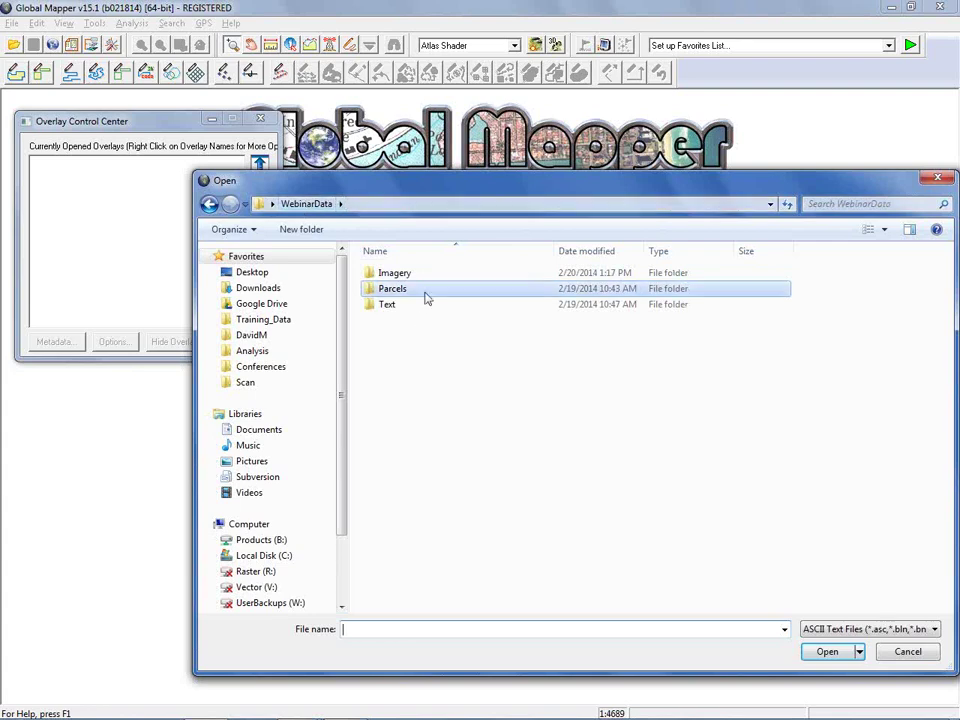
double_click(386, 304)
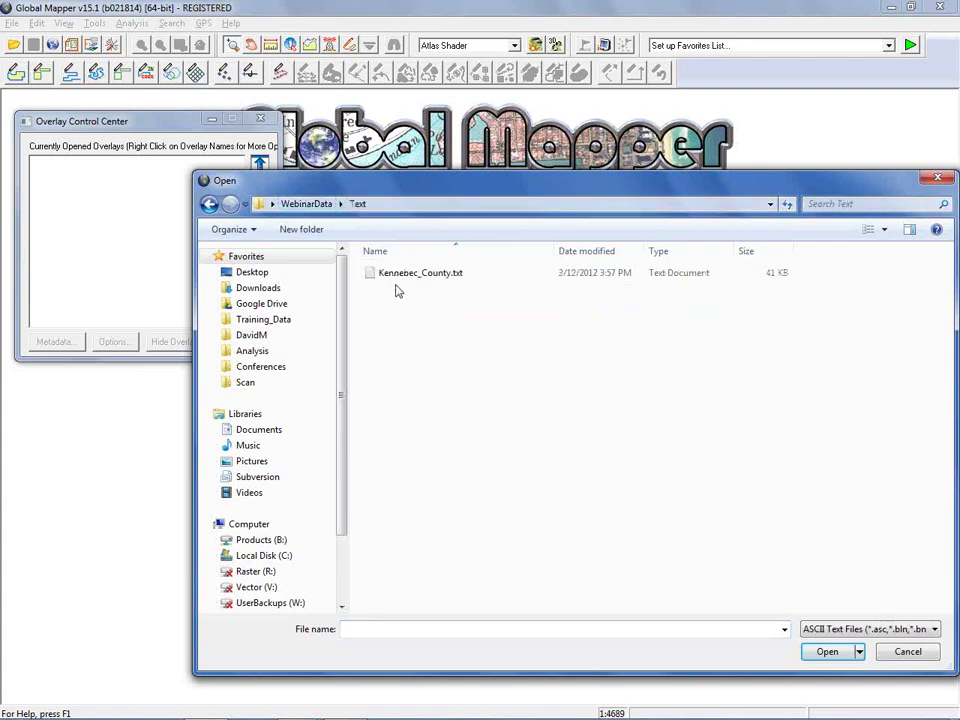
left_click(386, 274)
Open Kennebec_County.txt with Create Areas from Closed Lines enabled and accept the import options
double_click(386, 274)
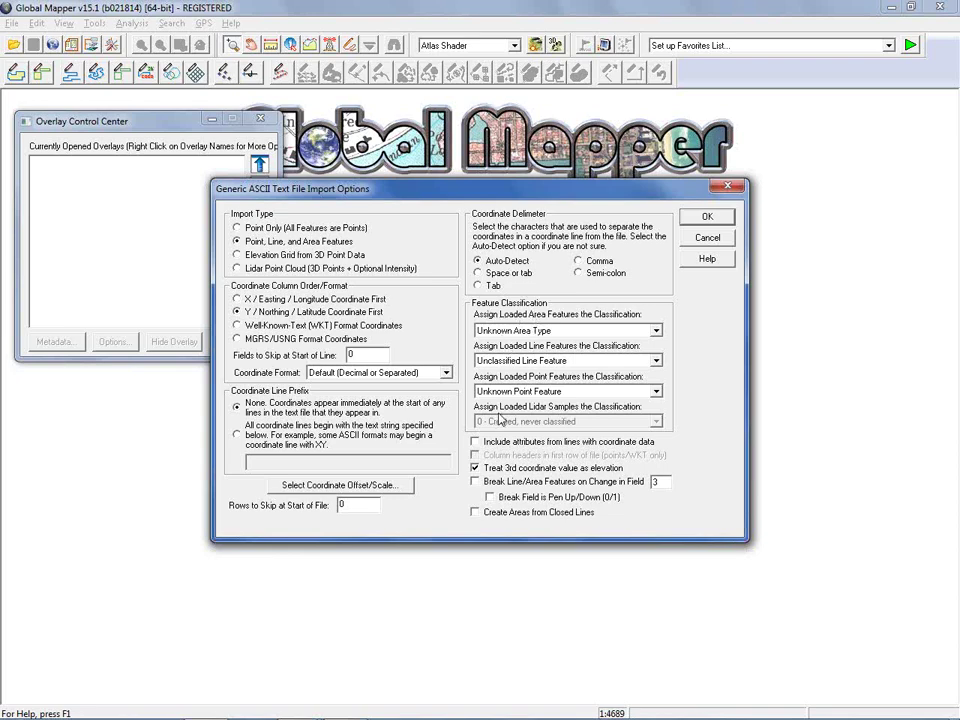
left_click(507, 519)
left_click(716, 218)
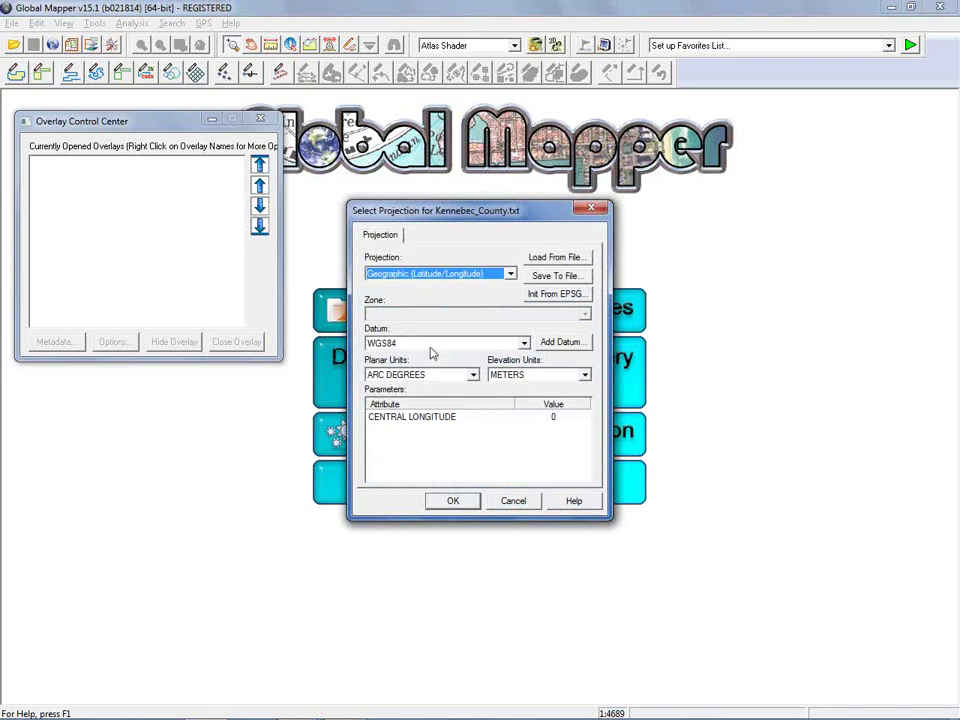
Load the Kennebec County outline in Geographic WGS84 and bring up the online data download list
left_click(455, 500)
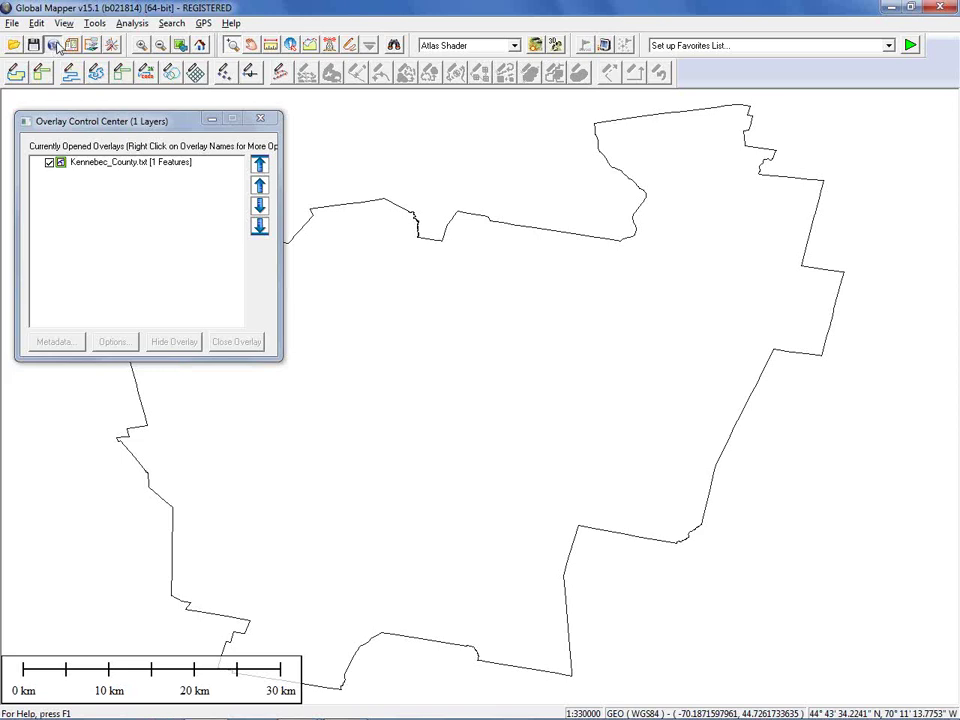
left_click(56, 46)
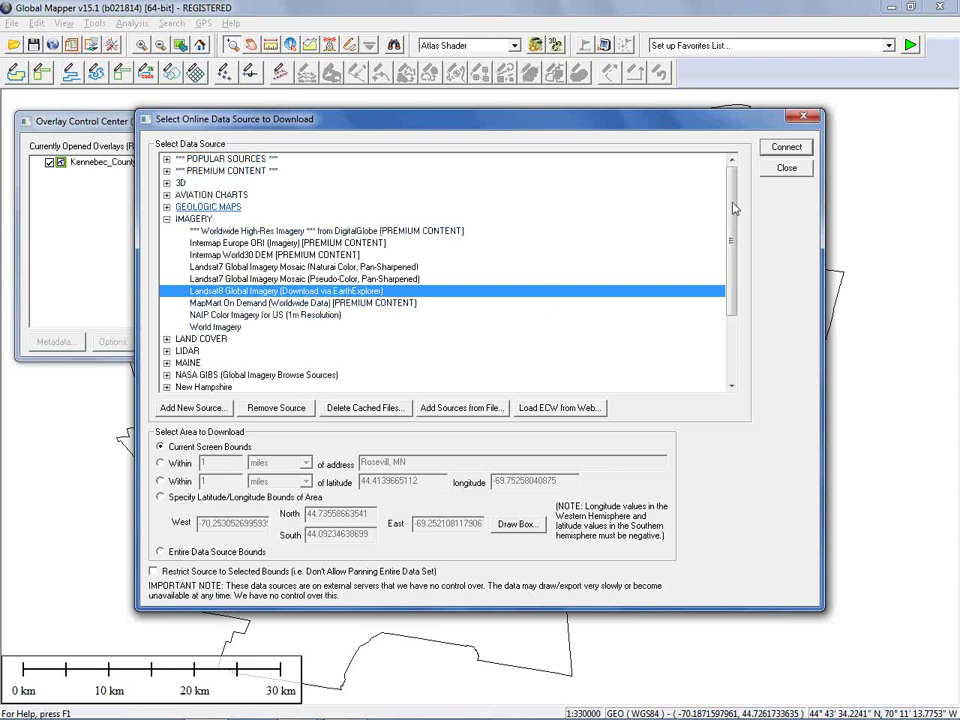
Start adding a new online data source, with WMS (Web Map Service) as its type
left_click_drag(734, 207, 736, 287)
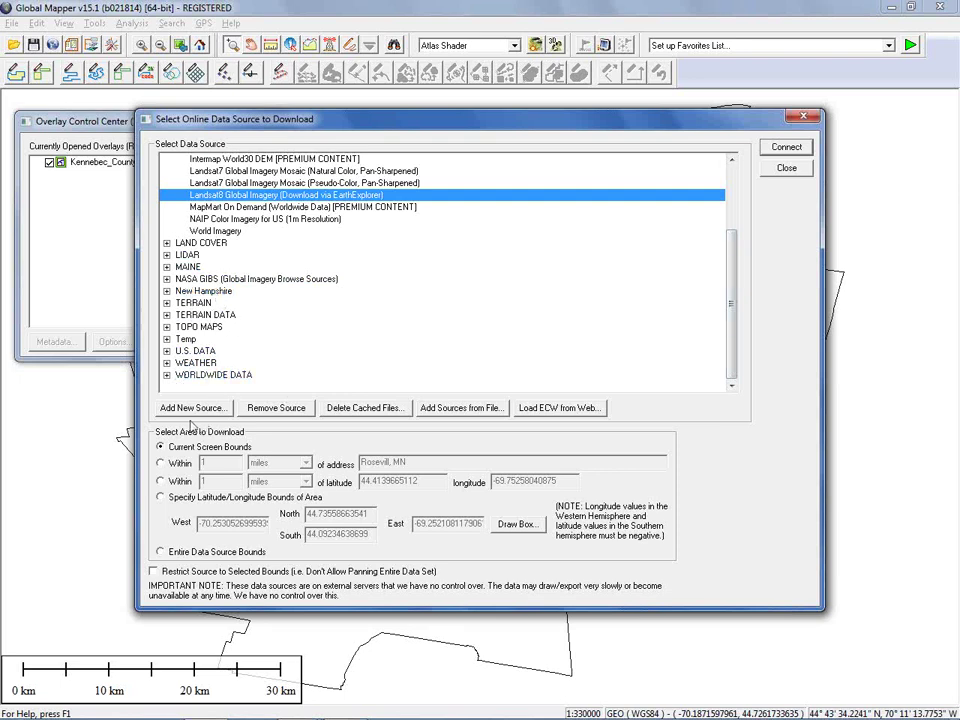
left_click(191, 410)
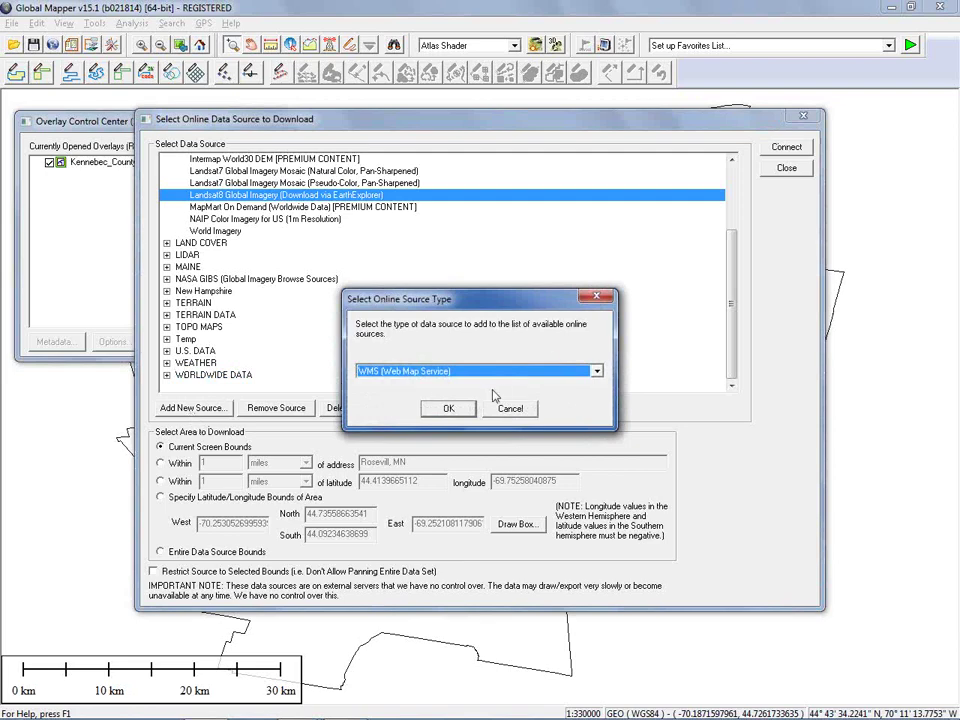
Confirm WMS as the source type, then cancel the WMS data source setup
left_click(448, 410)
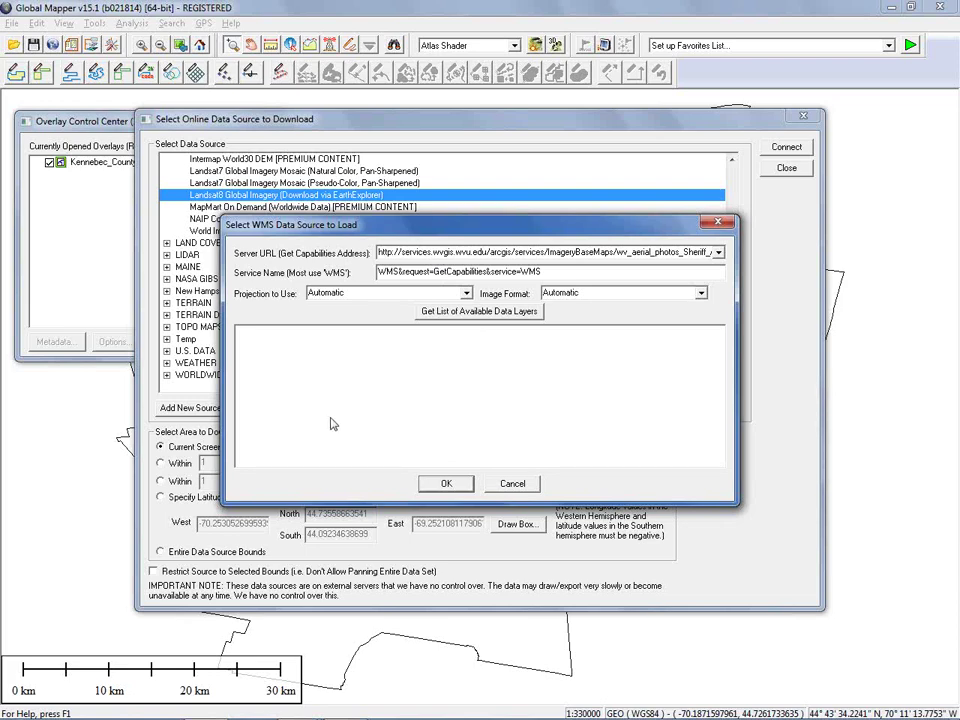
left_click(512, 484)
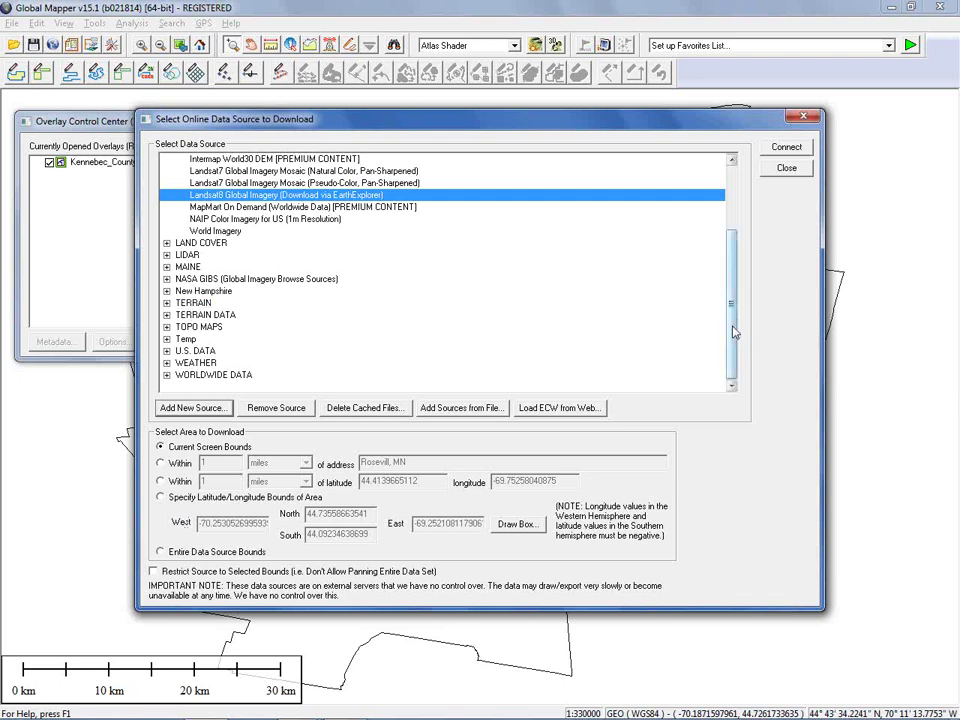
Close the online data source chooser without downloading anything
scroll(733, 332, "up", 3)
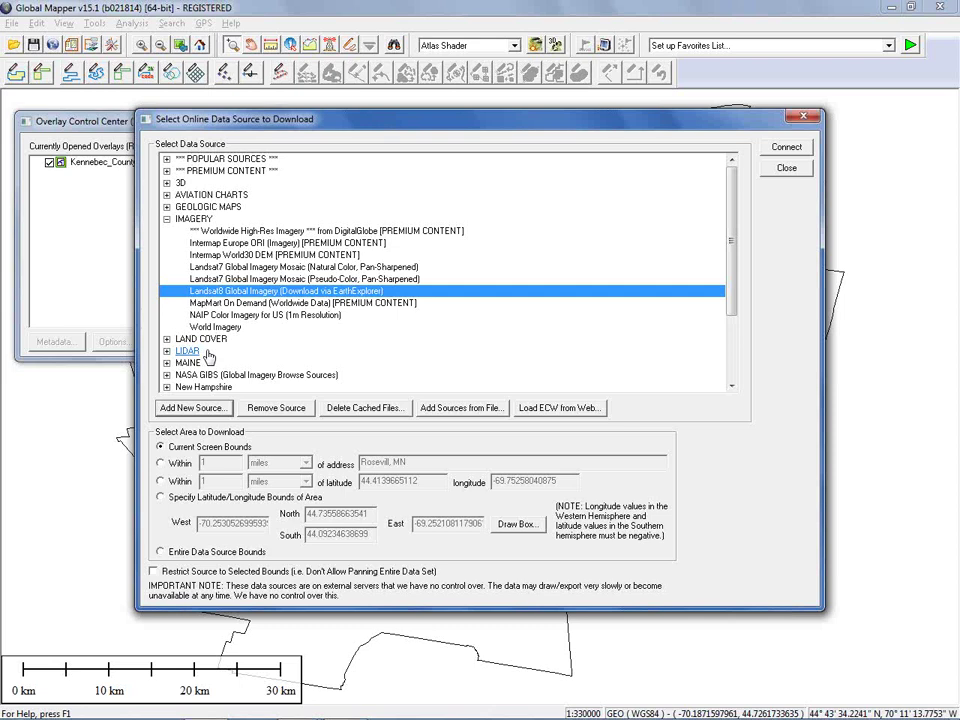
left_click(786, 168)
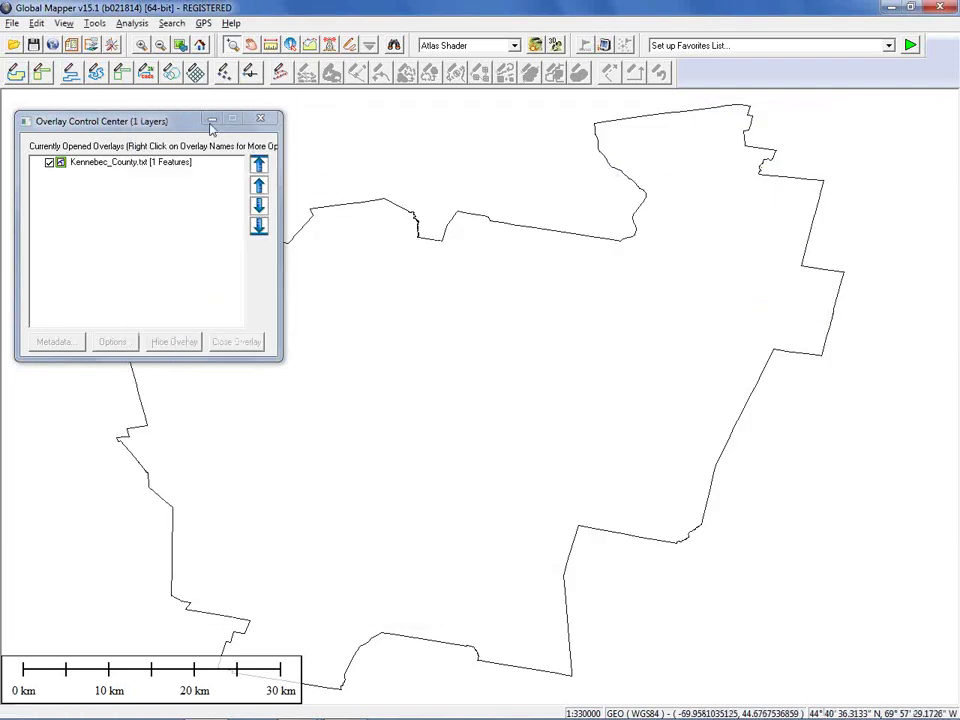
Move the Overlay Control Center slightly up and left over the county map
left_click_drag(211, 126, 208, 111)
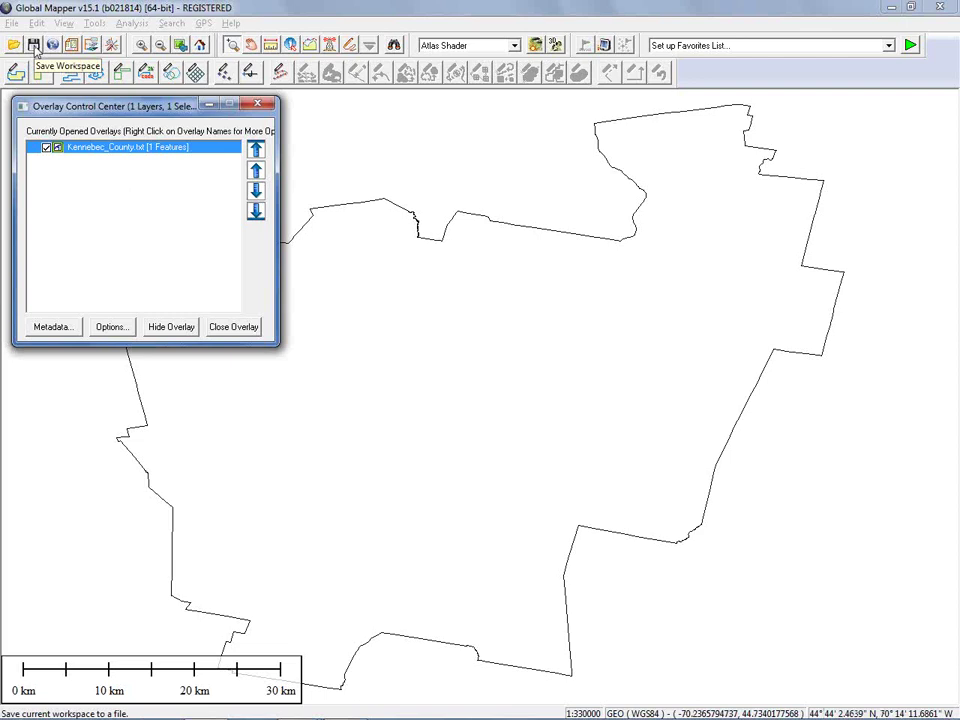
Start saving the workspace to the Desktop with 'Test' as the .gmw file name
left_click(12, 23)
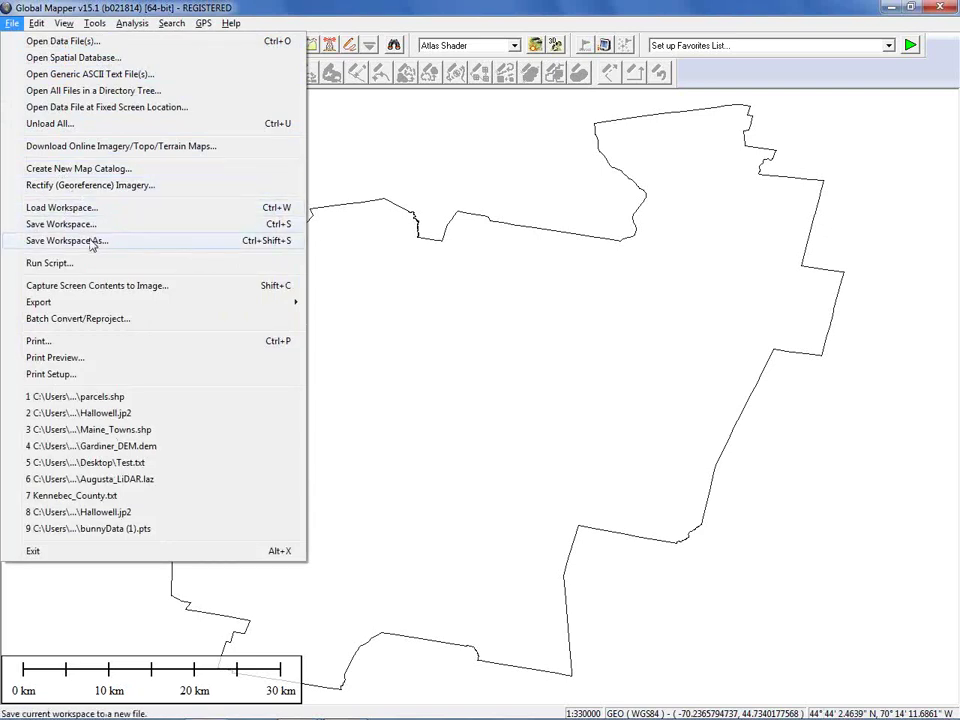
key("alt+c")
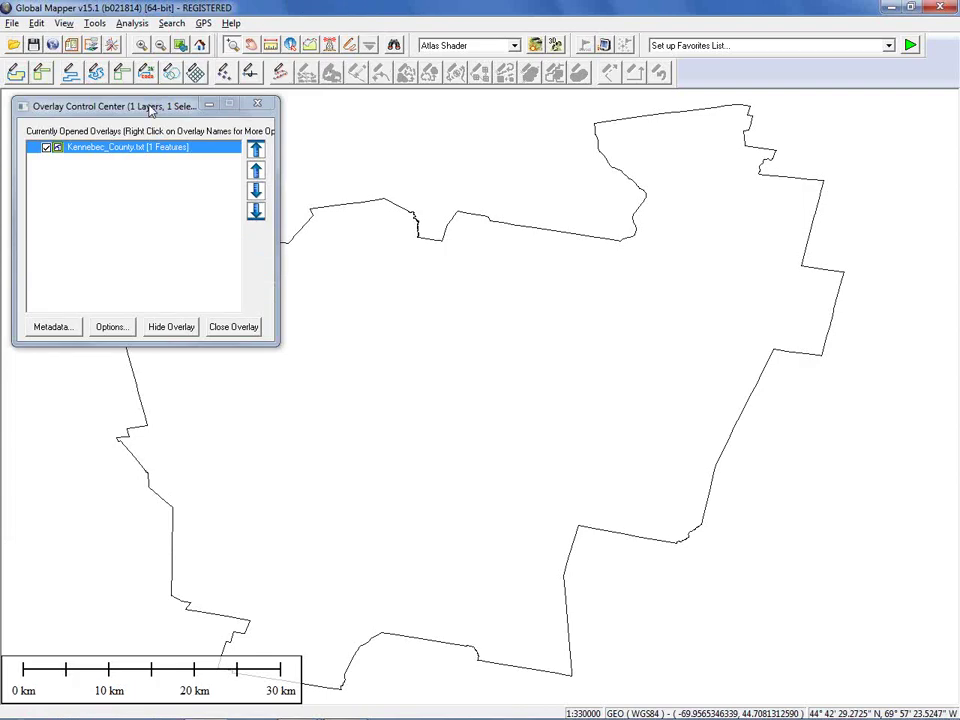
left_click(33, 45)
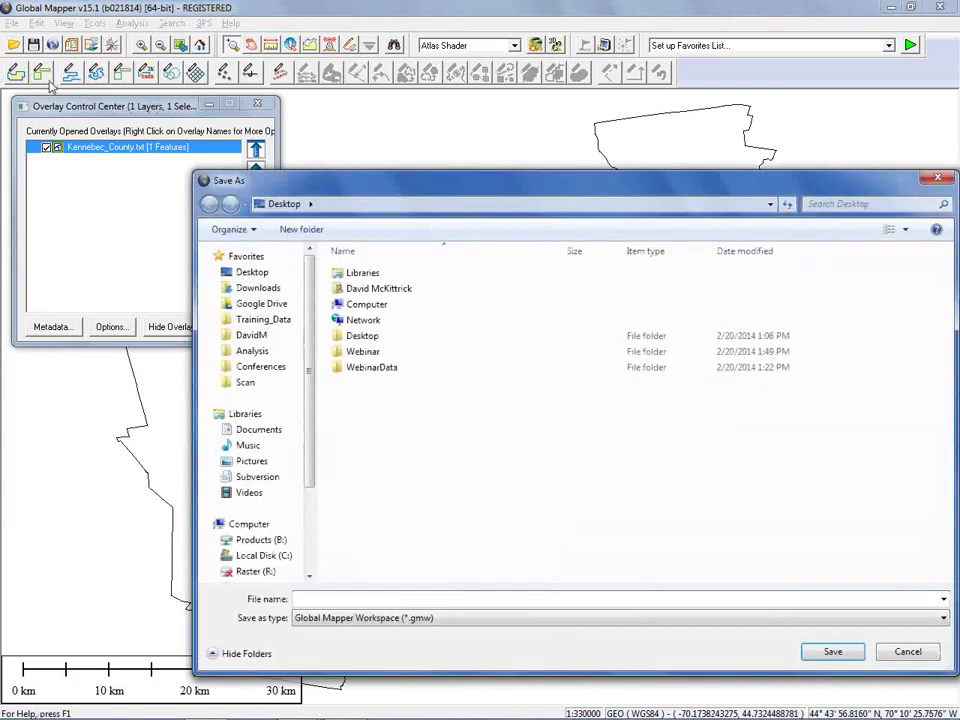
left_click_drag(443, 190, 345, 87)
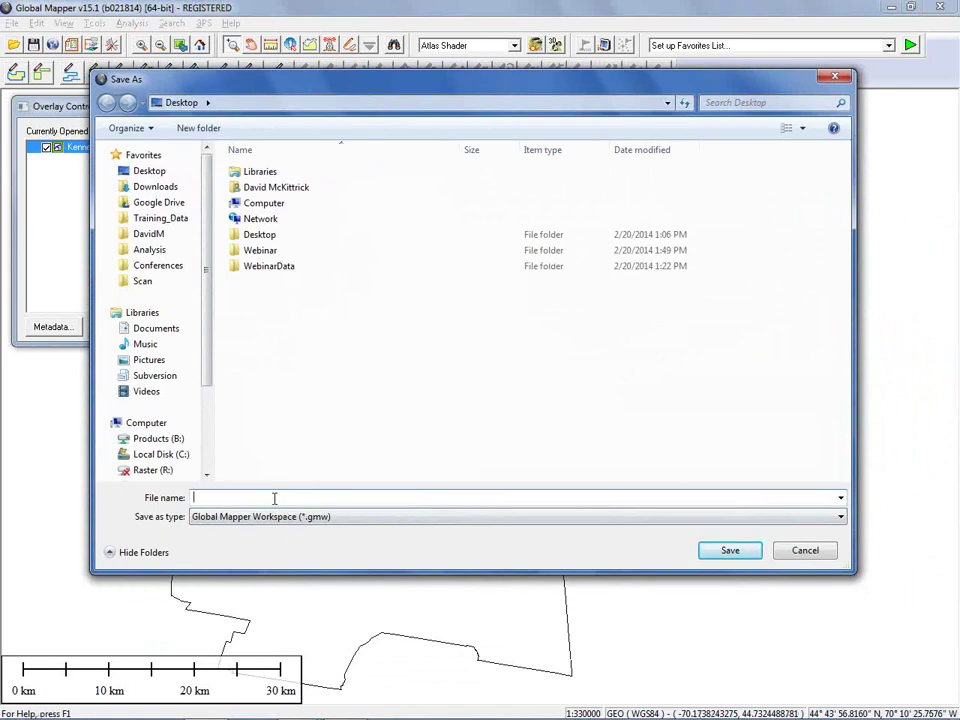
type("Test")
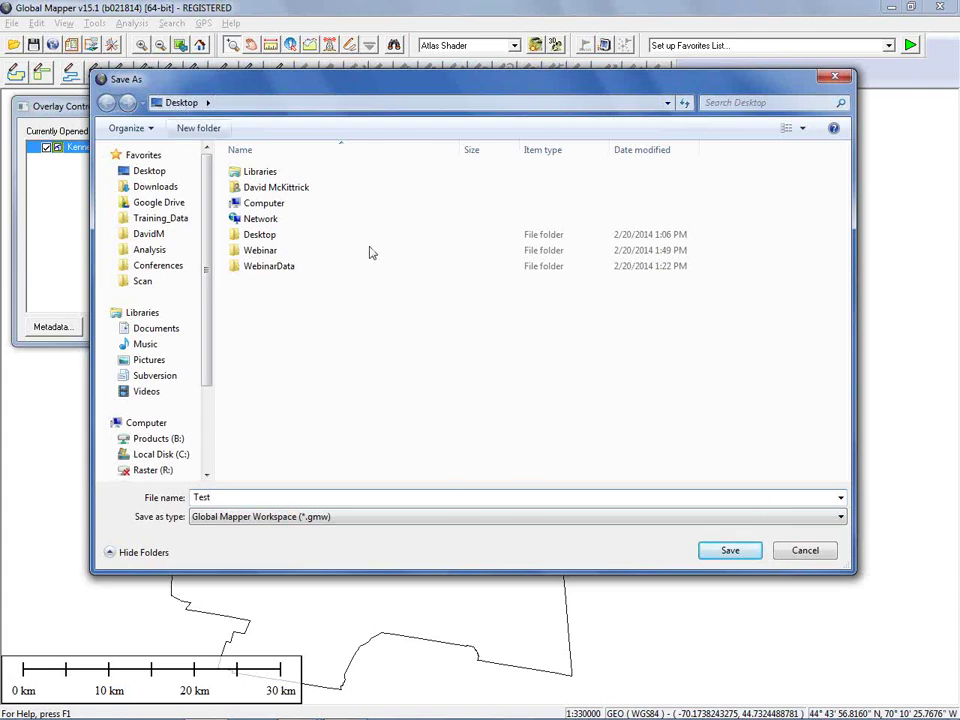
Save the workspace as Test.gmw
left_click(731, 551)
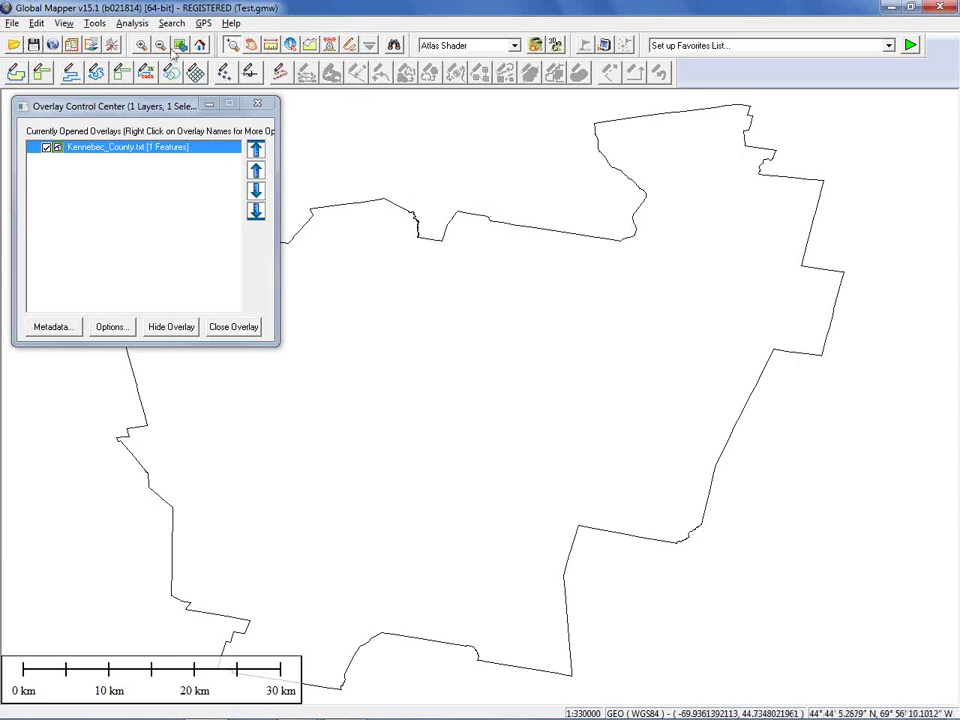
Move the Kennebec County area right and slightly down with the Digitizer, then save the workspace
left_click(349, 45)
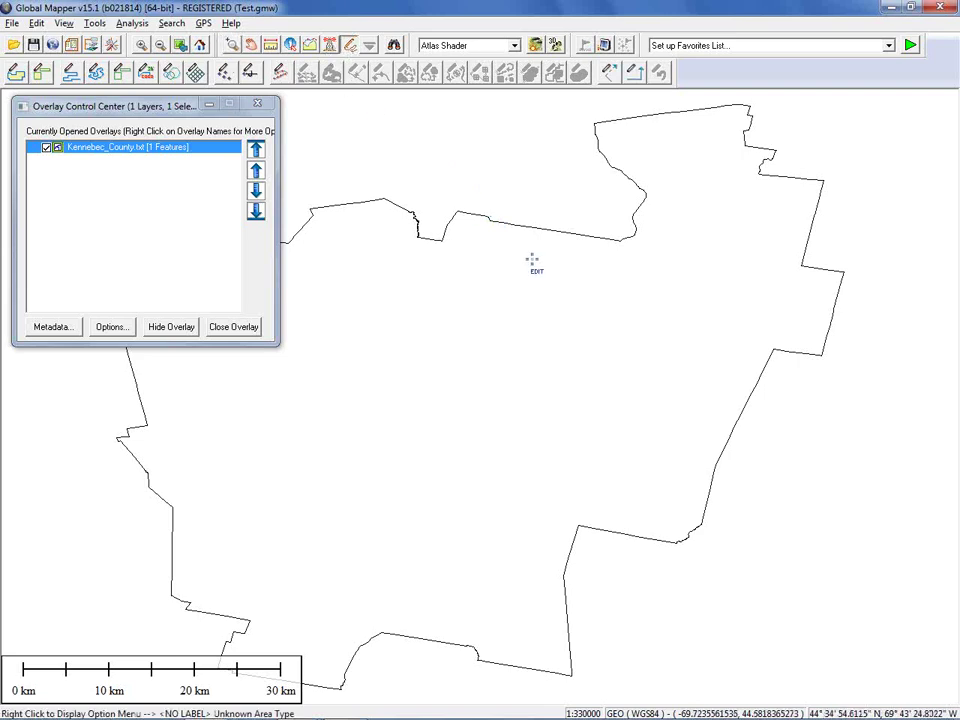
left_click(529, 259)
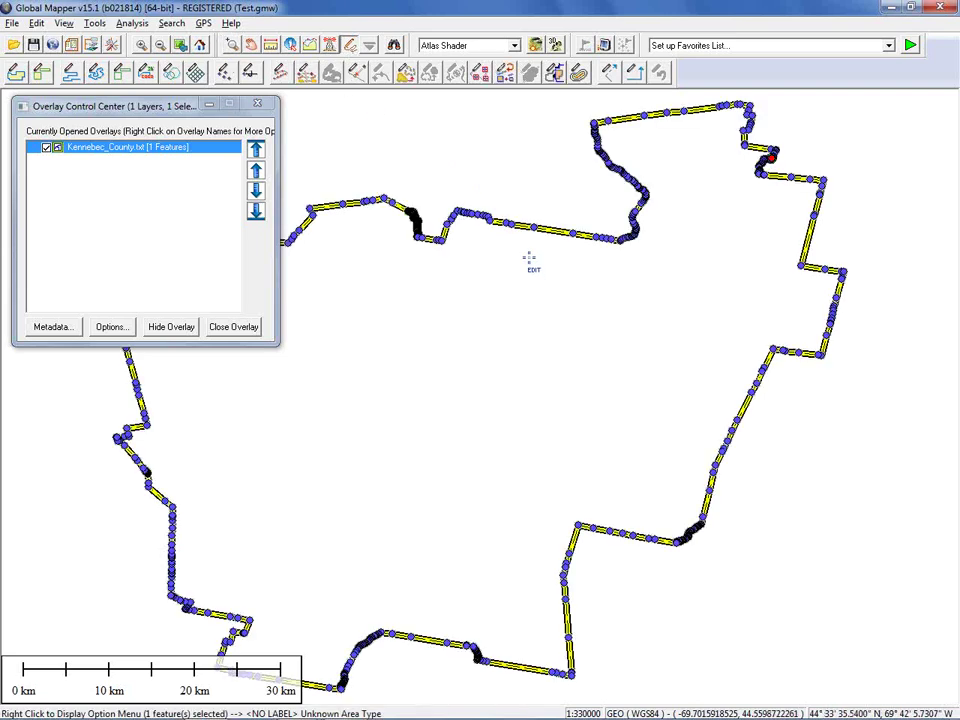
right_click(529, 259)
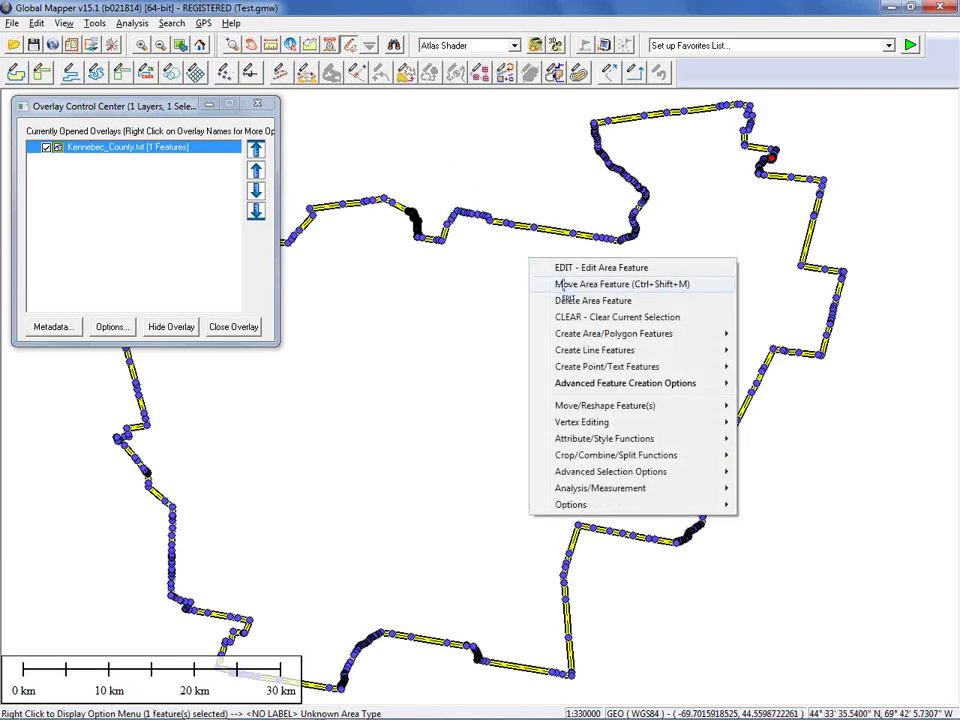
left_click(503, 279)
left_click_drag(551, 308, 658, 336)
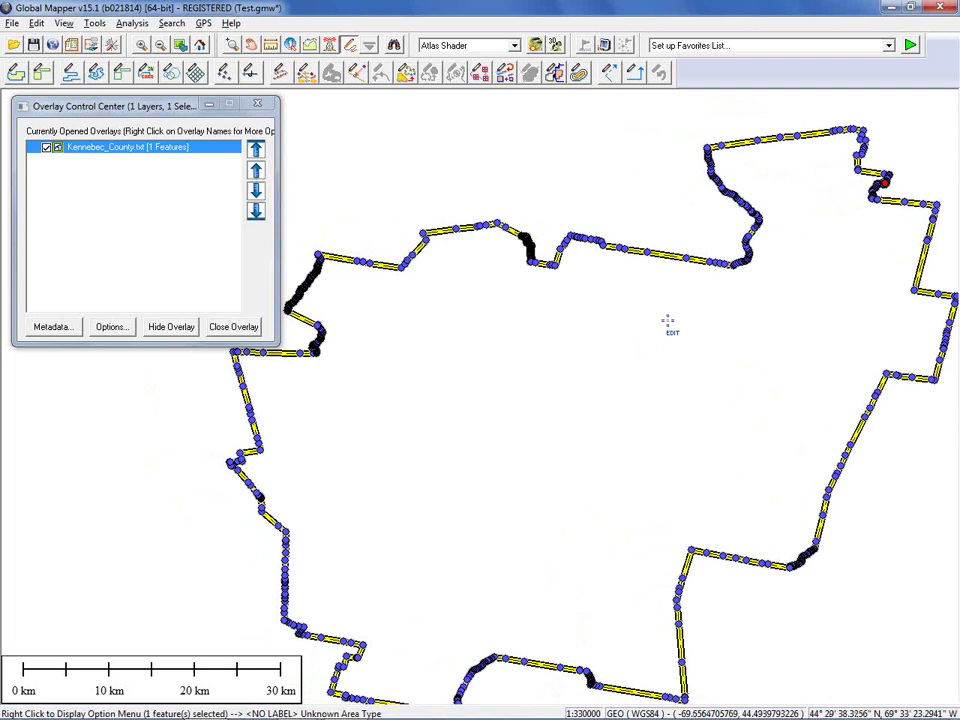
left_click(34, 45)
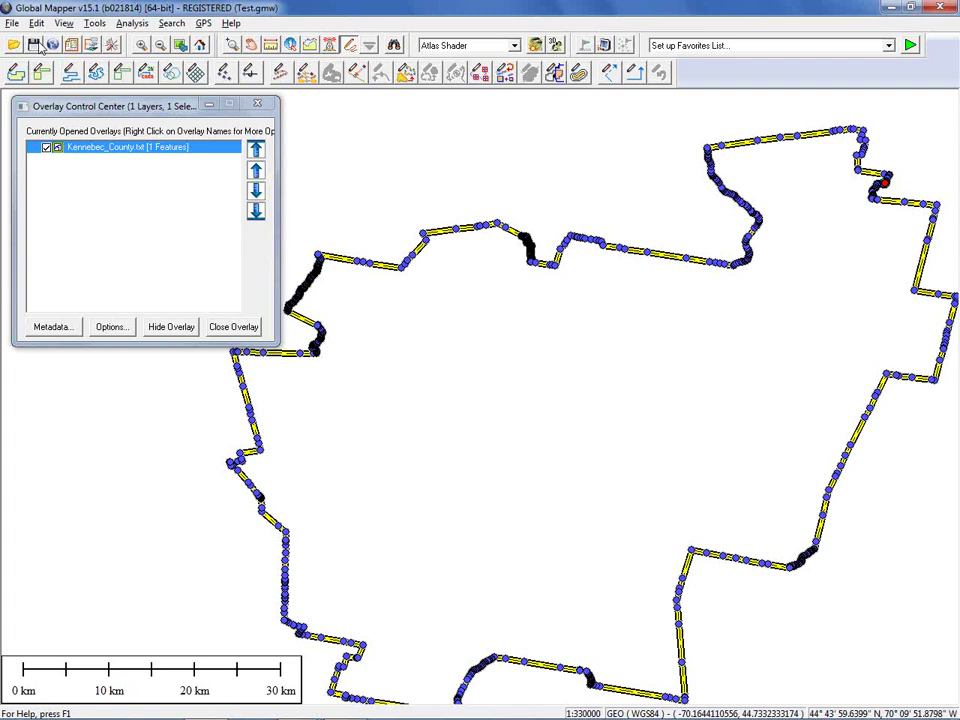
Clear the selection on the moved Kennebec County area
key("Escape")
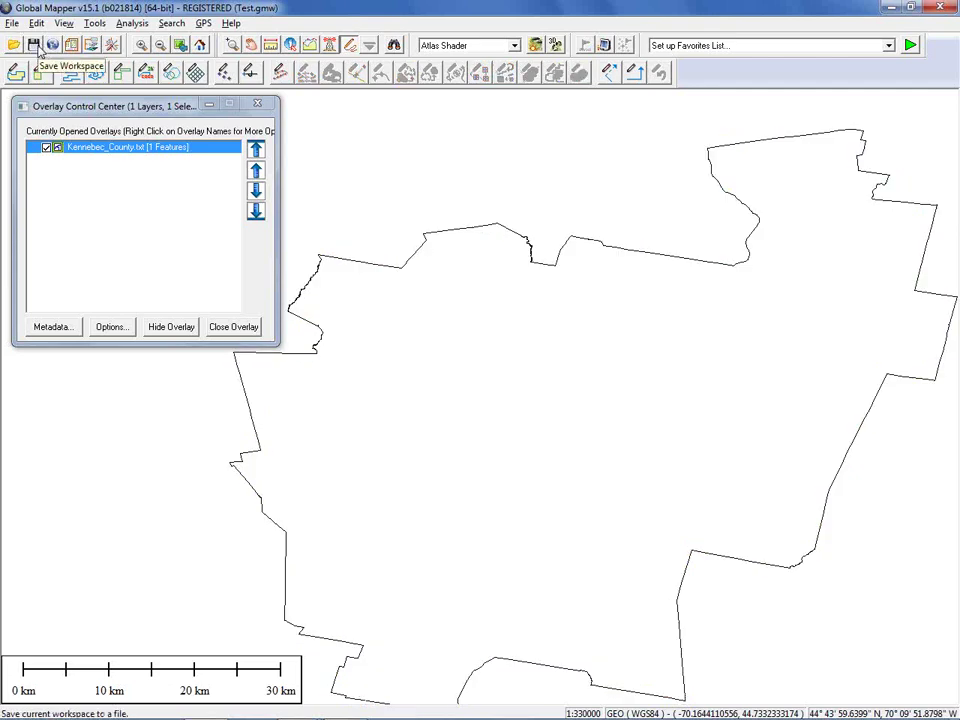
left_click(12, 23)
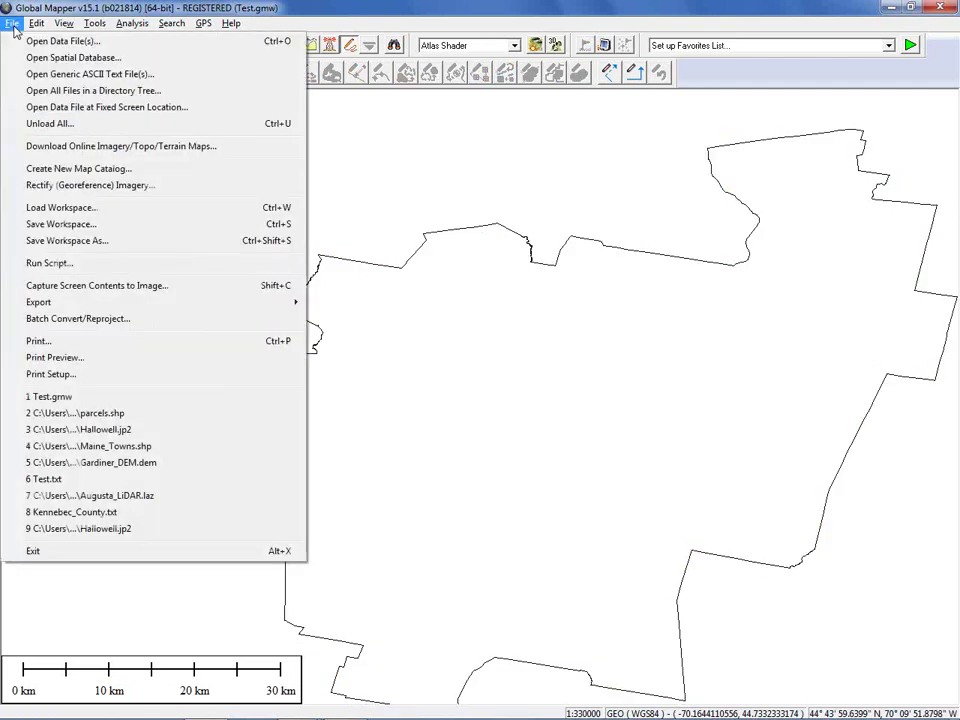
mouse_move(27, 24)
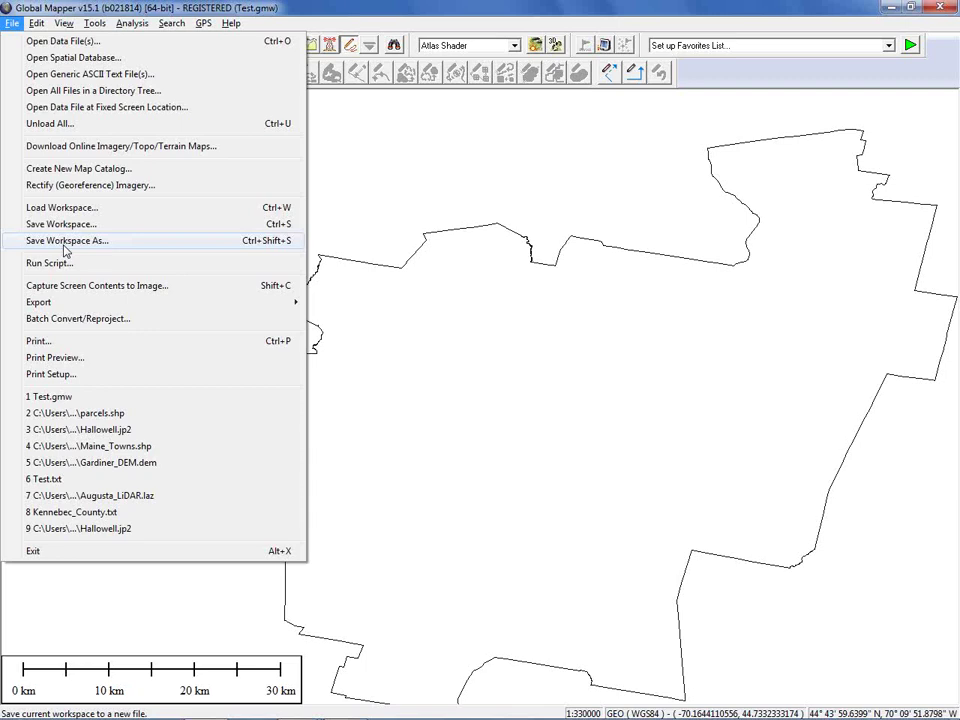
left_click(65, 240)
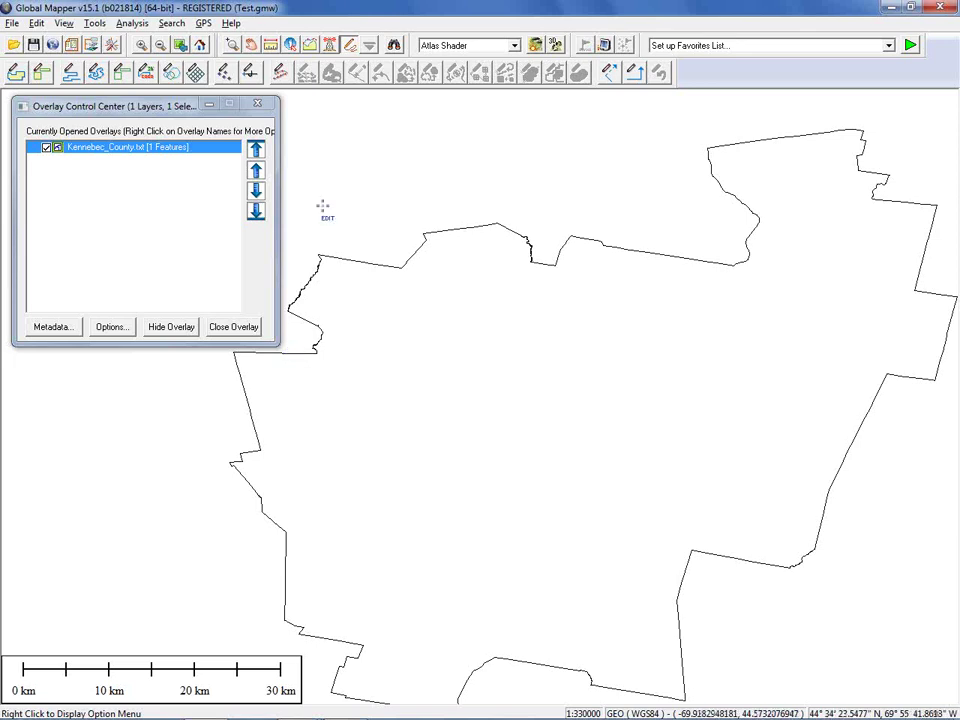
Unload all data from the workspace and switch to the Digitizer tool on the empty map
left_click(384, 47)
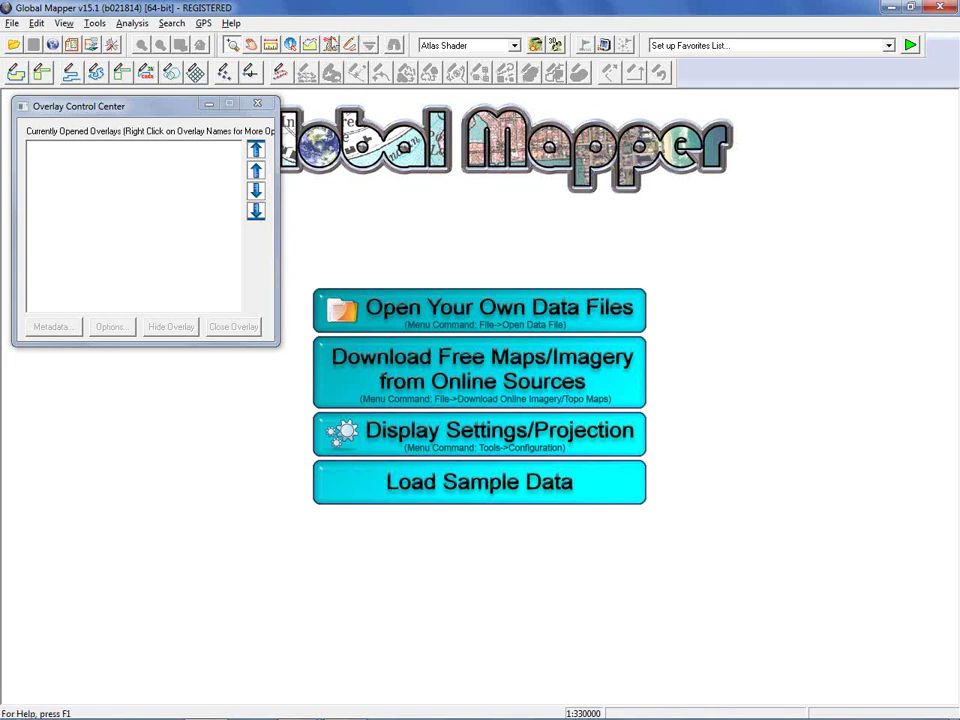
left_click(351, 46)
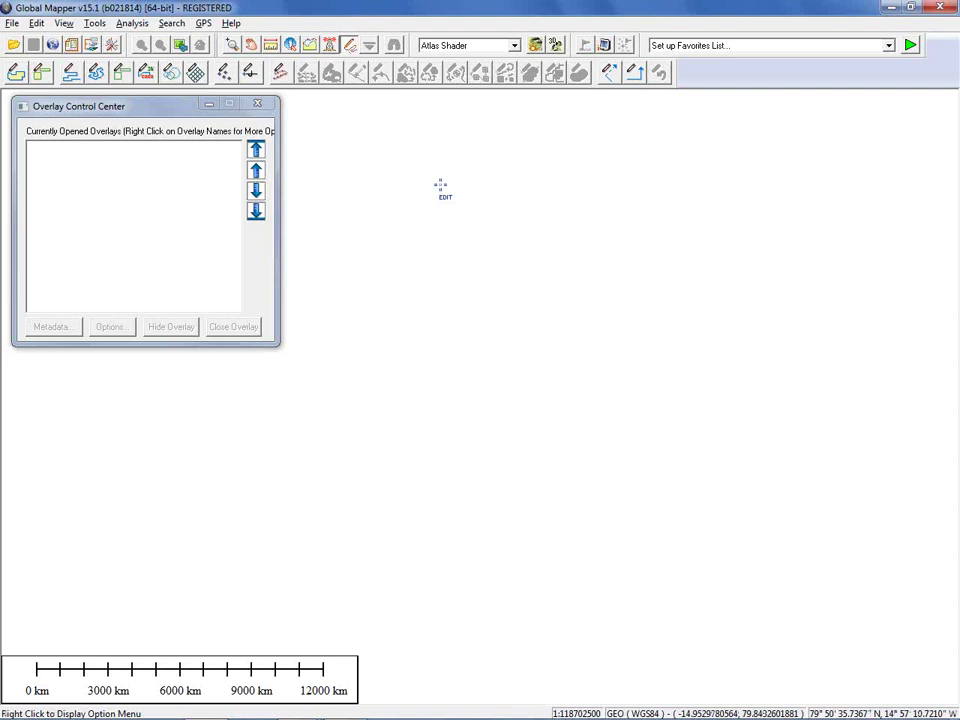
right_click(441, 185)
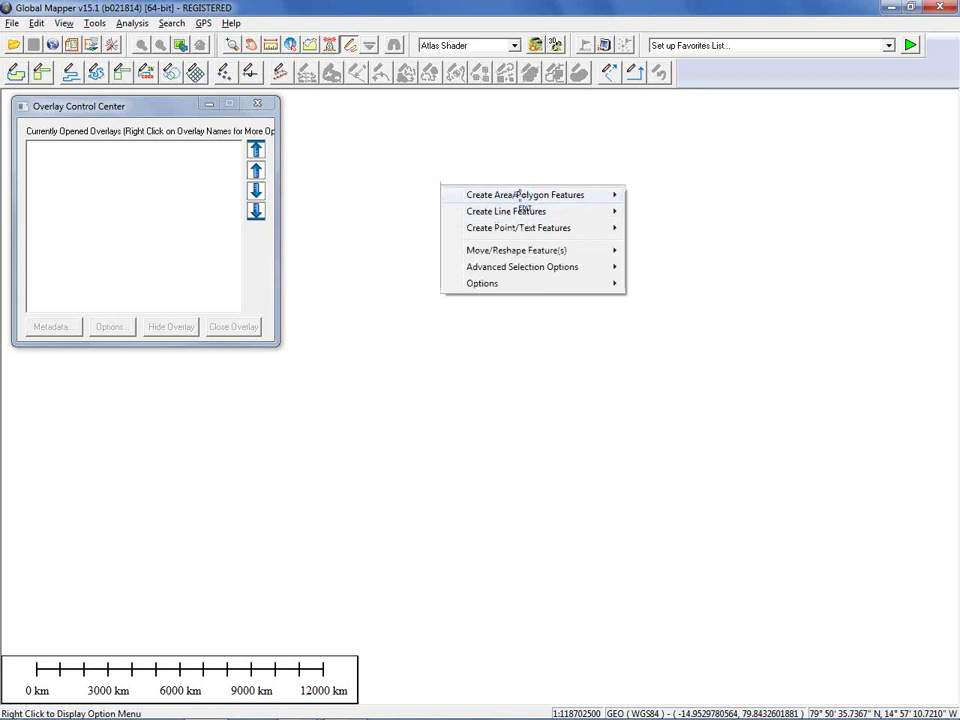
mouse_move(561, 190)
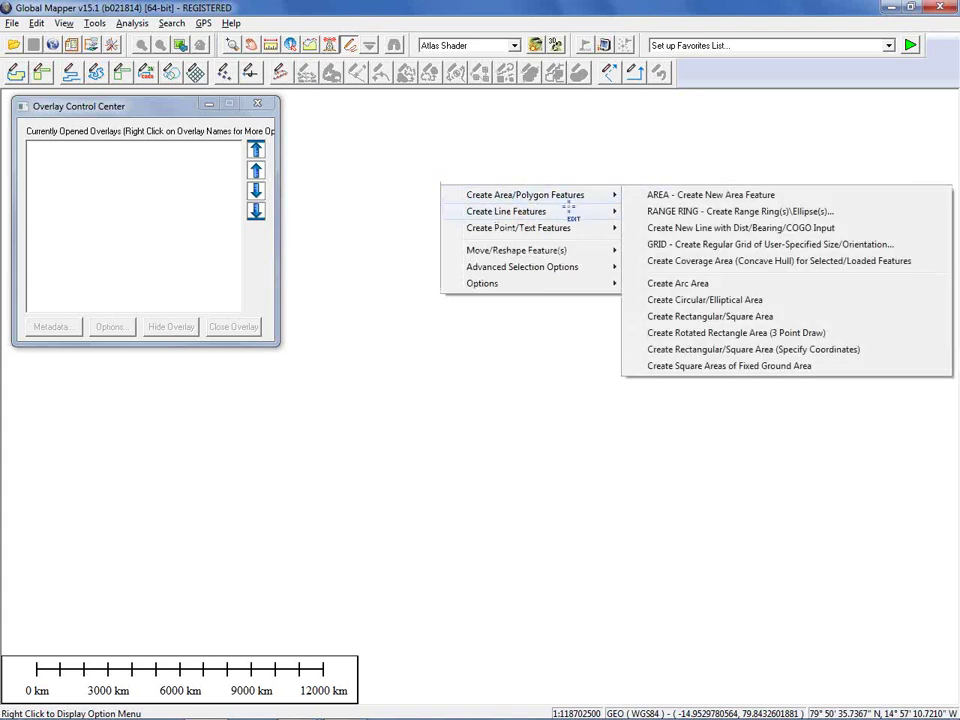
mouse_move(571, 229)
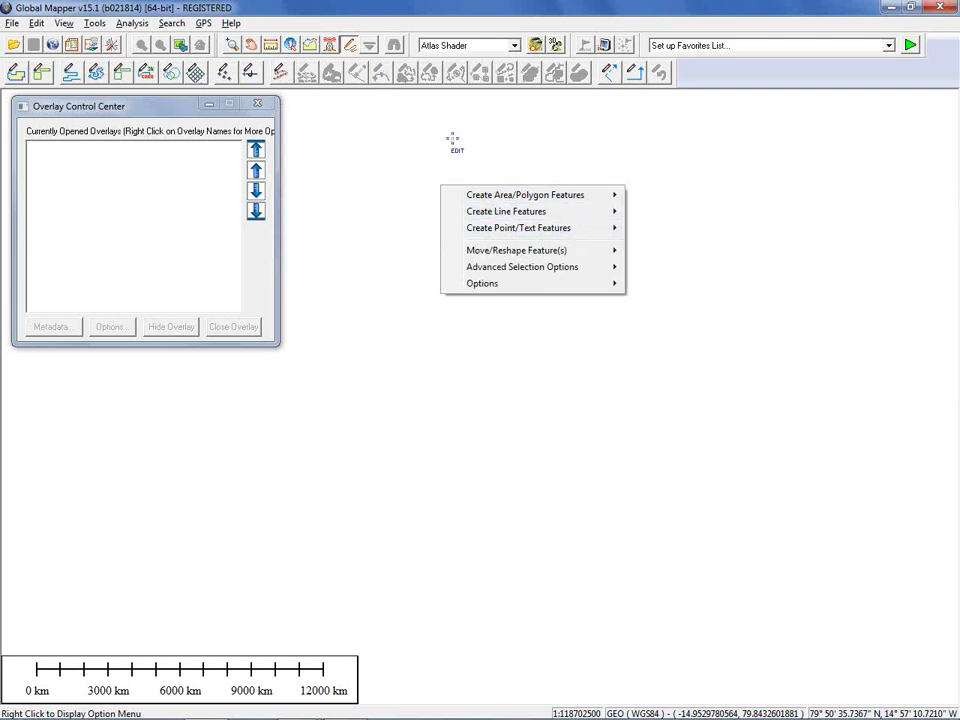
left_click(424, 146)
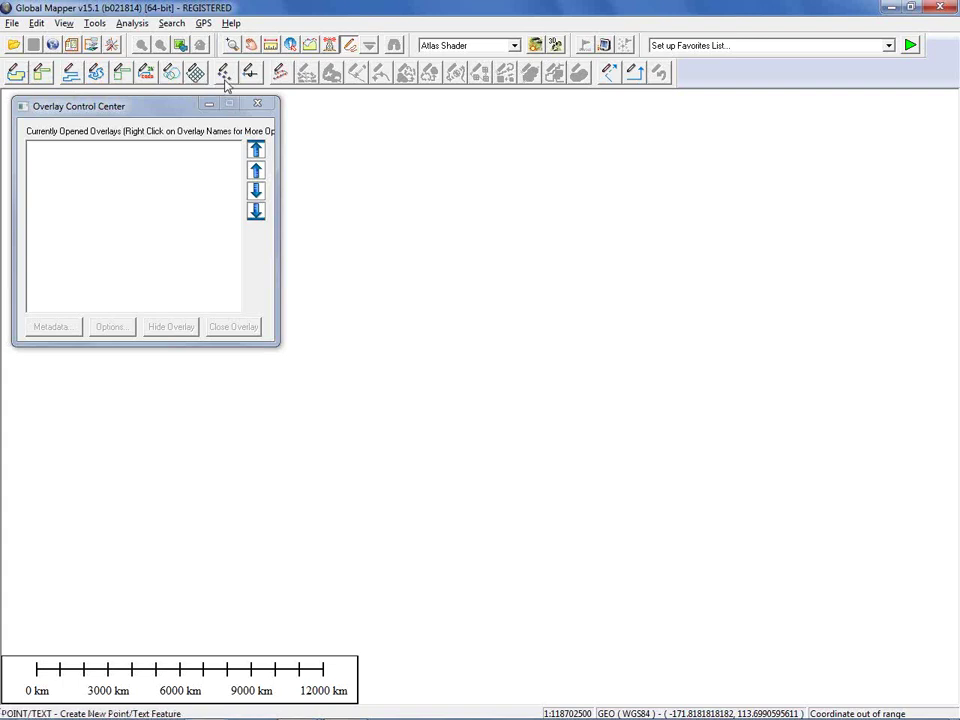
Switch the digitizer from point/text creation to Create New Area Feature mode
left_click(225, 74)
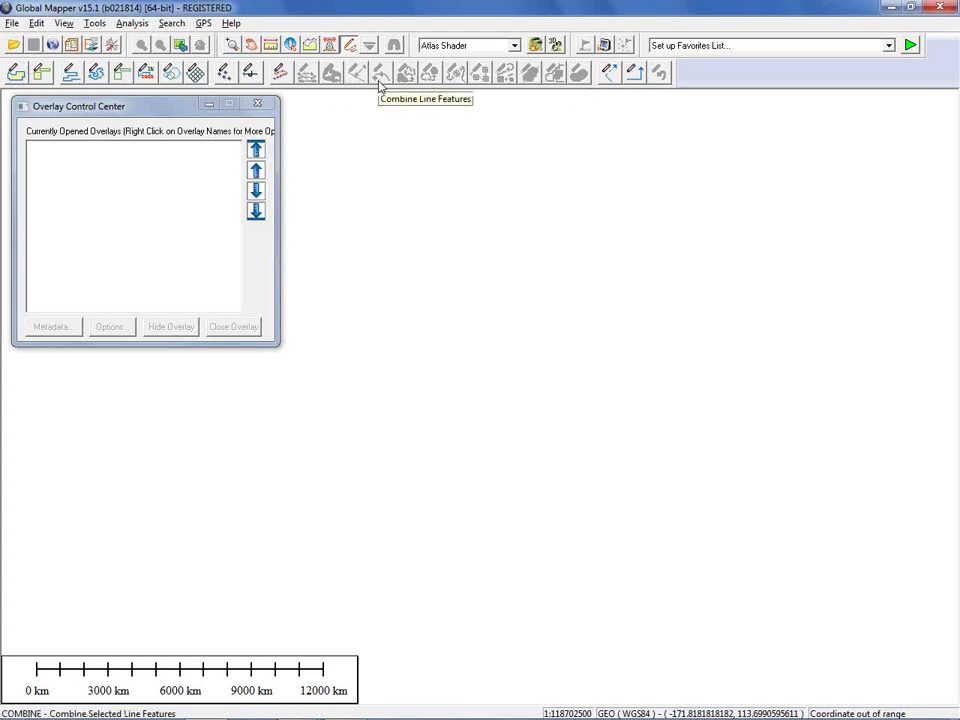
left_click(17, 74)
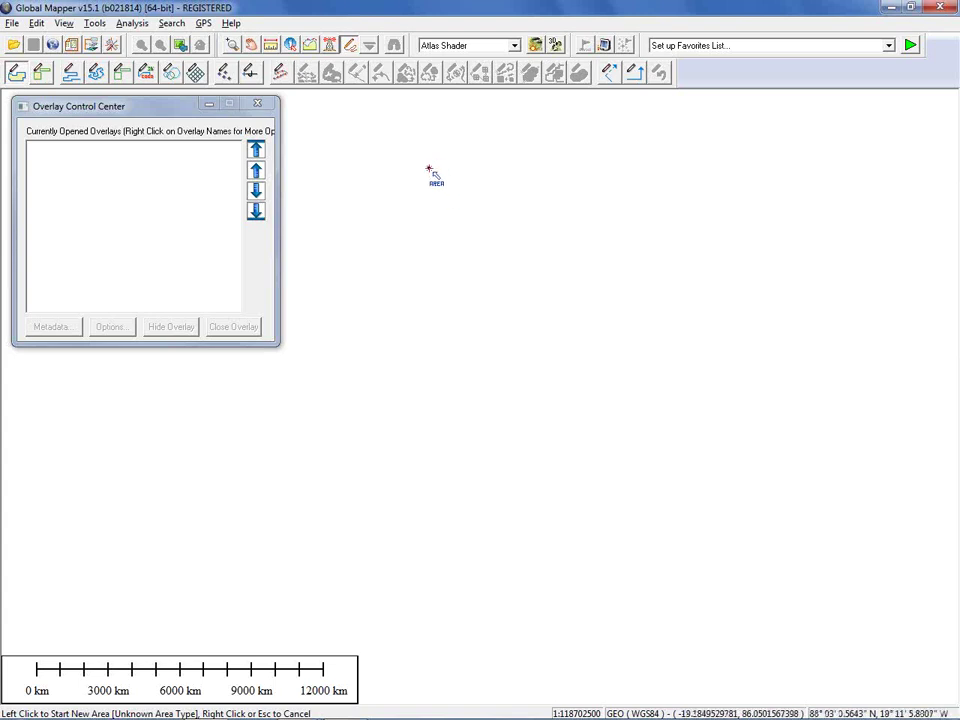
Place five vertices outlining a pentagon near the map's top centre, about 45,650,418 sq km
left_click(429, 170)
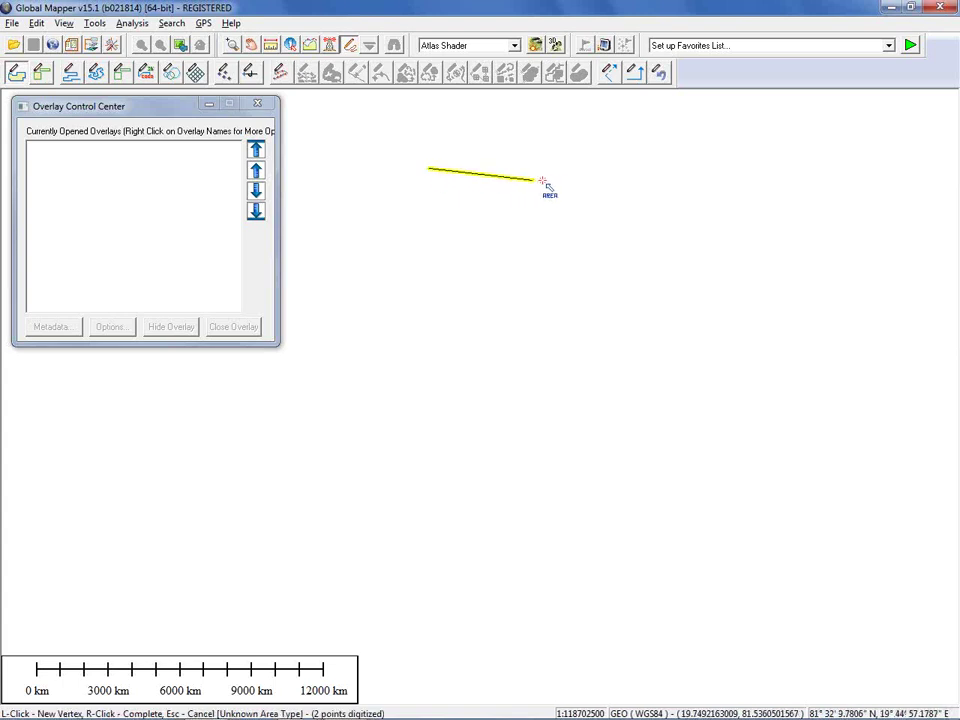
left_click(613, 166)
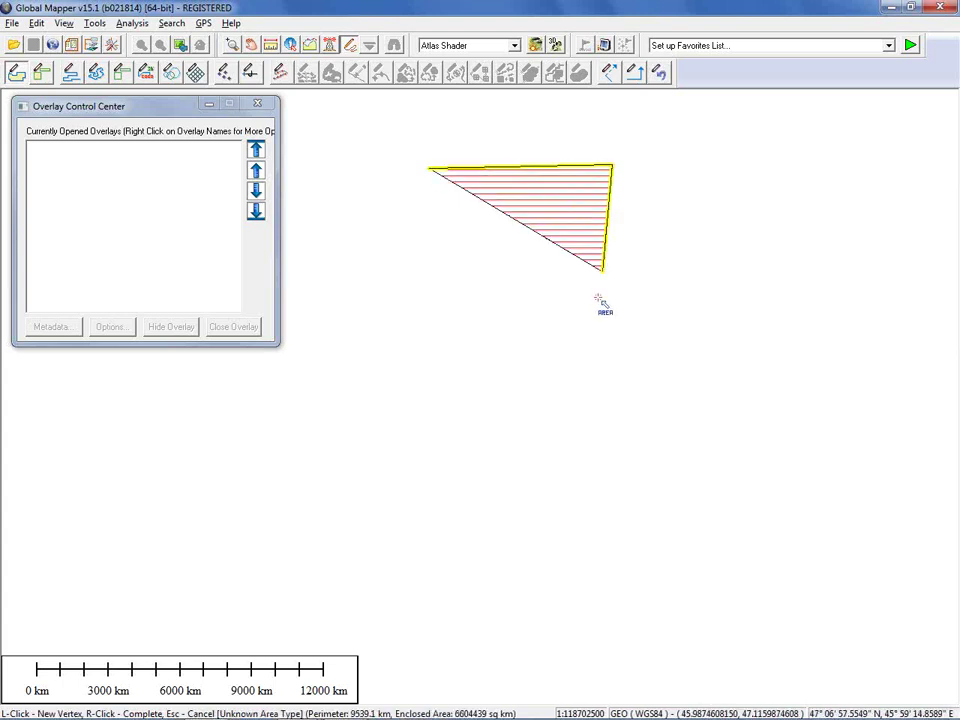
left_click(606, 350)
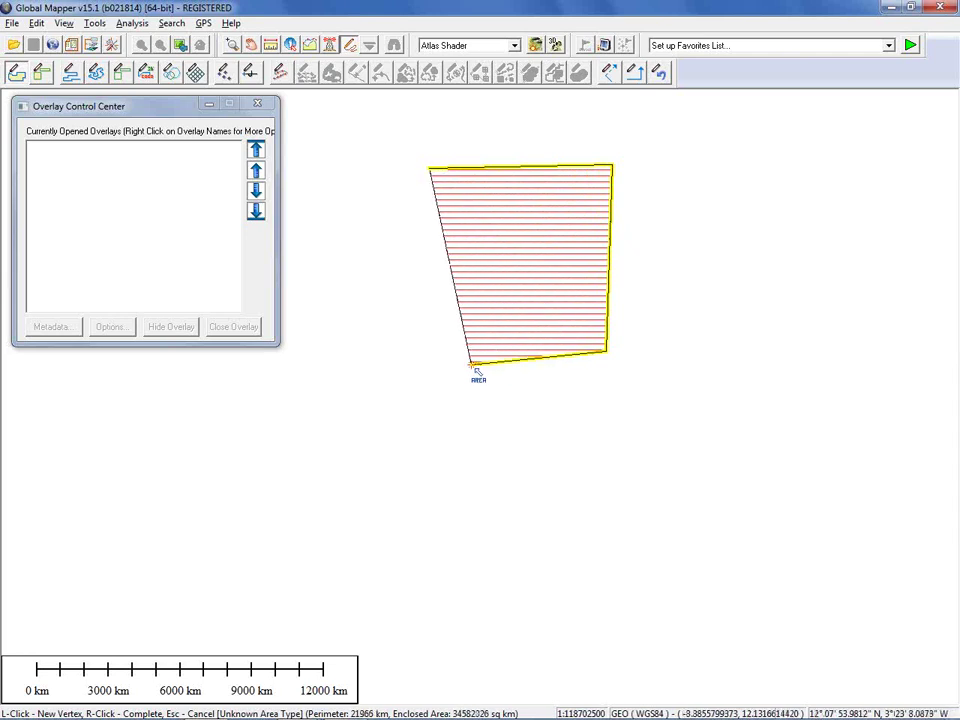
left_click(450, 383)
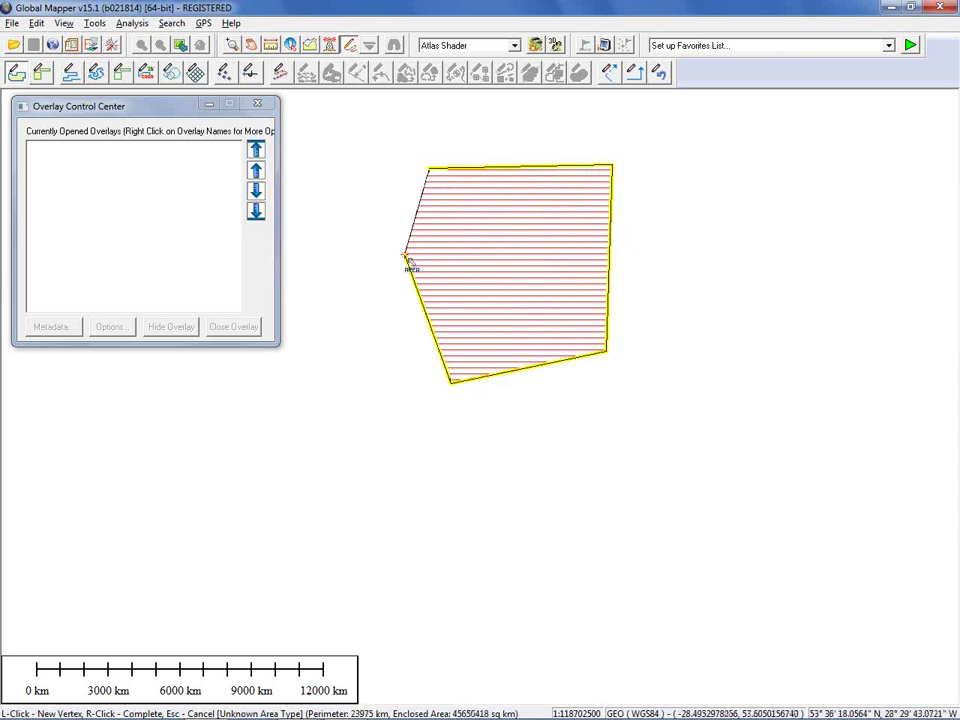
left_click(406, 258)
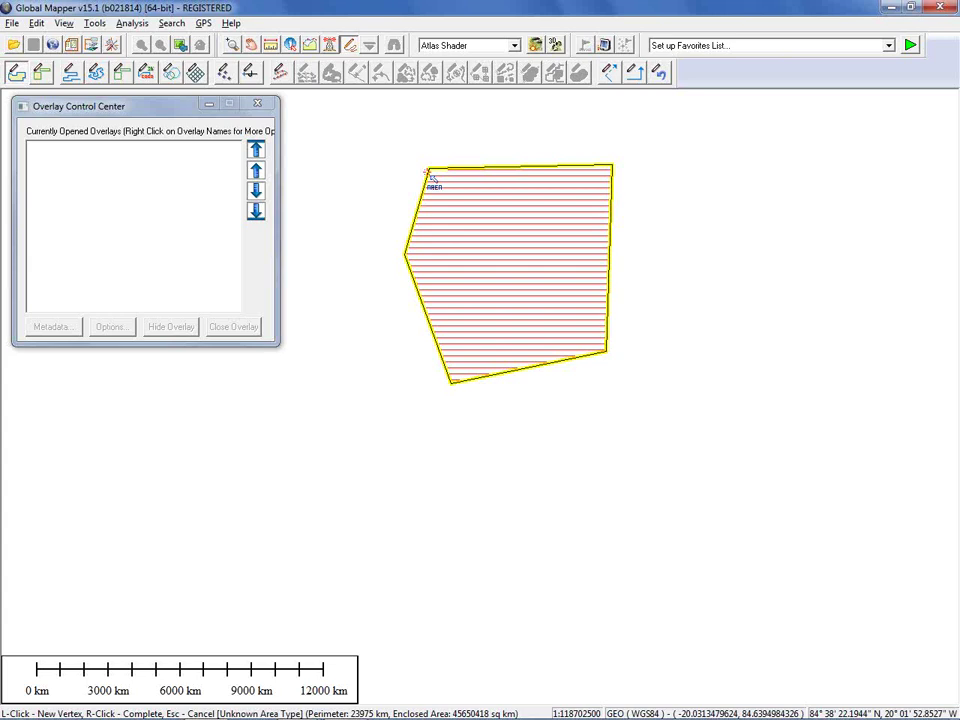
Complete the area, name it 'Test' and set its feature type to Parcels
right_click(431, 181)
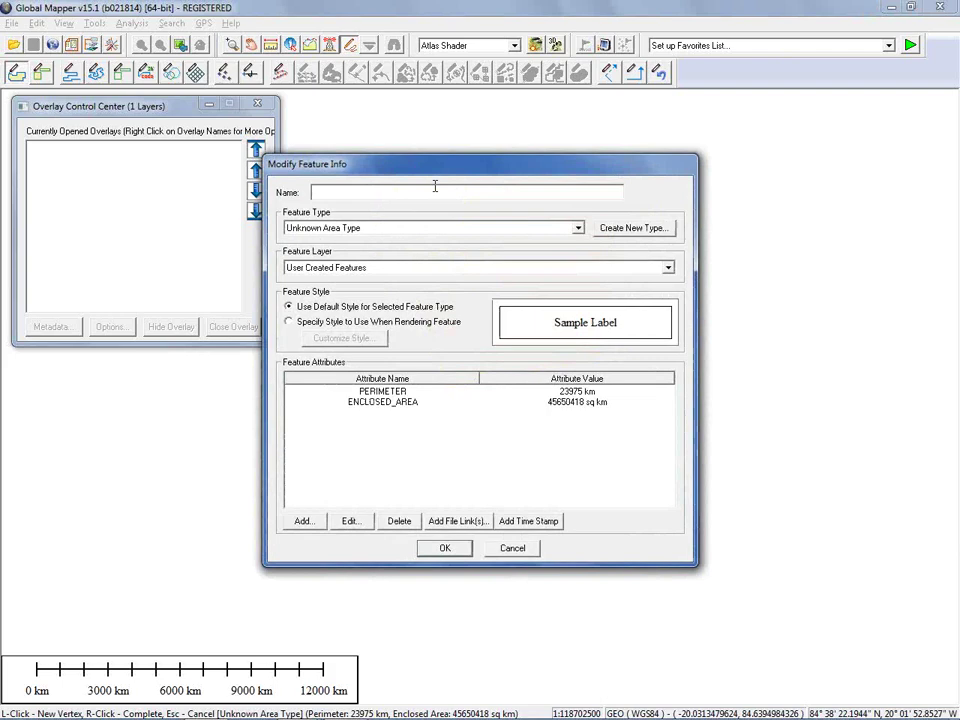
type("Test")
left_click(578, 229)
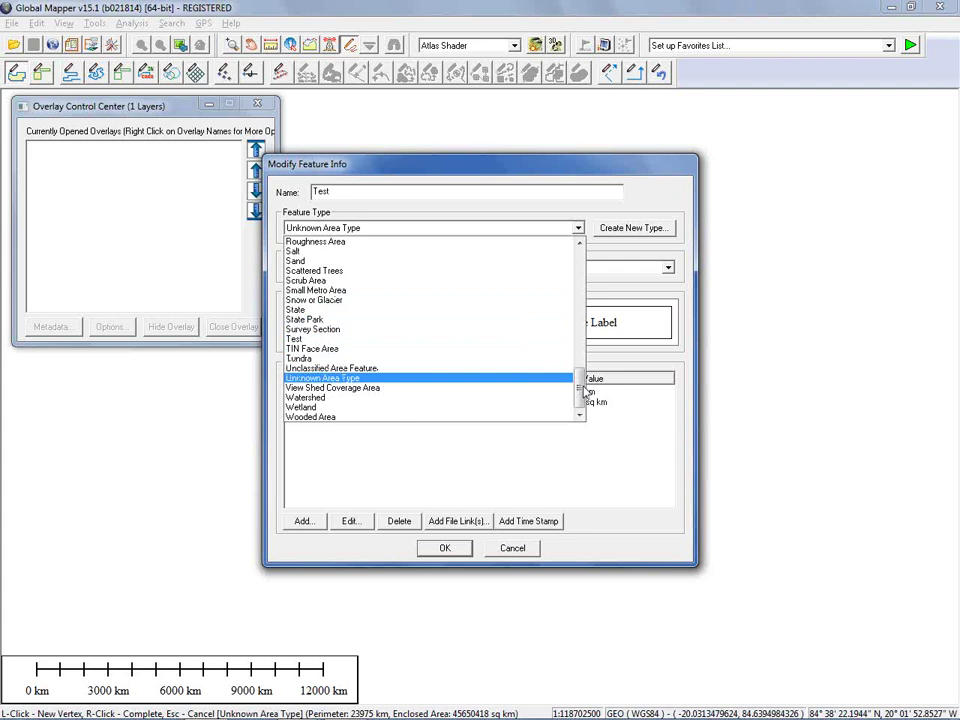
left_click_drag(584, 390, 579, 372)
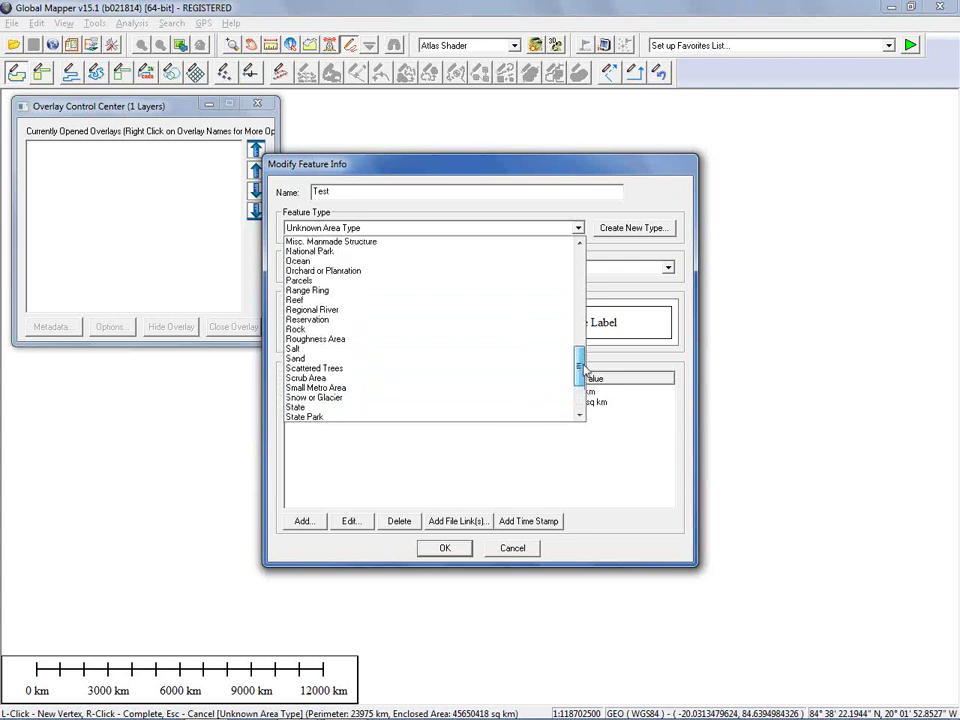
left_click(316, 282)
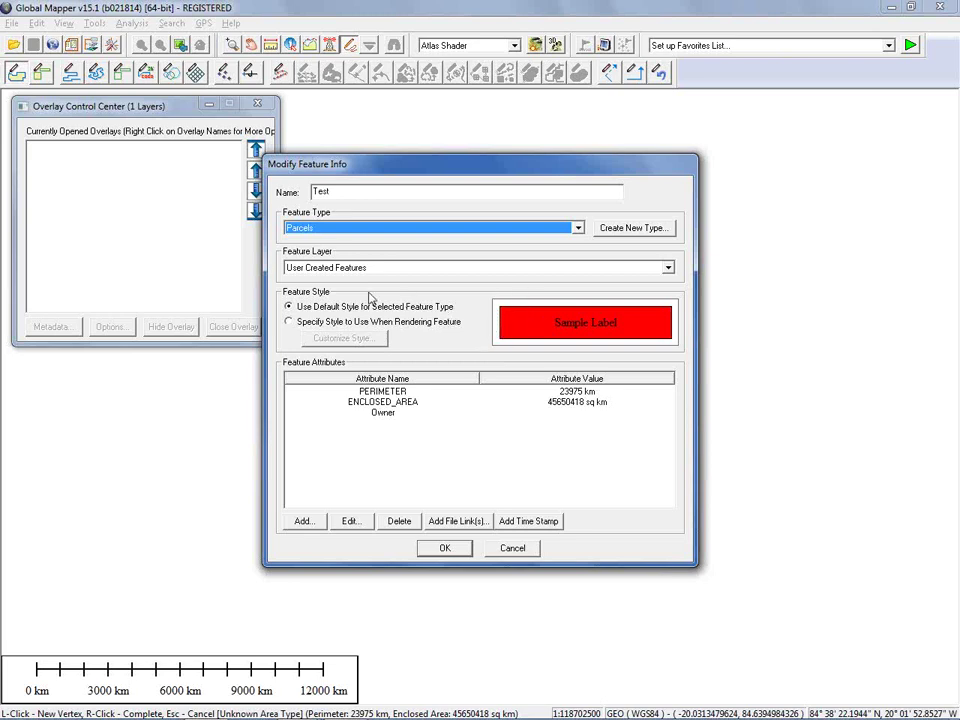
left_click(352, 267)
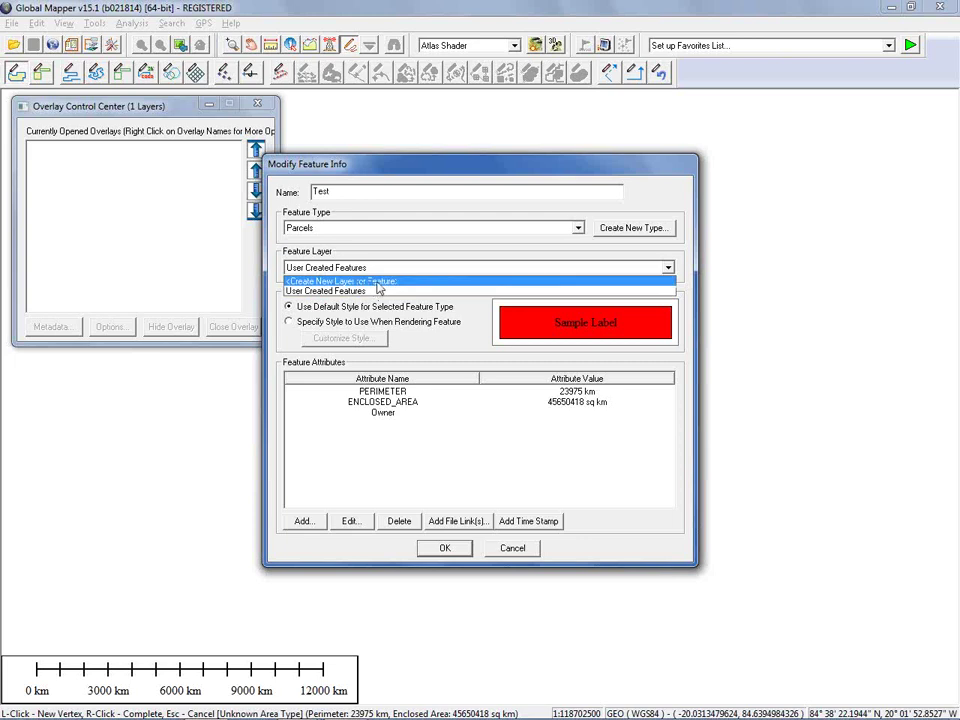
Set the Test area's Feature Layer to <Create New Layer for Feature>
left_click(376, 282)
left_click(377, 272)
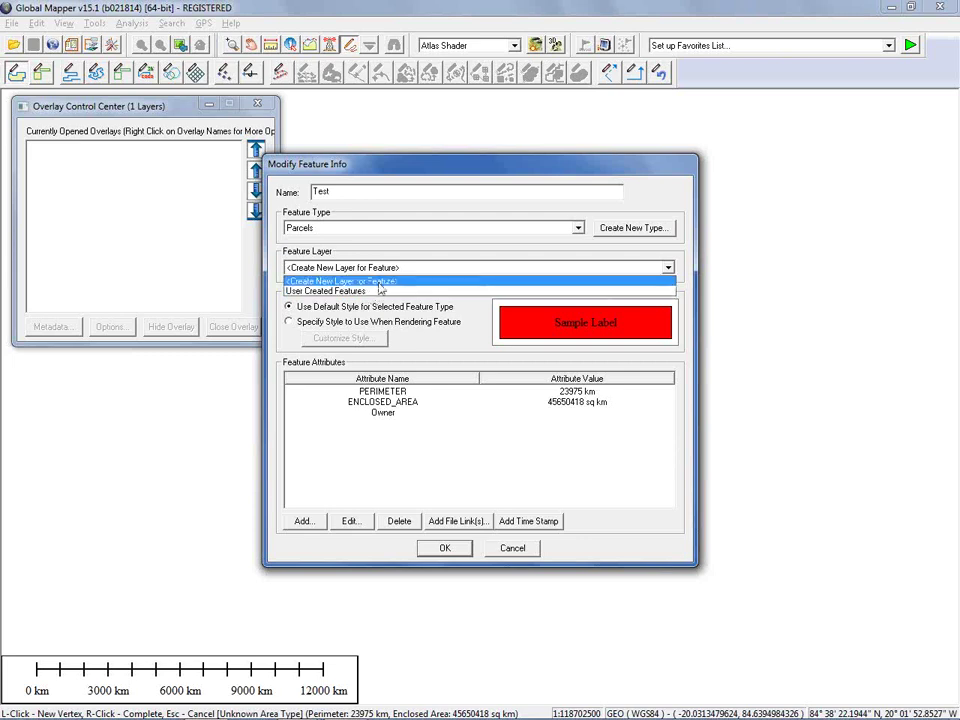
left_click(380, 282)
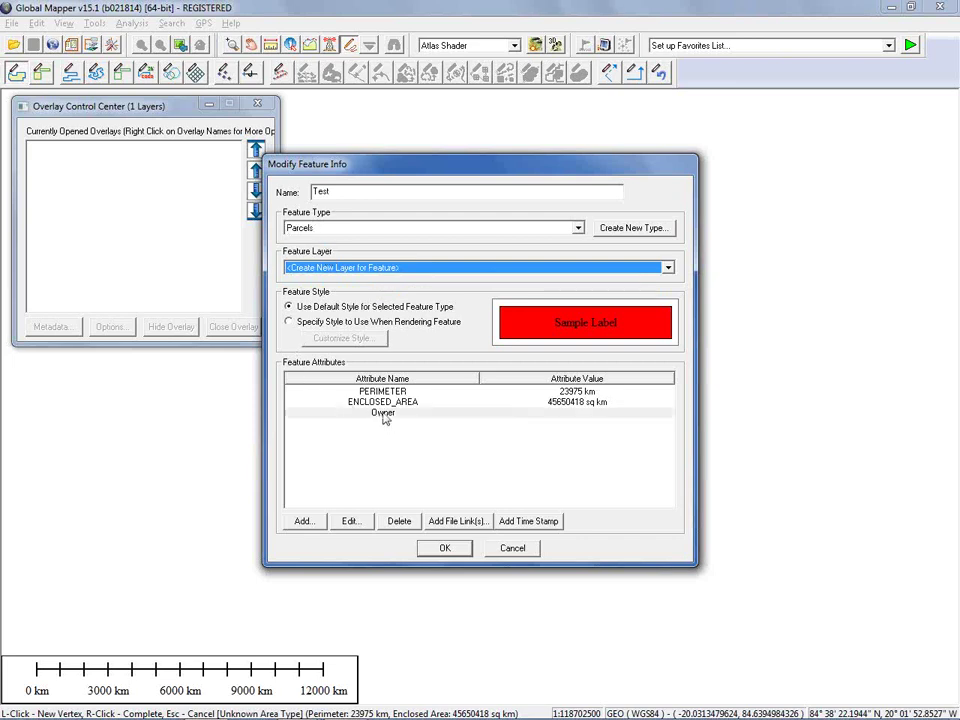
Enter the owner's name as the Owner attribute value and save the Test feature details
left_click(385, 414)
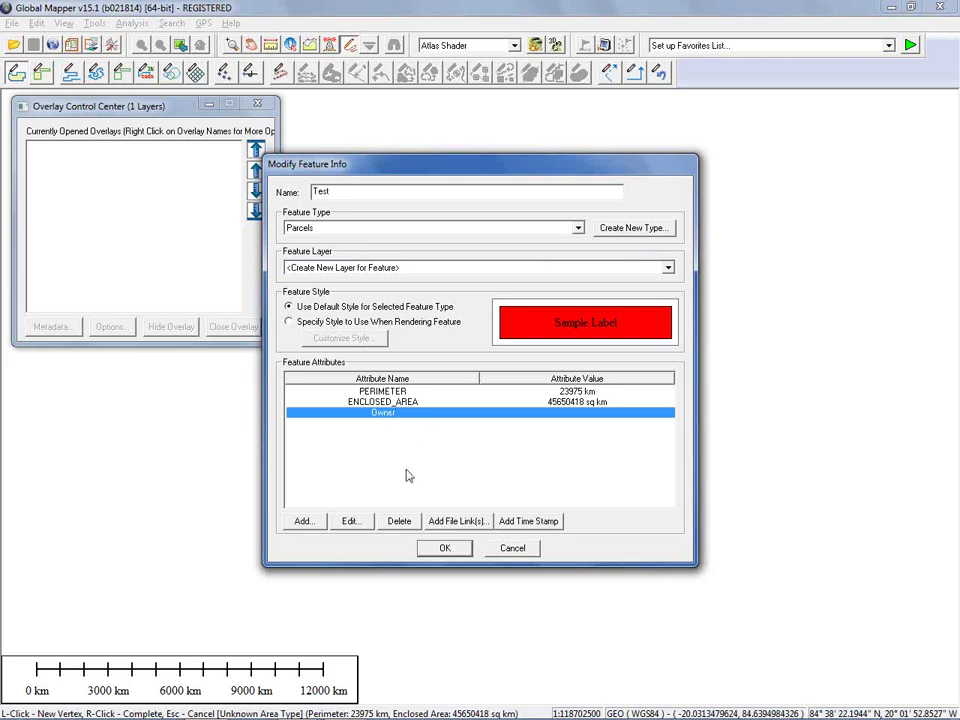
left_click(364, 523)
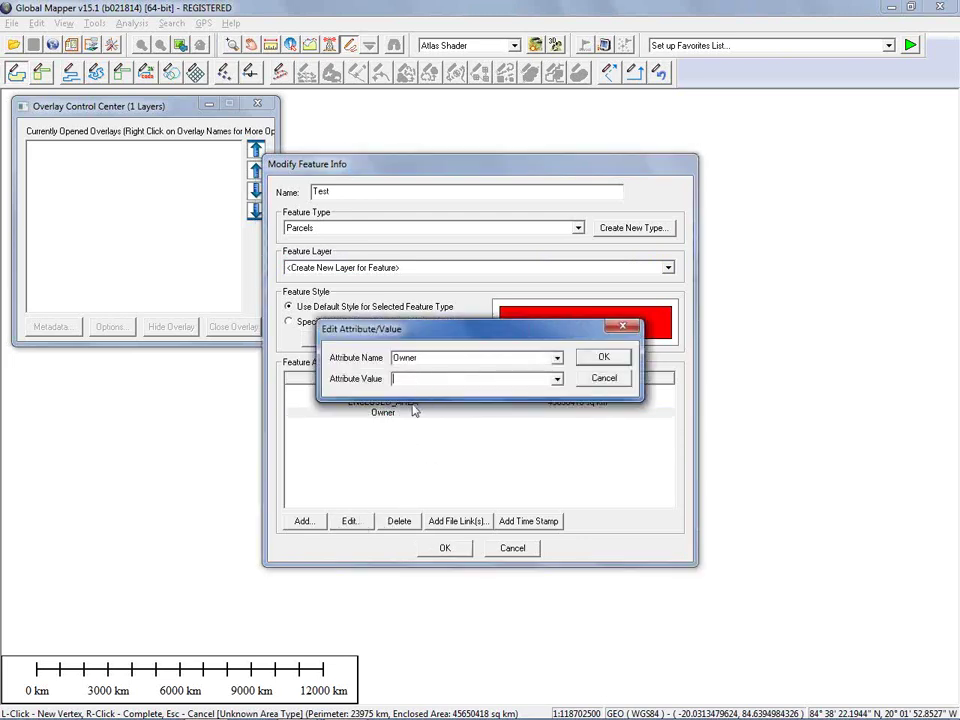
left_click(590, 359)
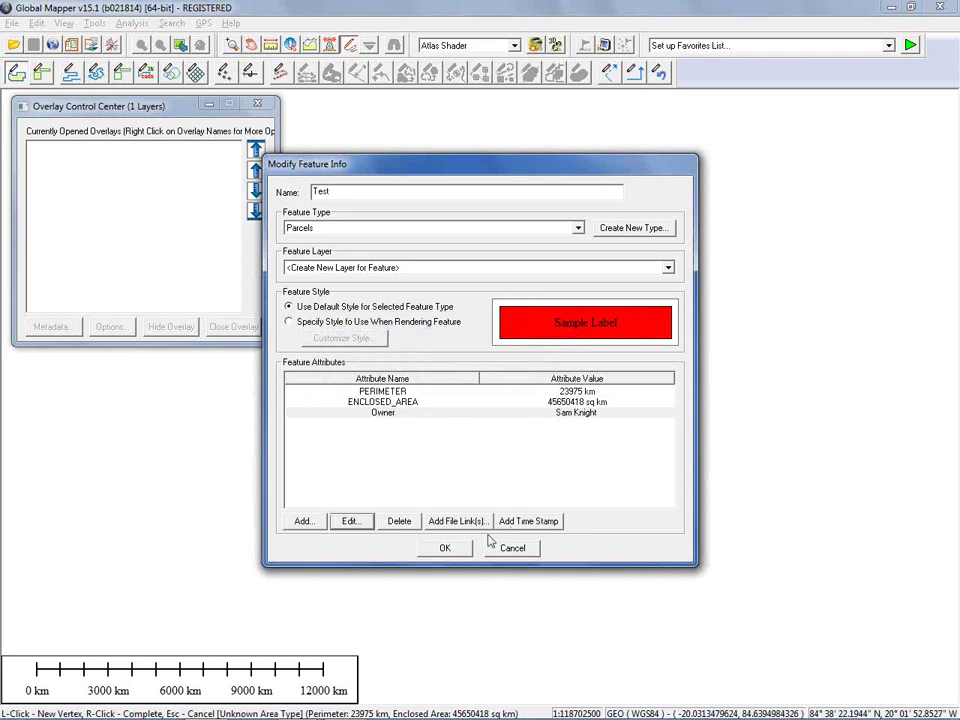
left_click(444, 549)
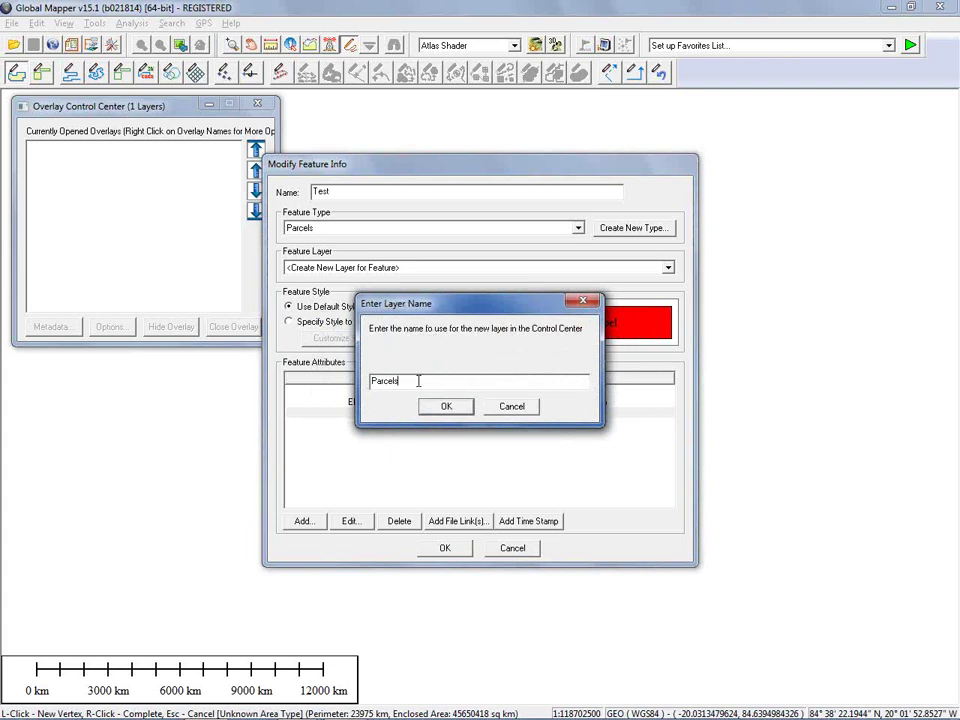
Accept 'Parcels' as the new layer name, placing the red Test area on it
left_click(443, 406)
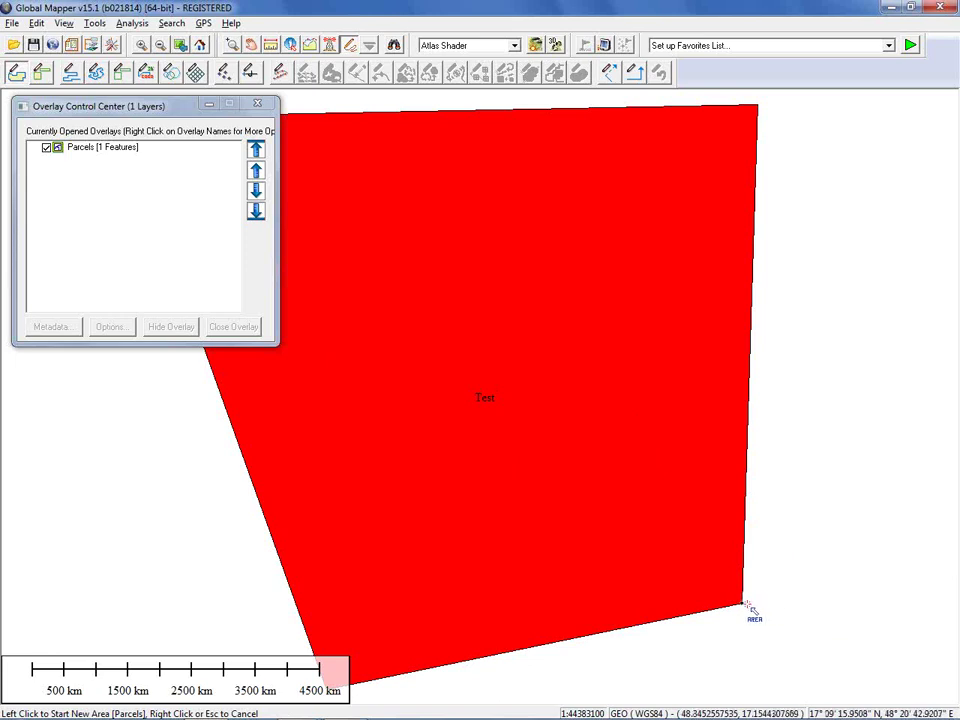
Place the new area's first vertex at the Test parcel's lower-right corner
left_click(746, 604)
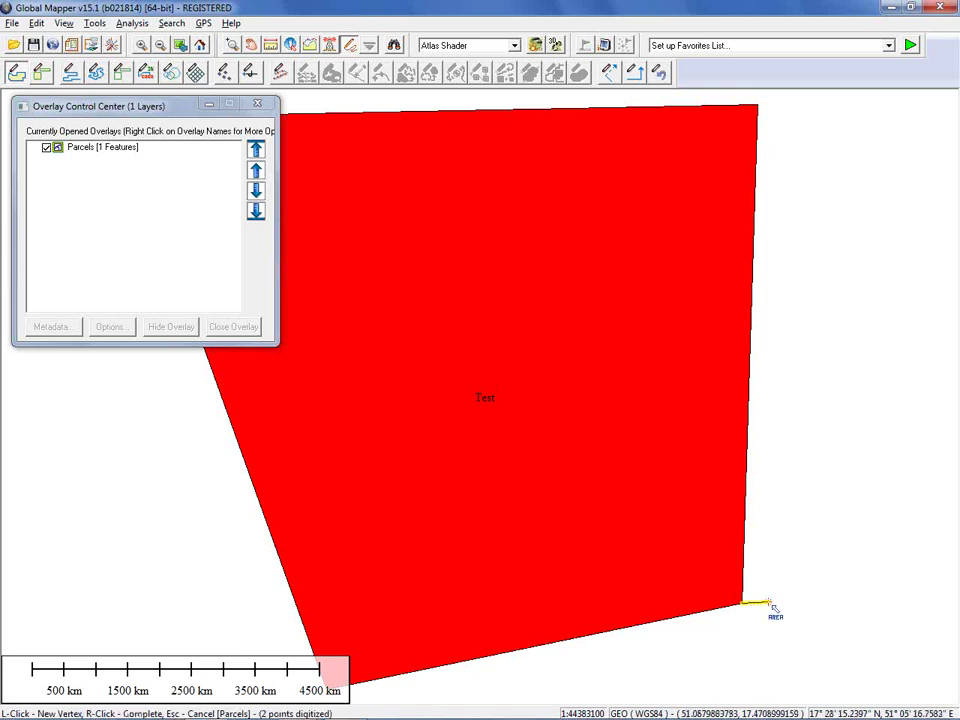
Add vertices right of Test and close the area at Test's upper-right corner
left_click(879, 576)
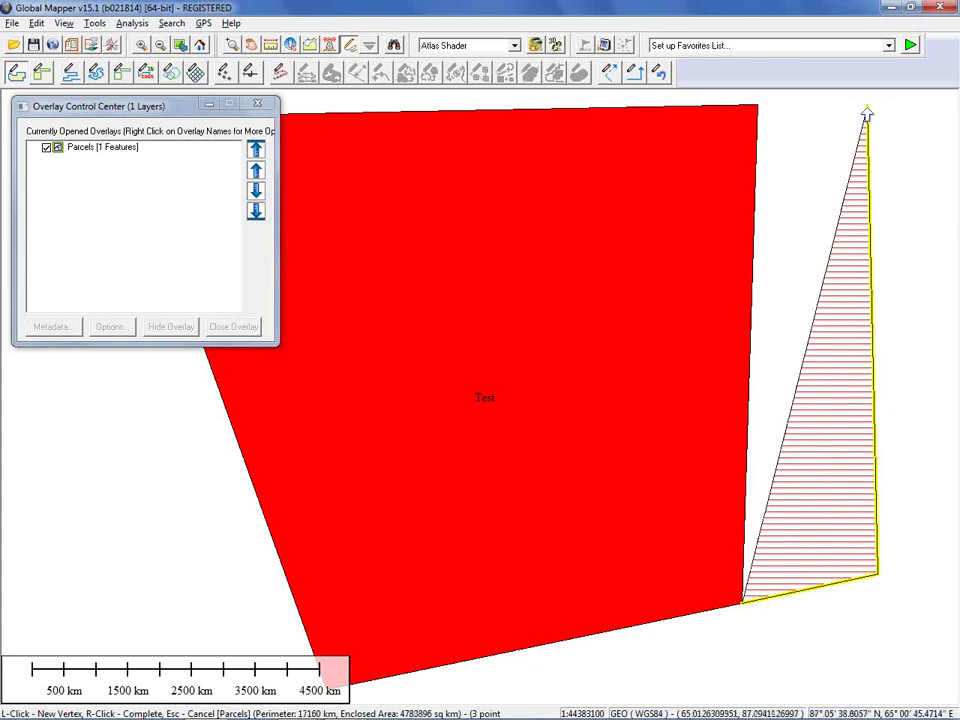
key("Up")
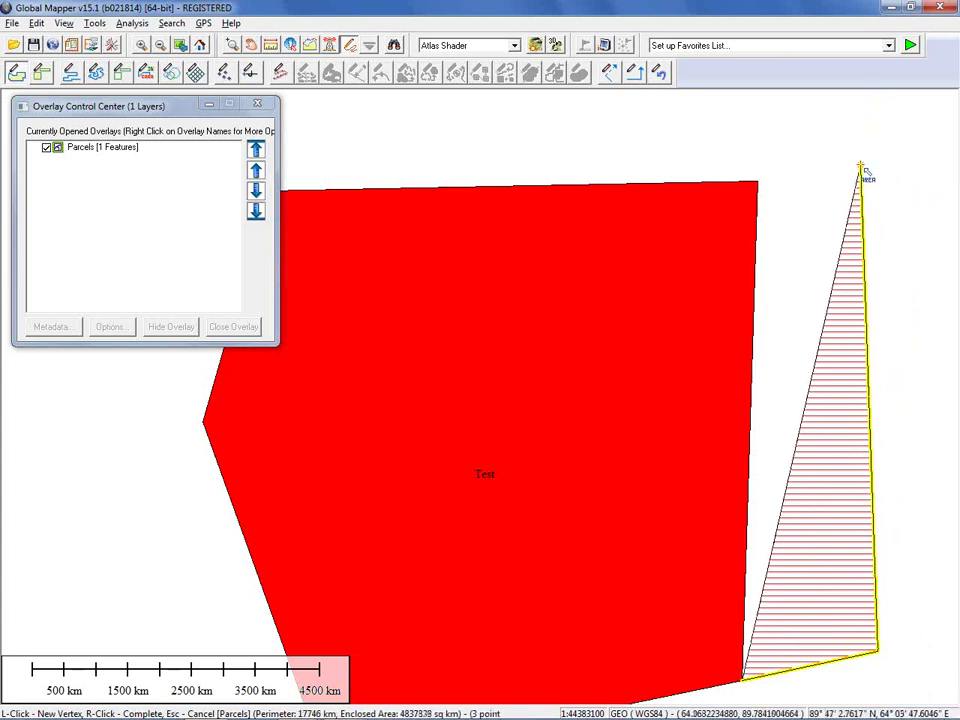
left_click(857, 168)
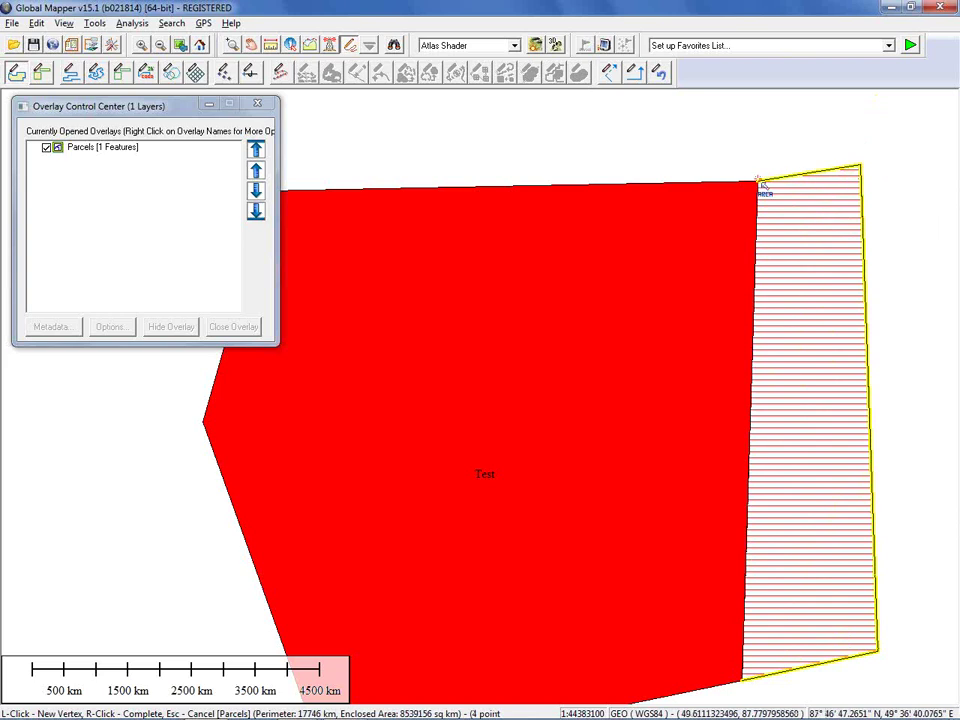
right_click(761, 184)
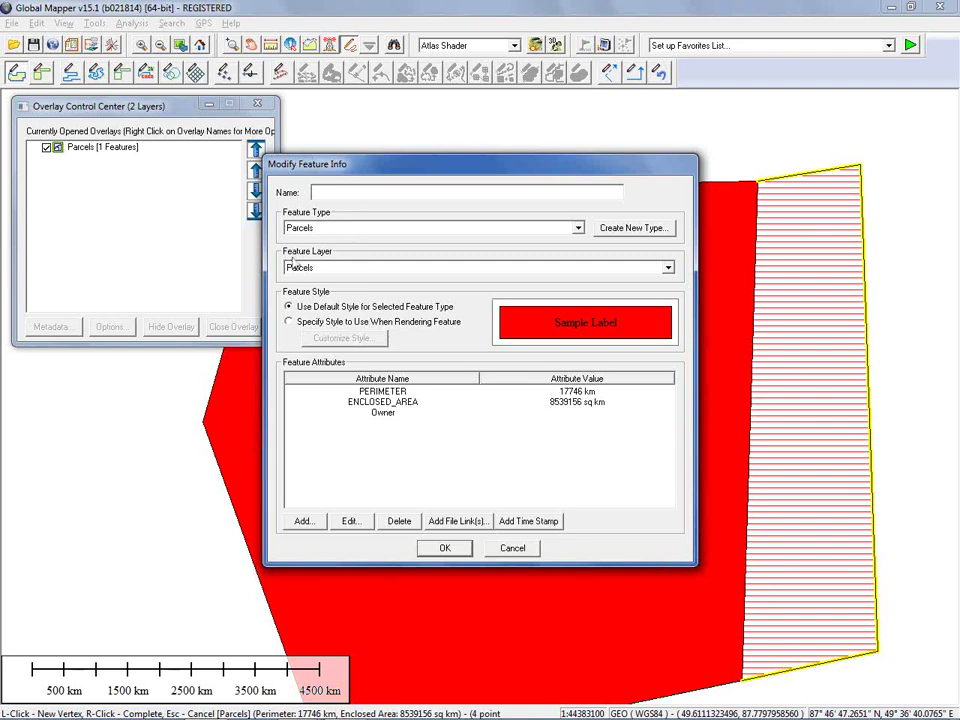
Decline cancelling and confirm the second area as a new Parcels feature
left_click(517, 553)
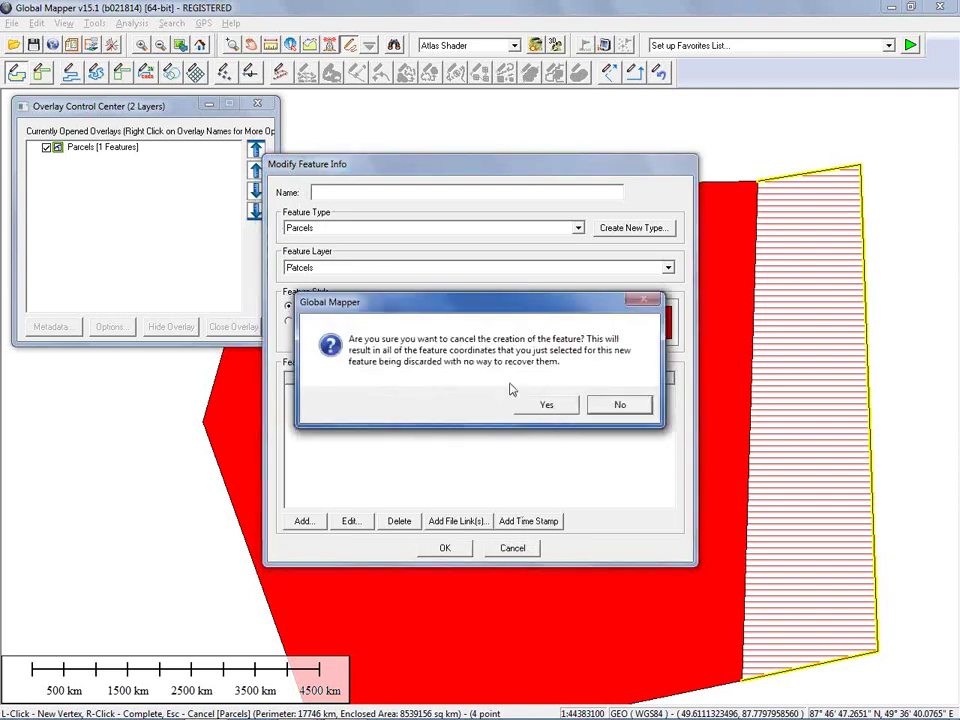
left_click(618, 404)
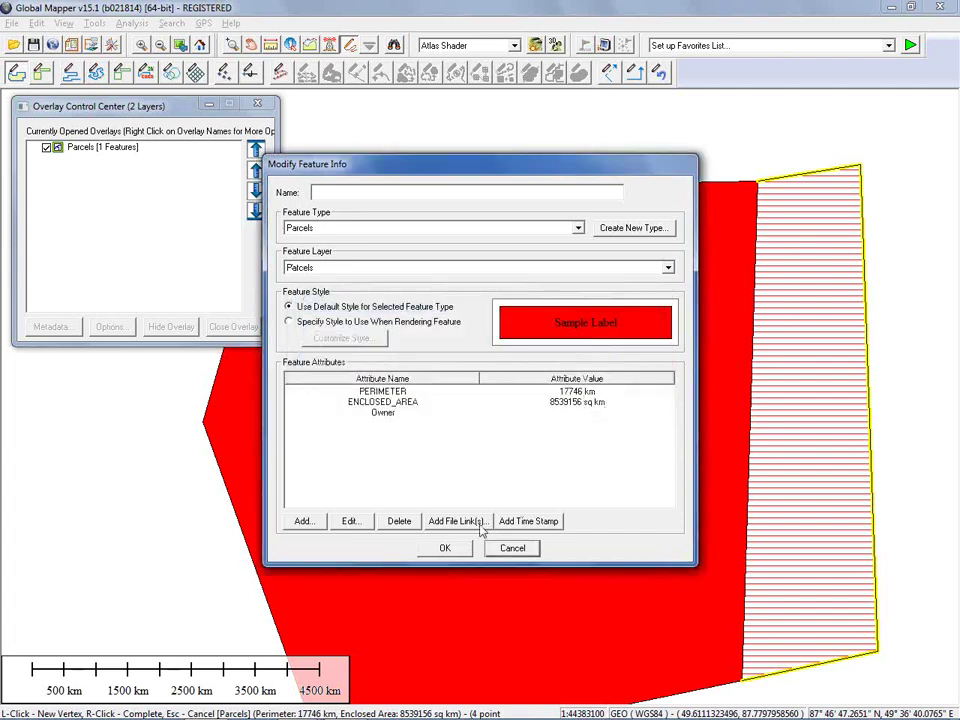
left_click(466, 550)
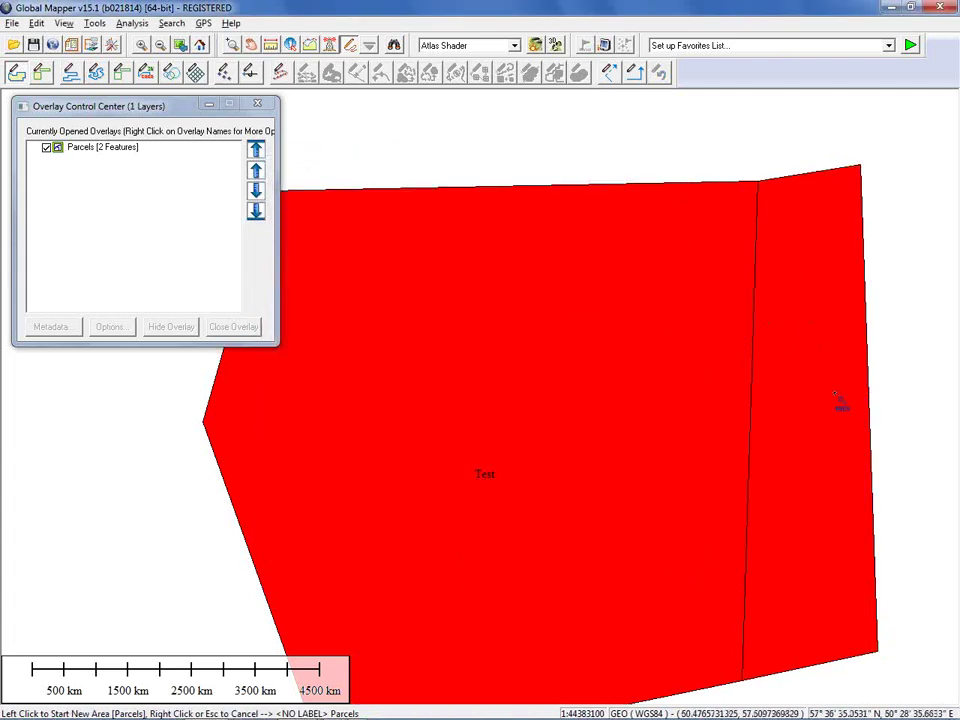
Switch to the Digitizer edit tool and select the Test parcel
left_click(16, 74)
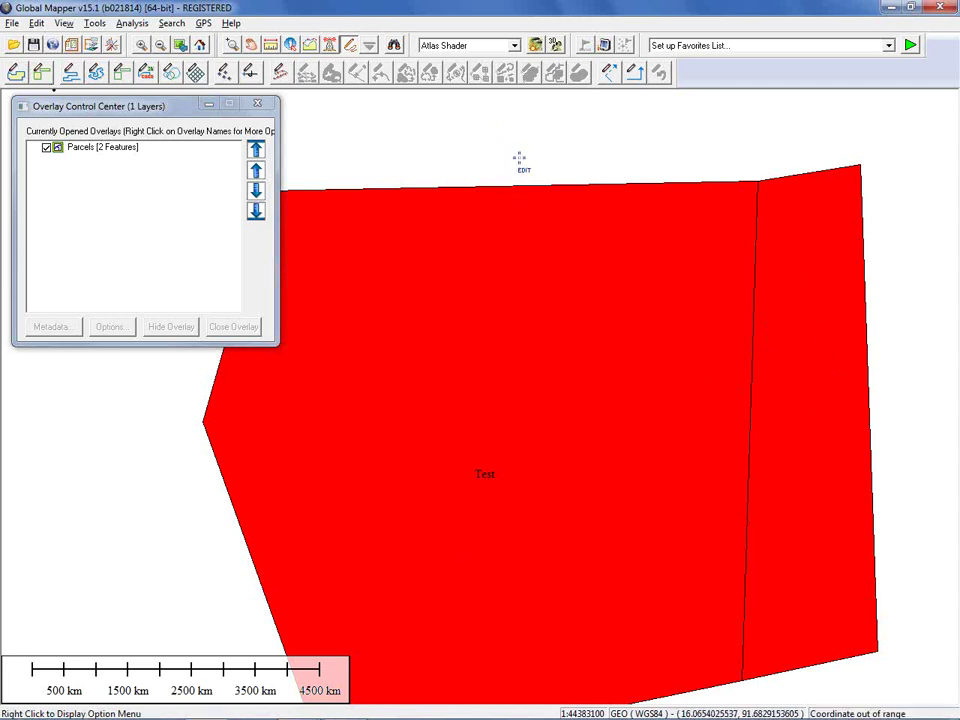
left_click(523, 207)
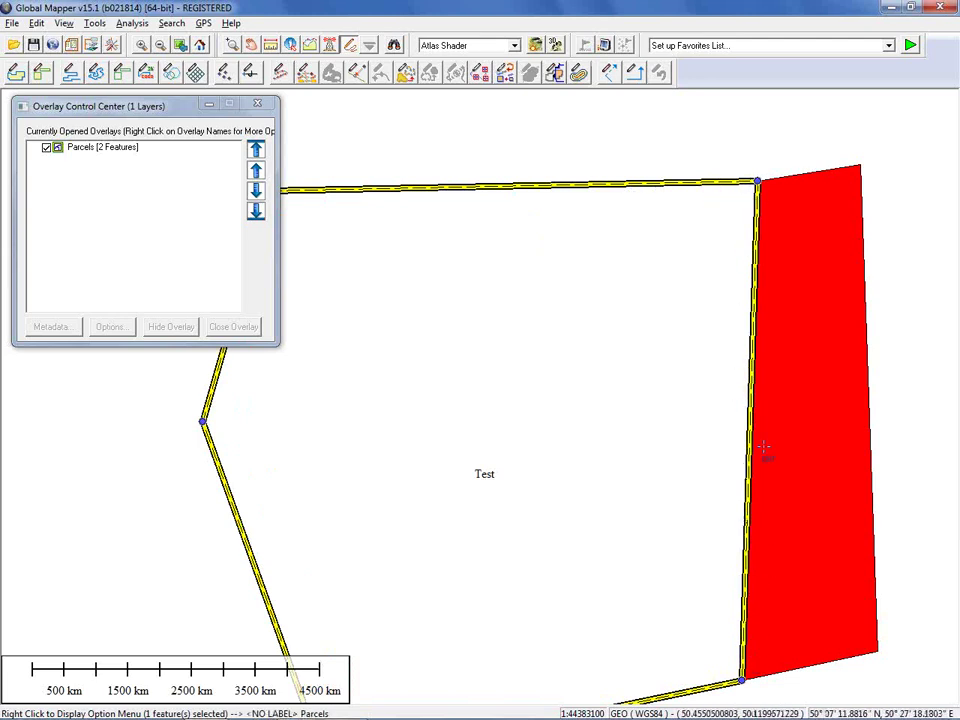
Review the Test parcel's Vertex Editing, Attribute/Style and Analysis options, then deselect it
right_click(681, 345)
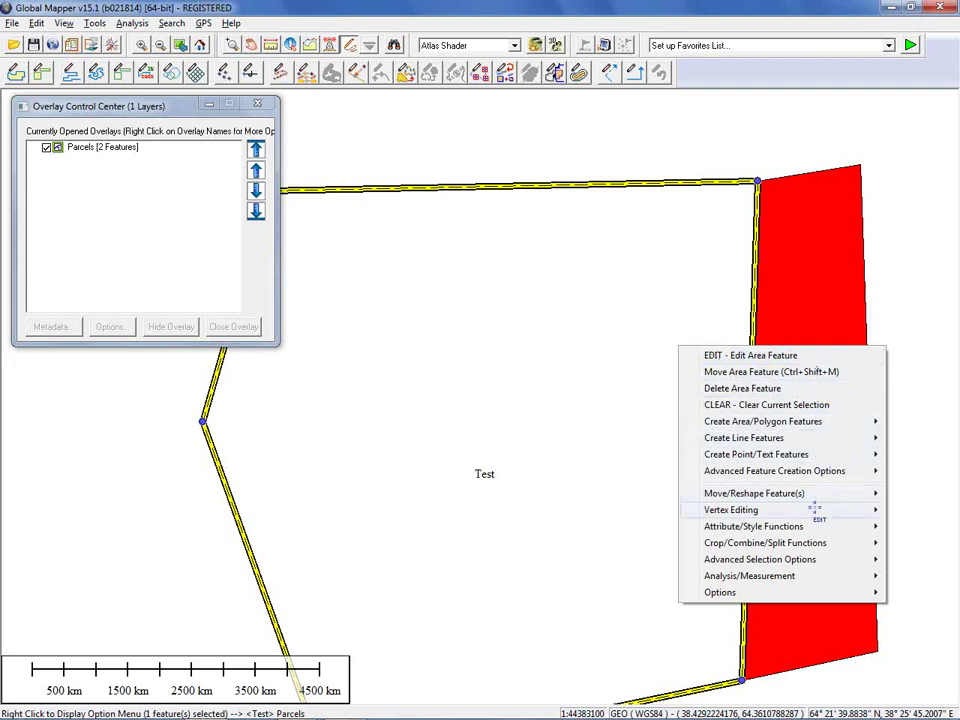
mouse_move(750, 510)
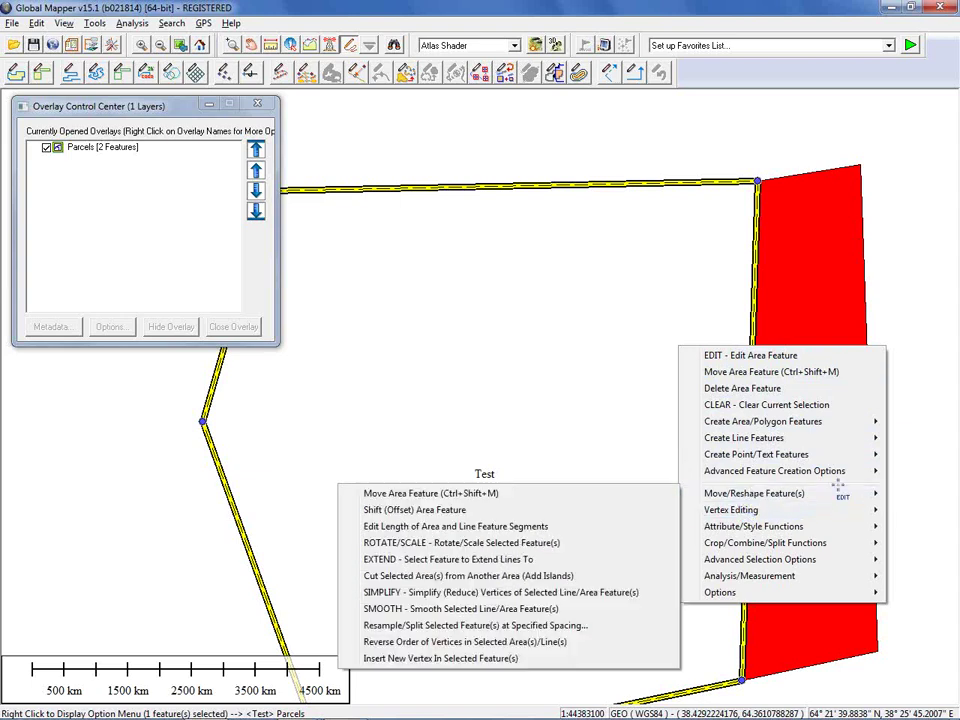
mouse_move(835, 524)
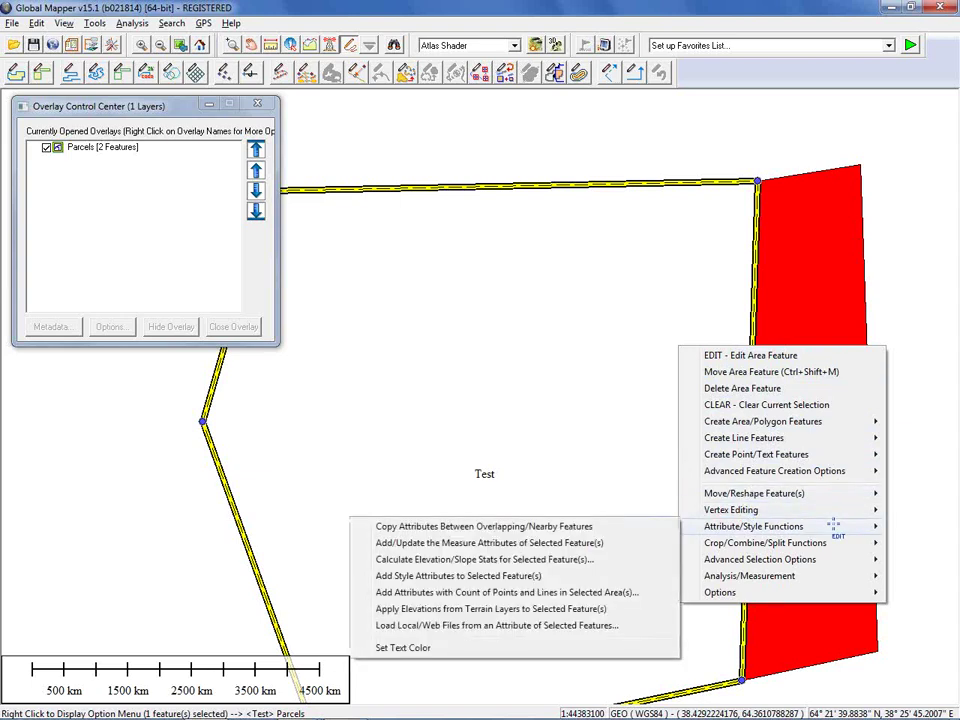
mouse_move(822, 560)
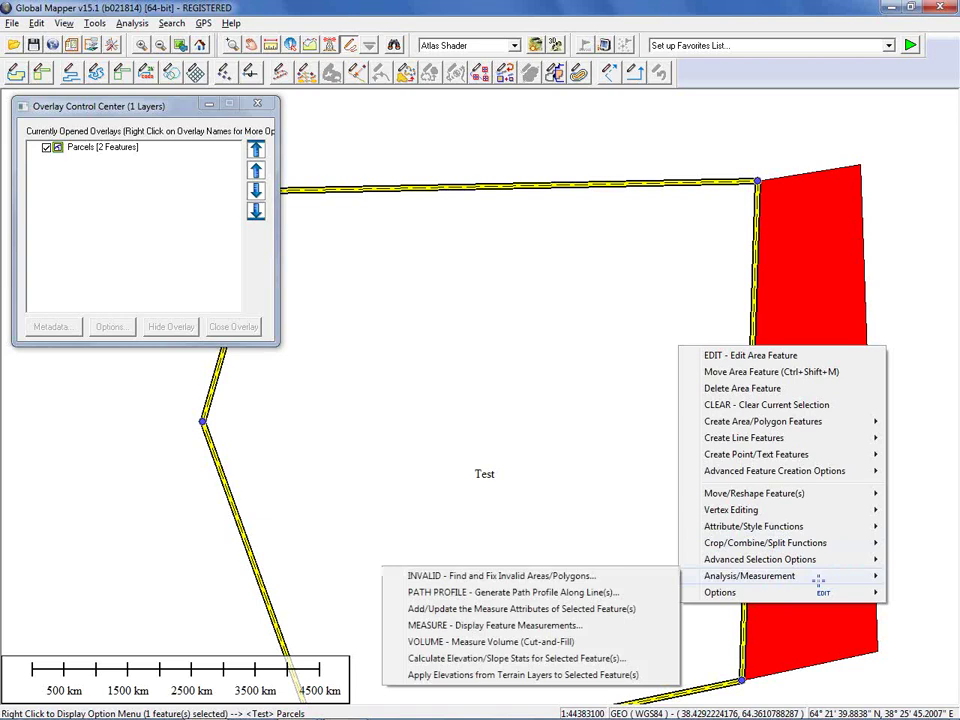
left_click(878, 509)
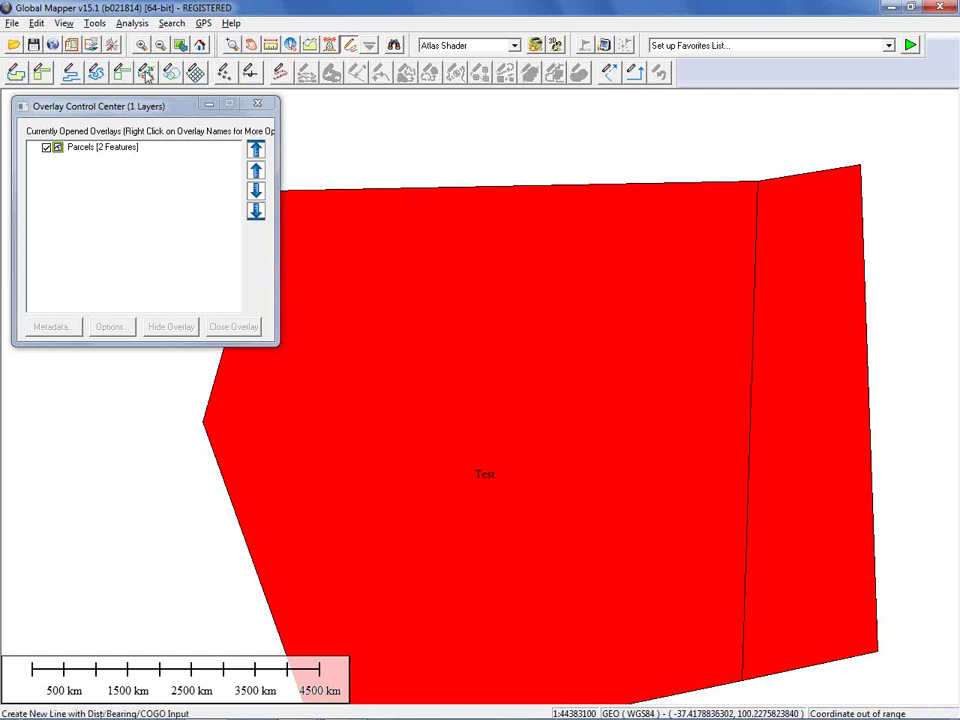
left_click(147, 74)
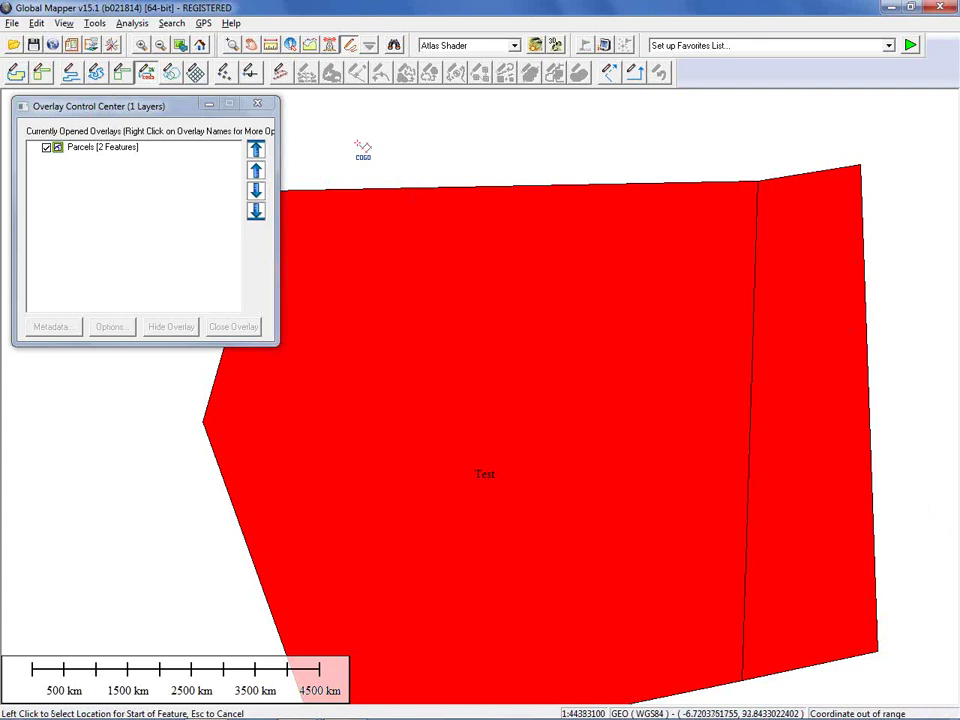
left_click(358, 146)
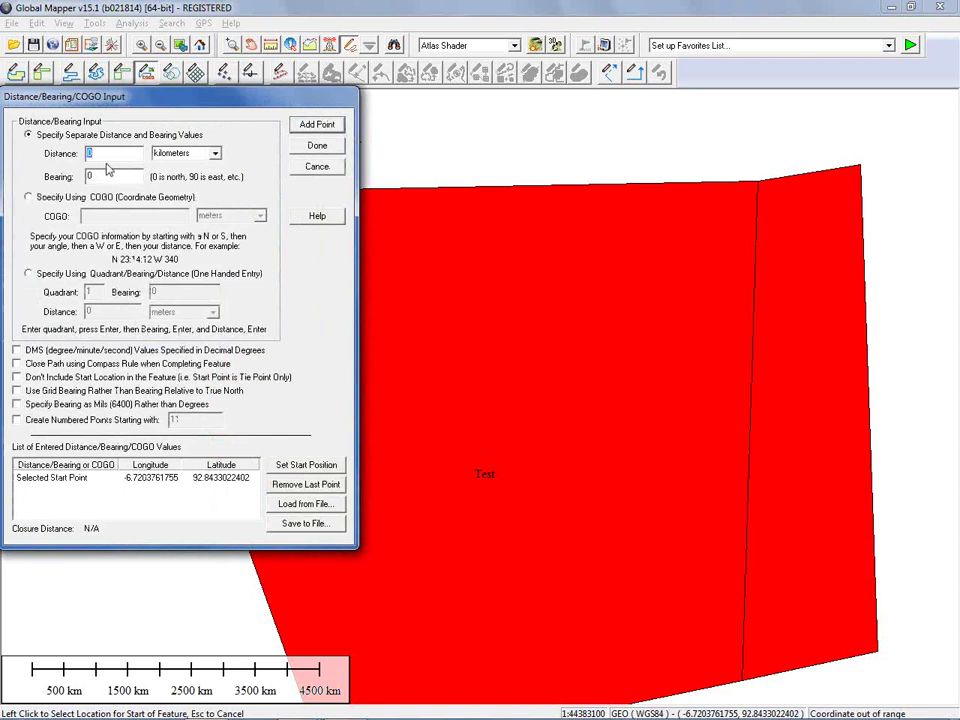
left_click(318, 166)
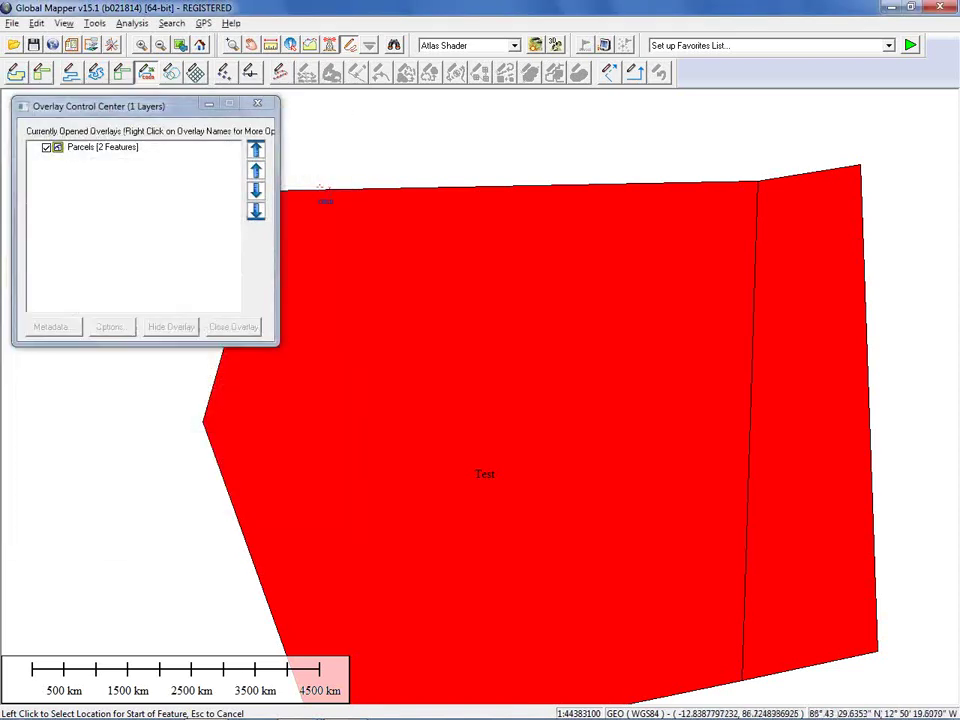
key("Escape")
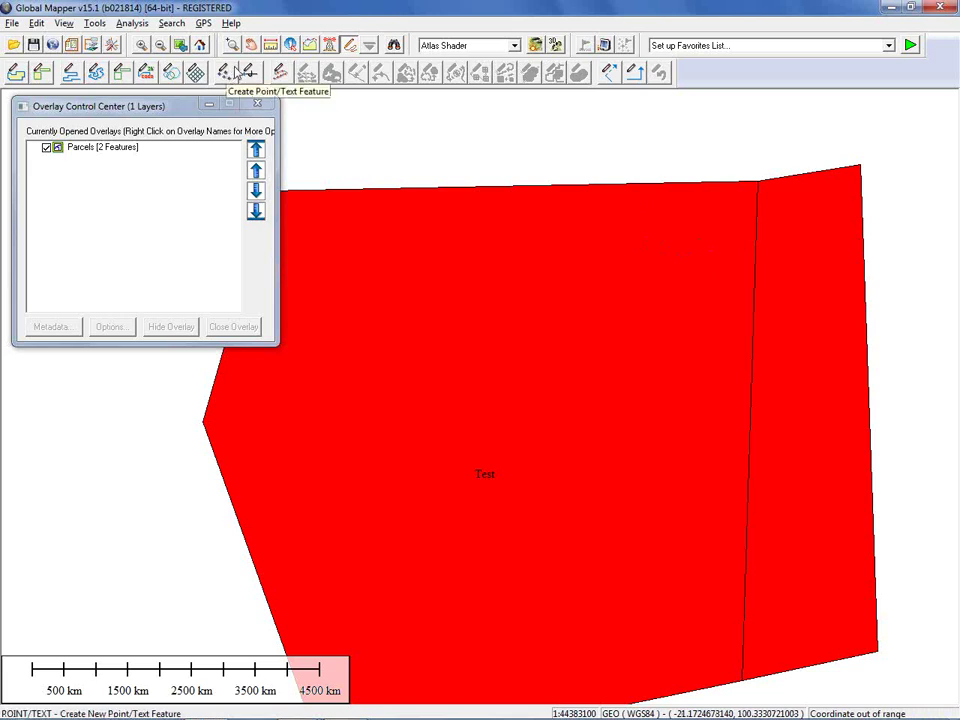
left_click(225, 74)
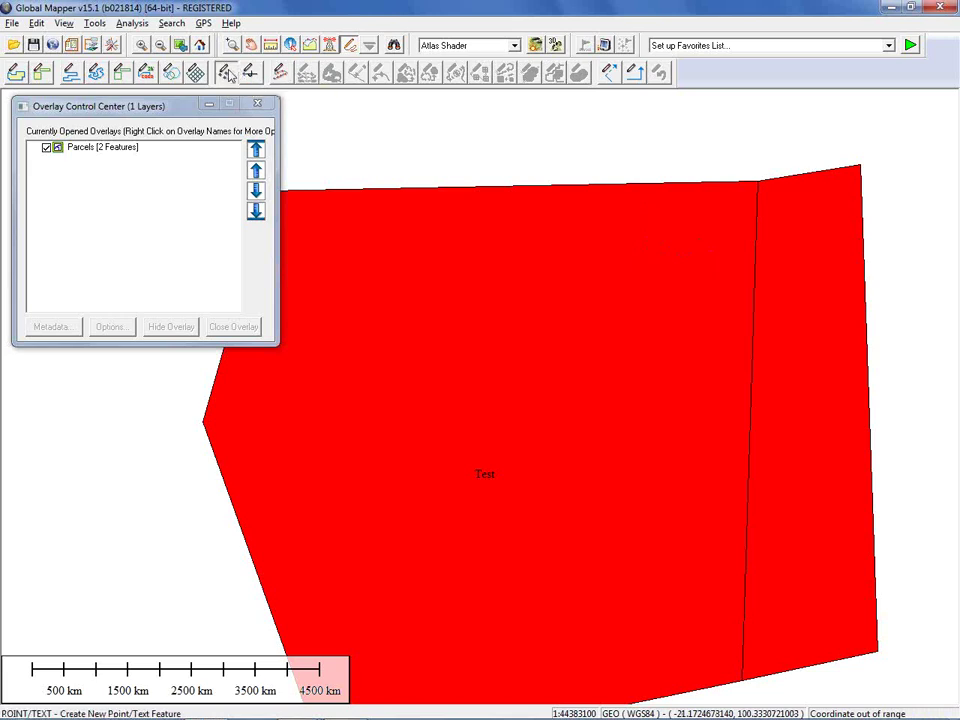
left_click(389, 150)
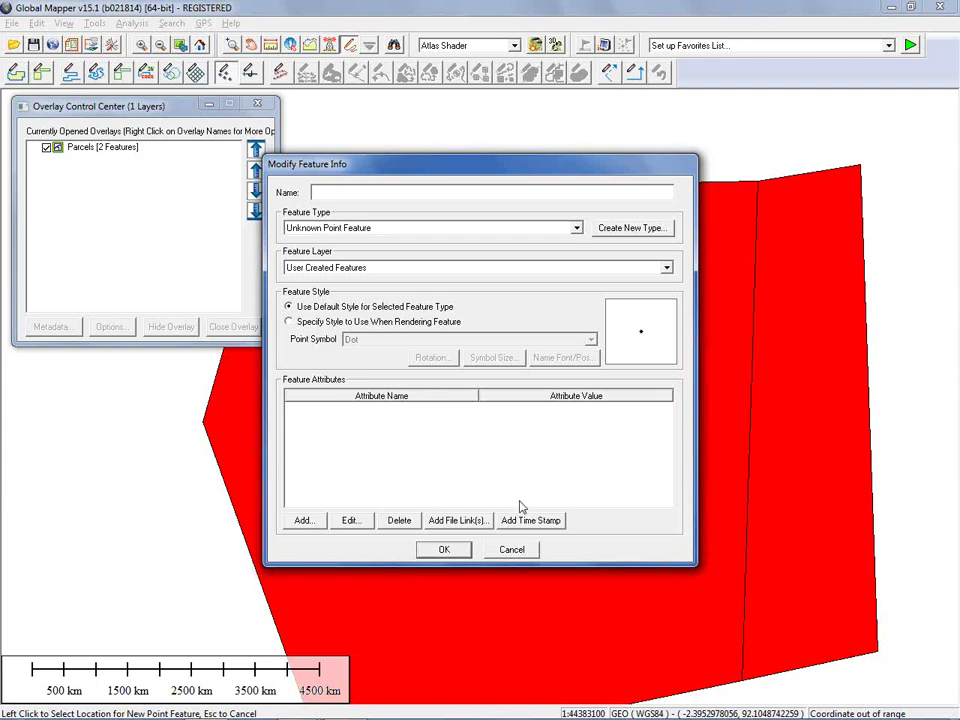
left_click(531, 555)
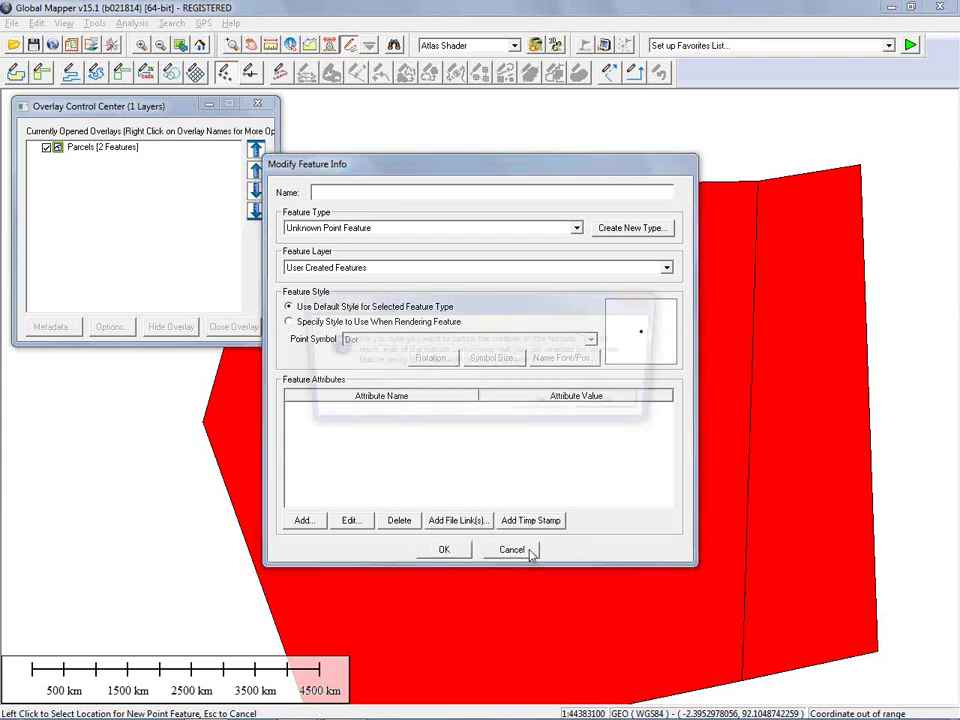
left_click(553, 407)
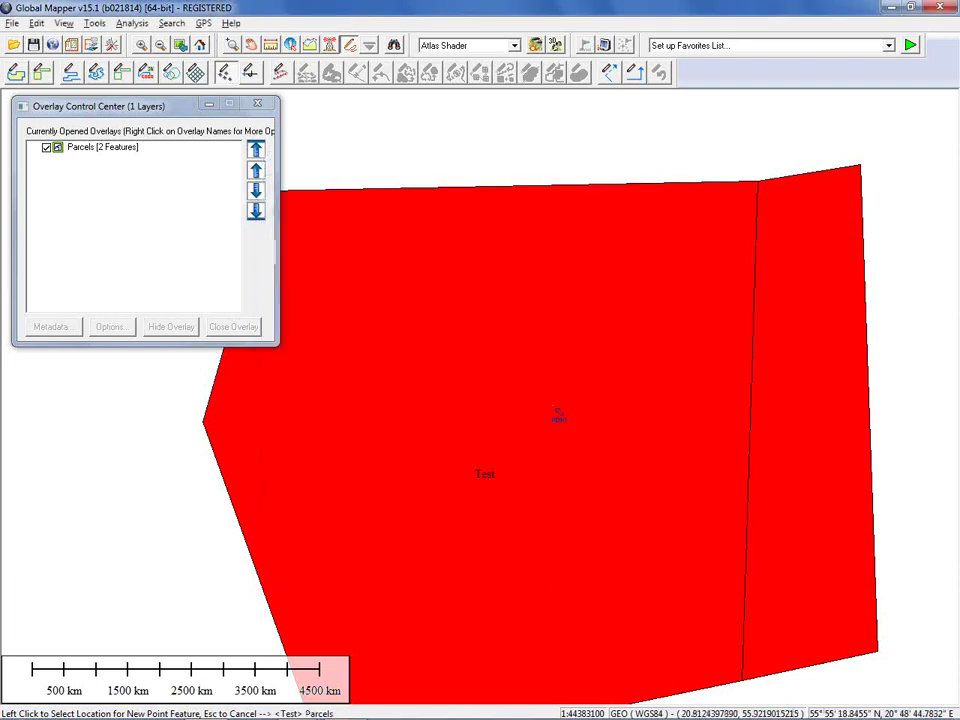
Zoom out, return to the Digitizer/Edit tool and save the workspace
scroll(499, 416, "down", 1)
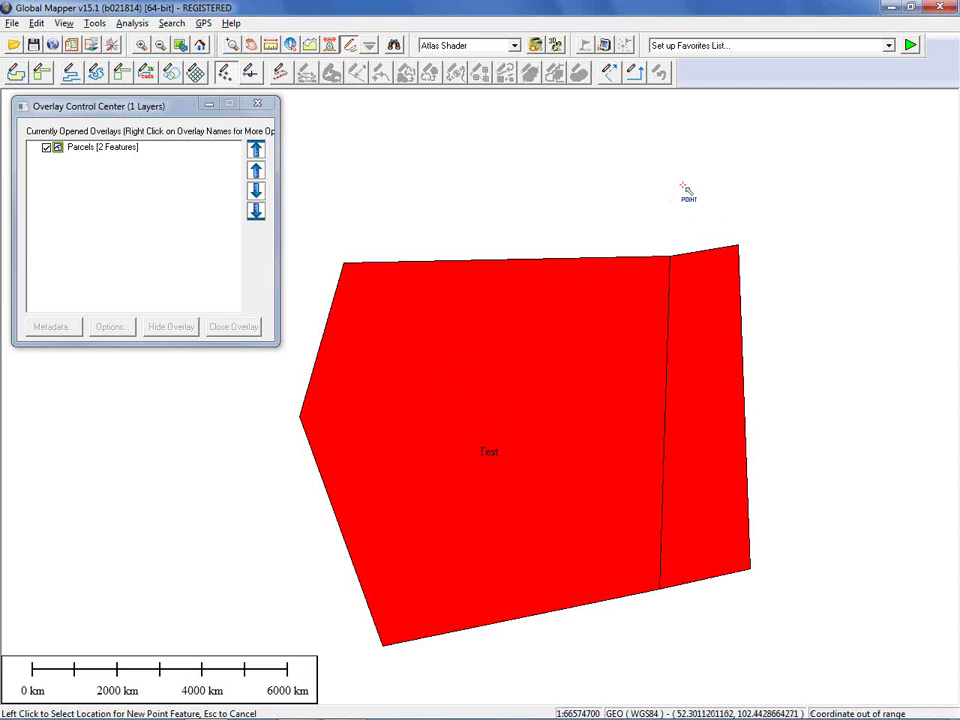
left_click(350, 44)
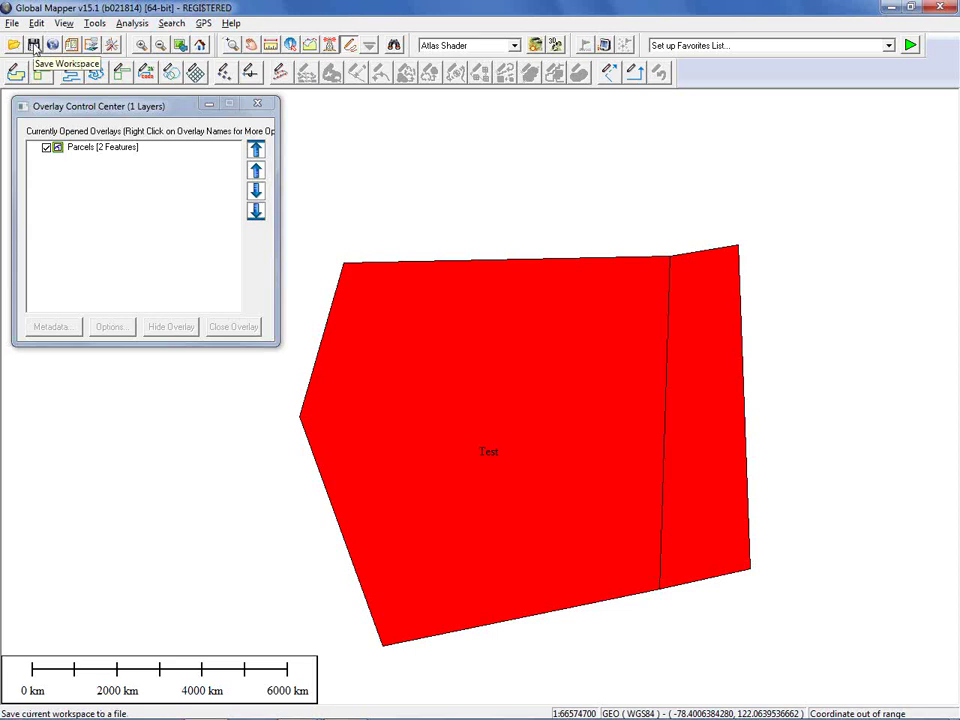
left_click(34, 46)
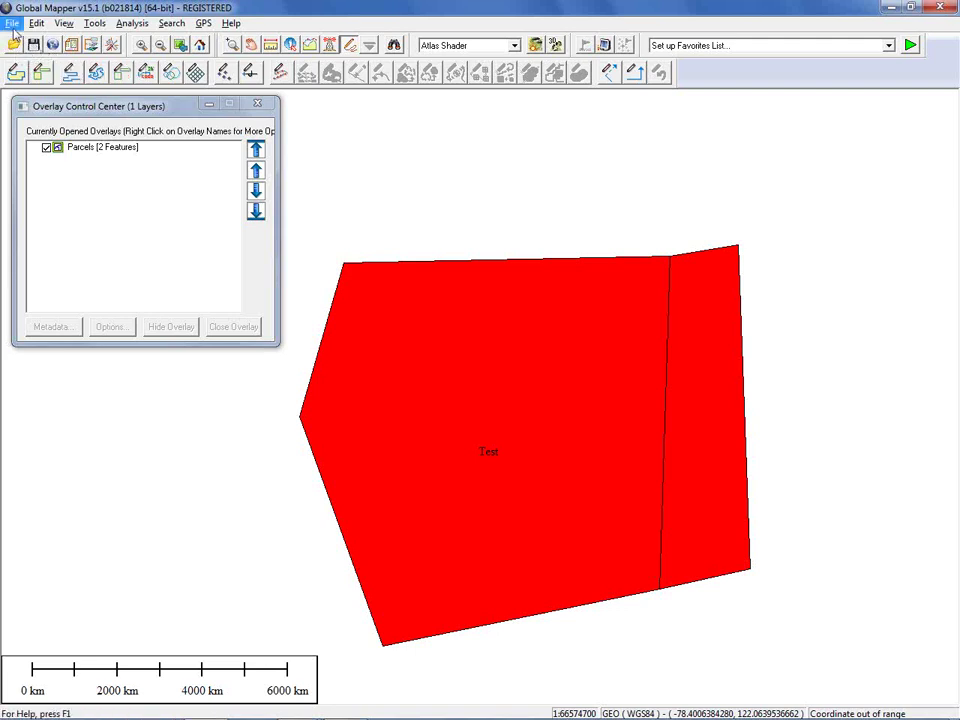
Show the File > Export submenu listing PDF, 3D PDF, Raster/Image, Vector and Web formats
left_click(12, 23)
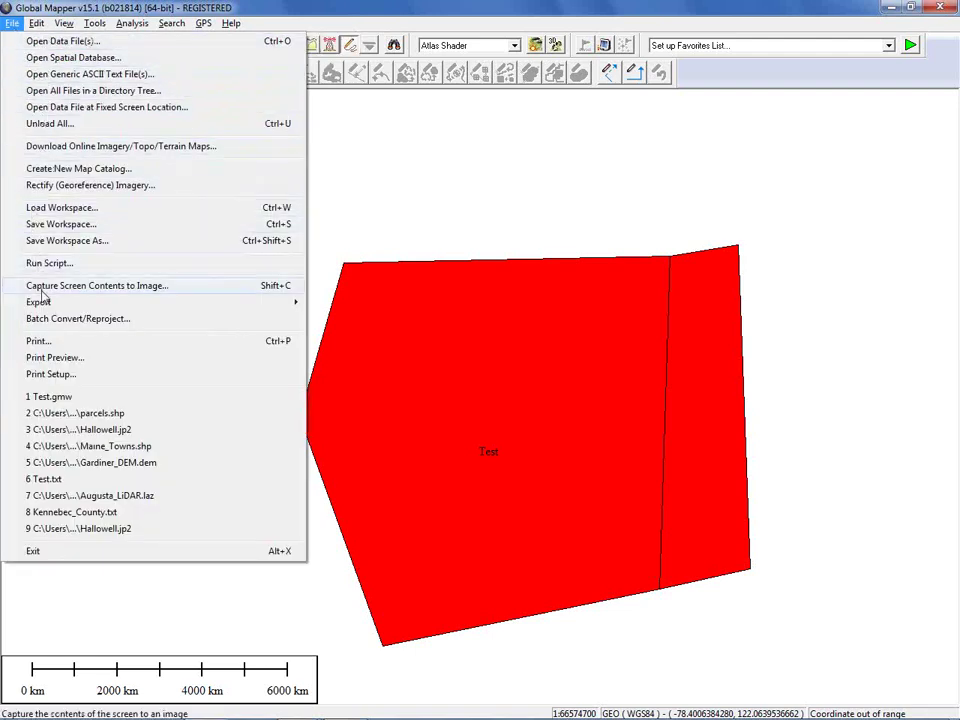
mouse_move(42, 308)
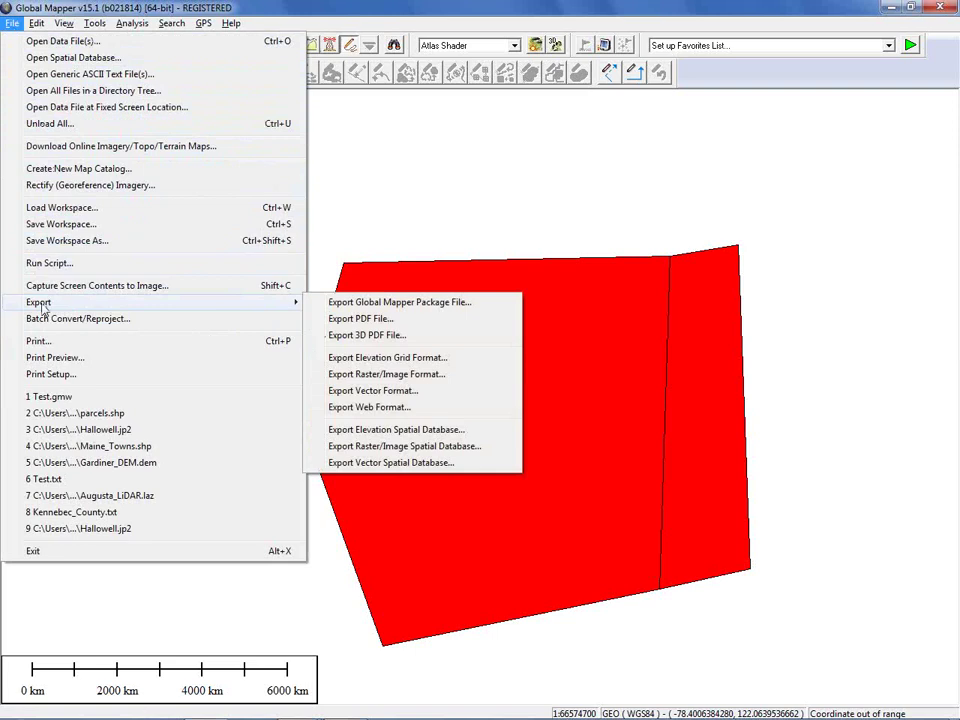
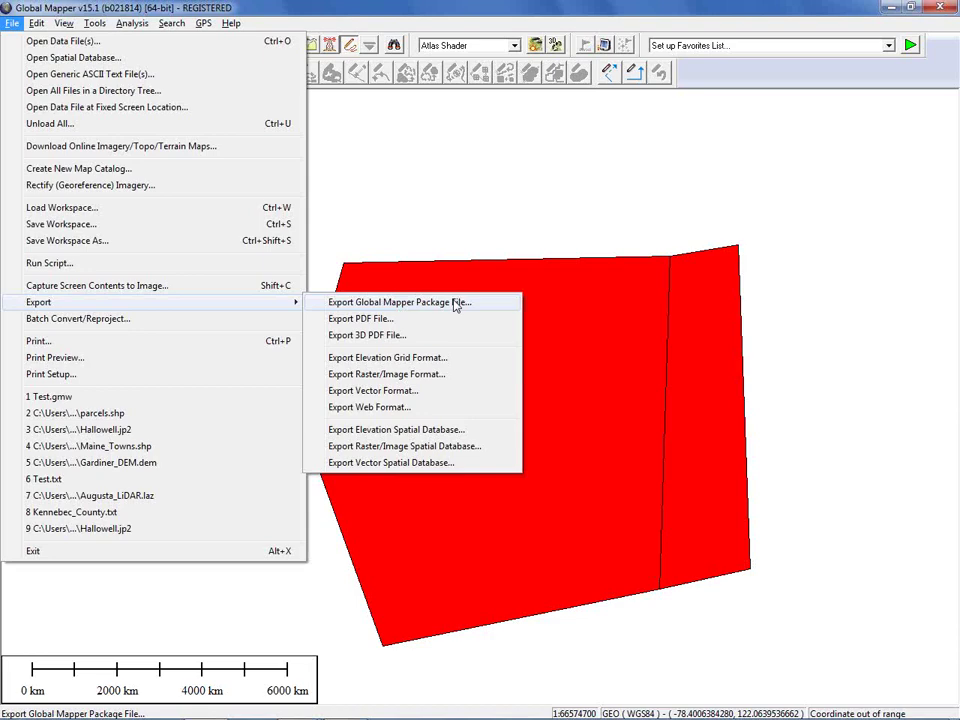
Open the Package Export Options for the loaded parcel data
left_click(455, 303)
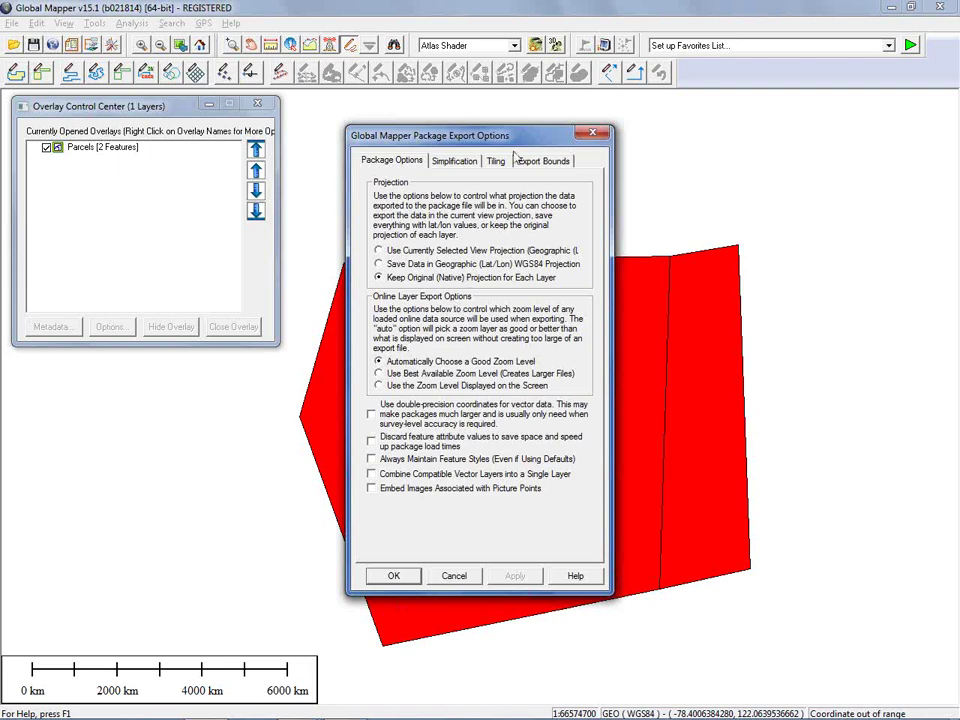
Review the Export Bounds, Tiling and Package Options tabs, then cancel the package export
left_click(547, 165)
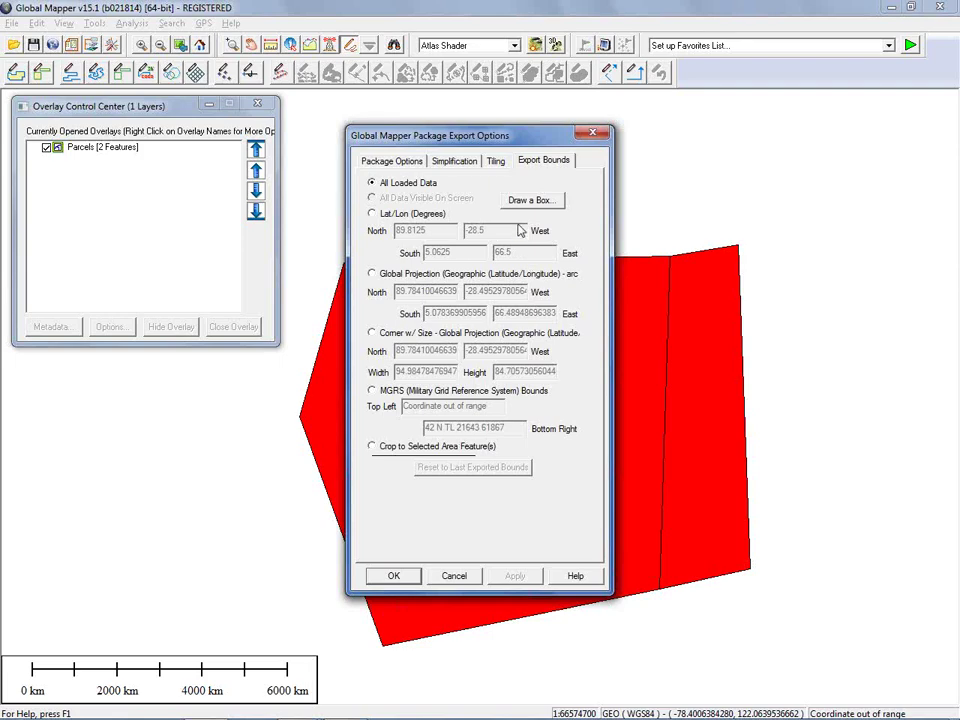
left_click(499, 162)
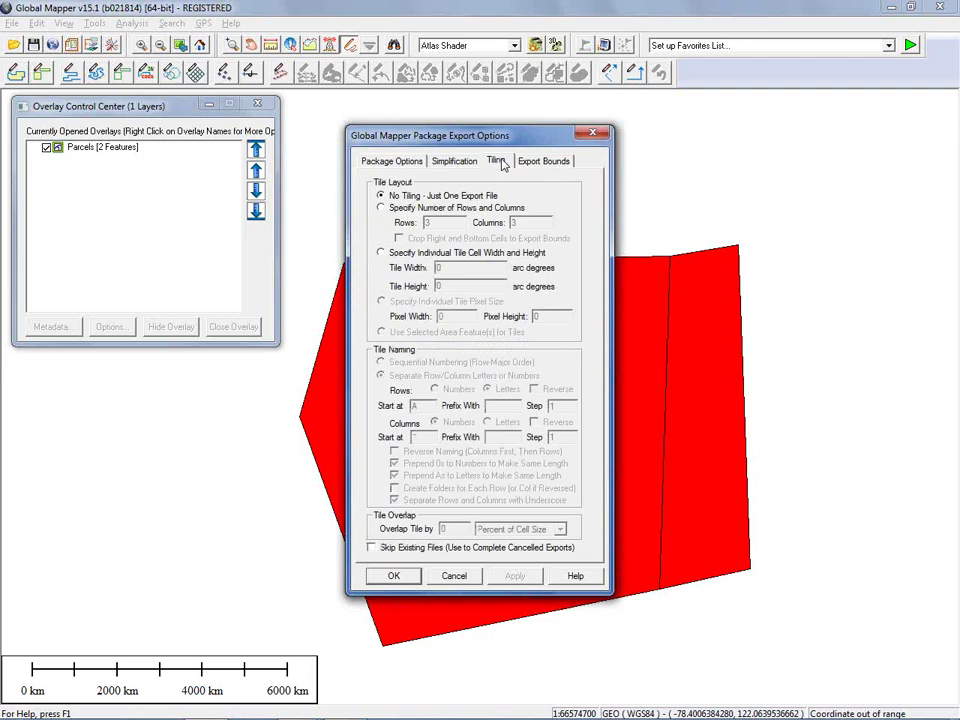
left_click(412, 166)
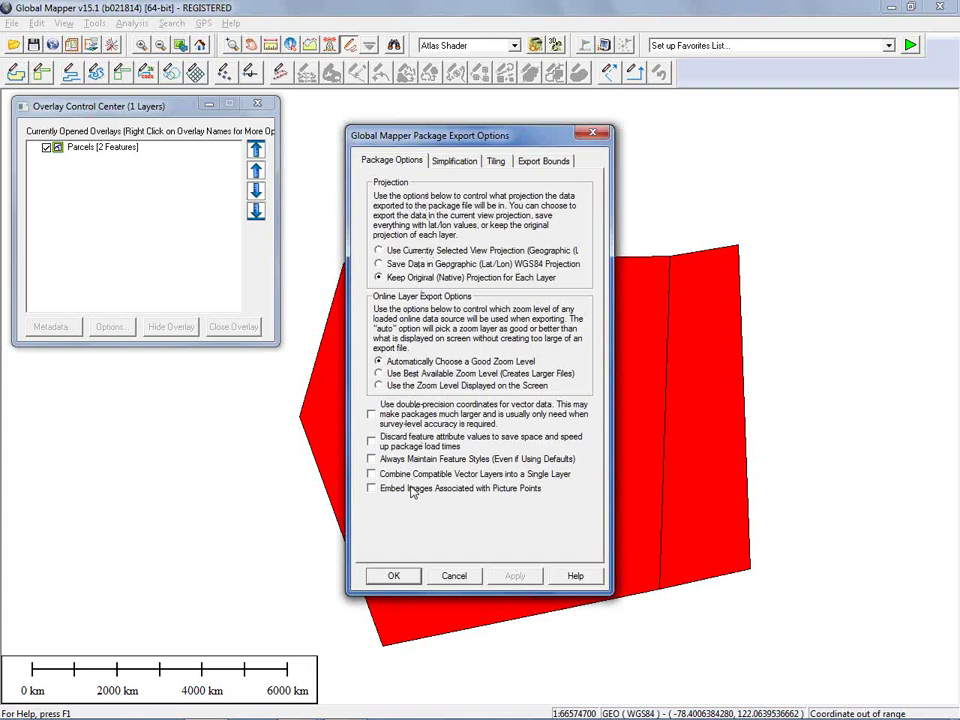
left_click(454, 576)
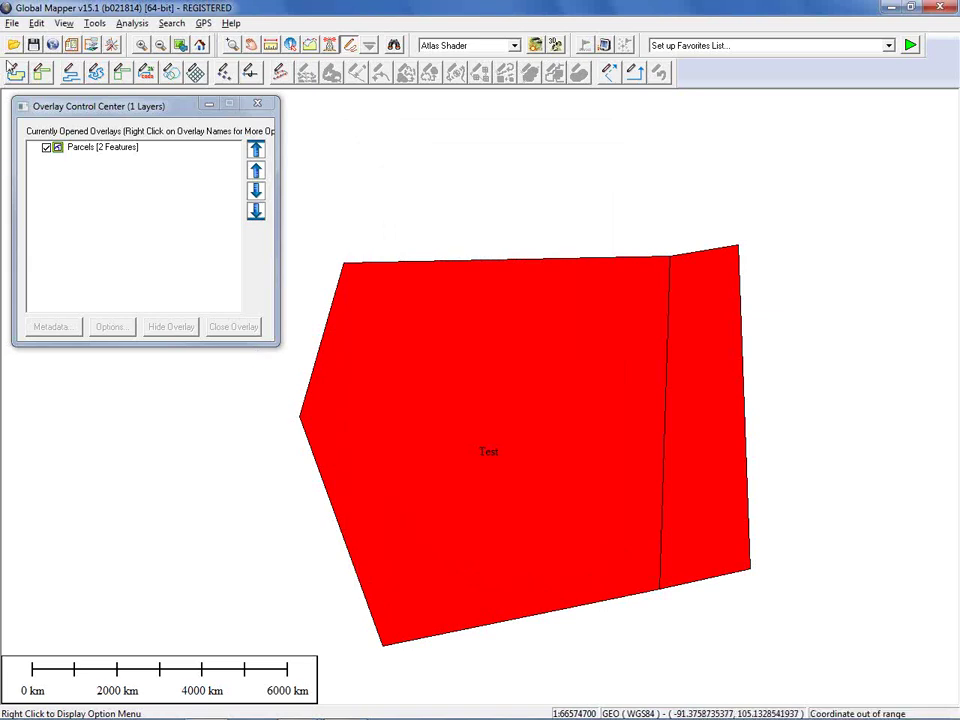
Start a vector export from File > Export, bringing up the format choice set to CSV
left_click(12, 24)
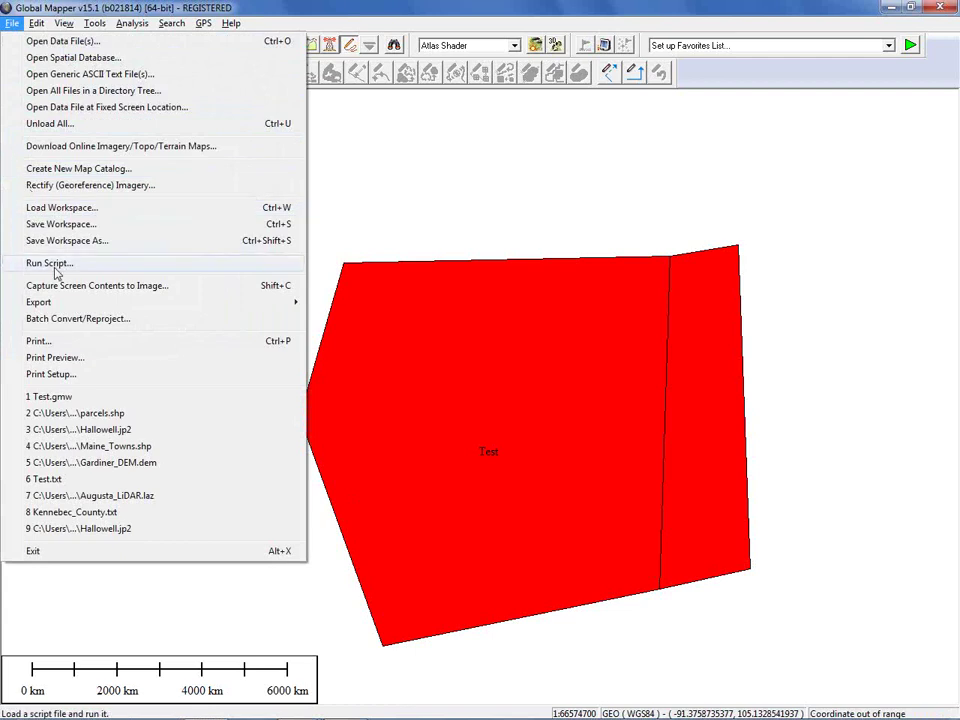
mouse_move(55, 306)
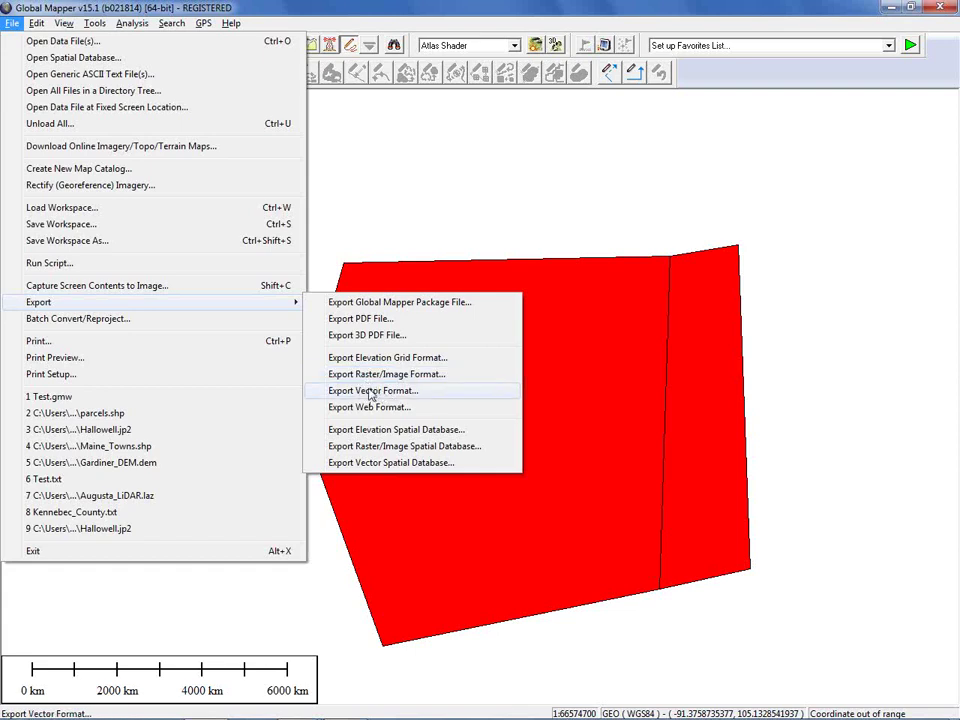
left_click(372, 390)
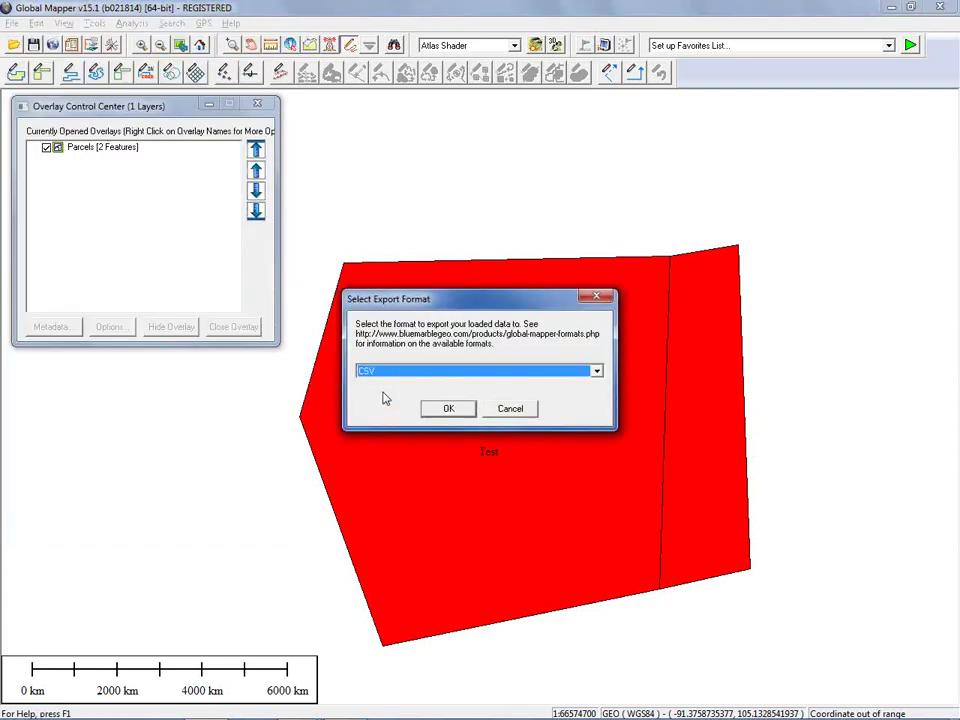
Select Shapefile as the vector export format and confirm it to reach its options
left_click_drag(415, 257, 415, 214)
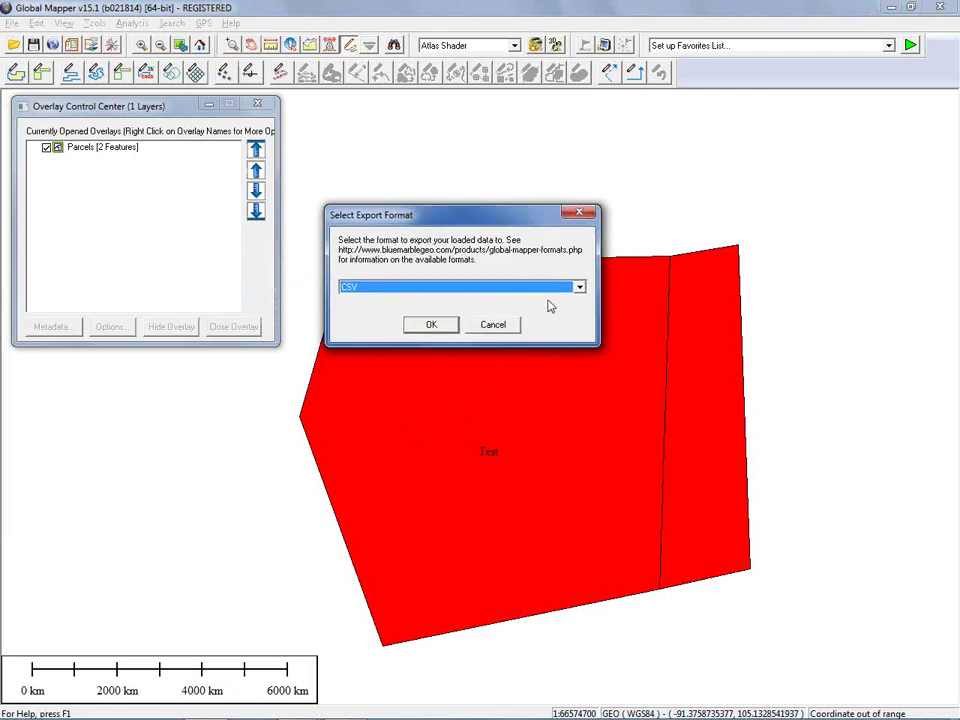
left_click(579, 287)
left_click_drag(587, 332, 583, 406)
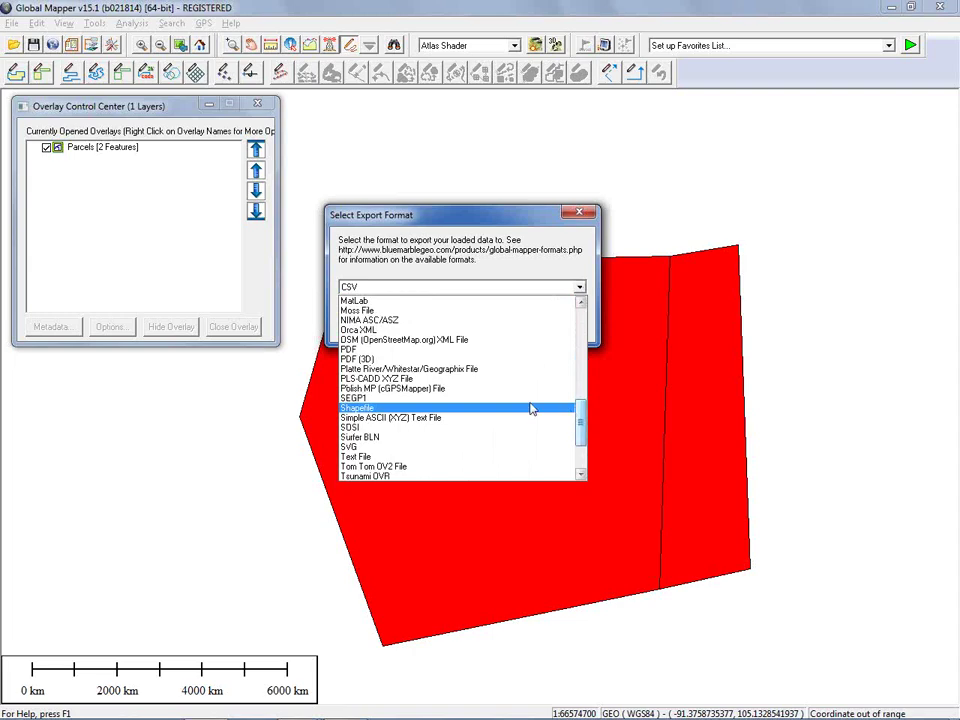
left_click(456, 408)
left_click(432, 325)
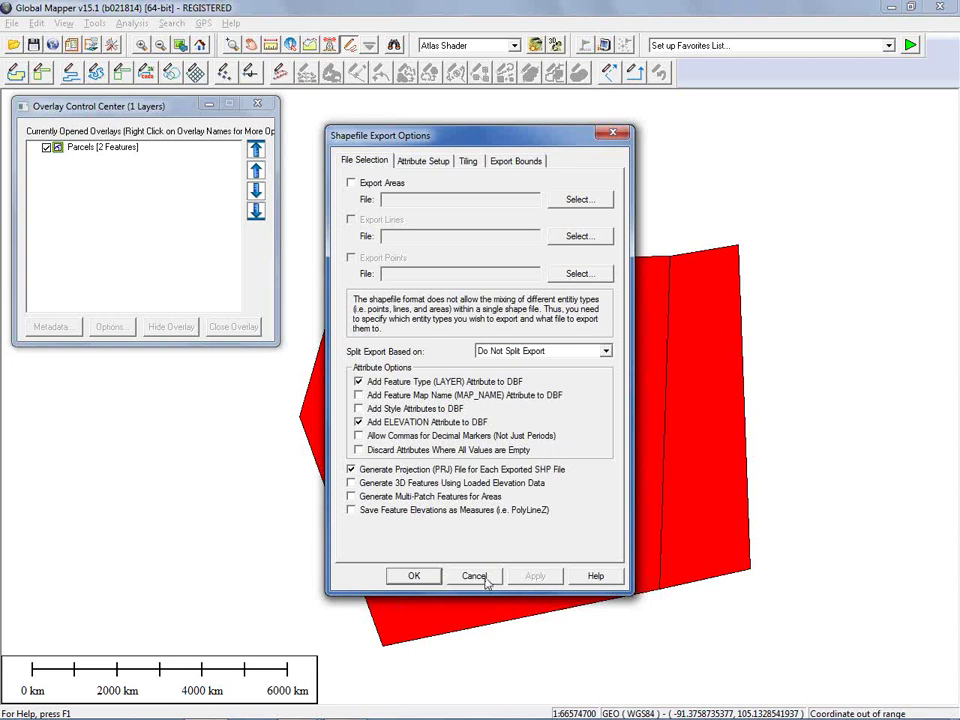
Cancel the Shapefile Export Options without exporting
left_click(478, 577)
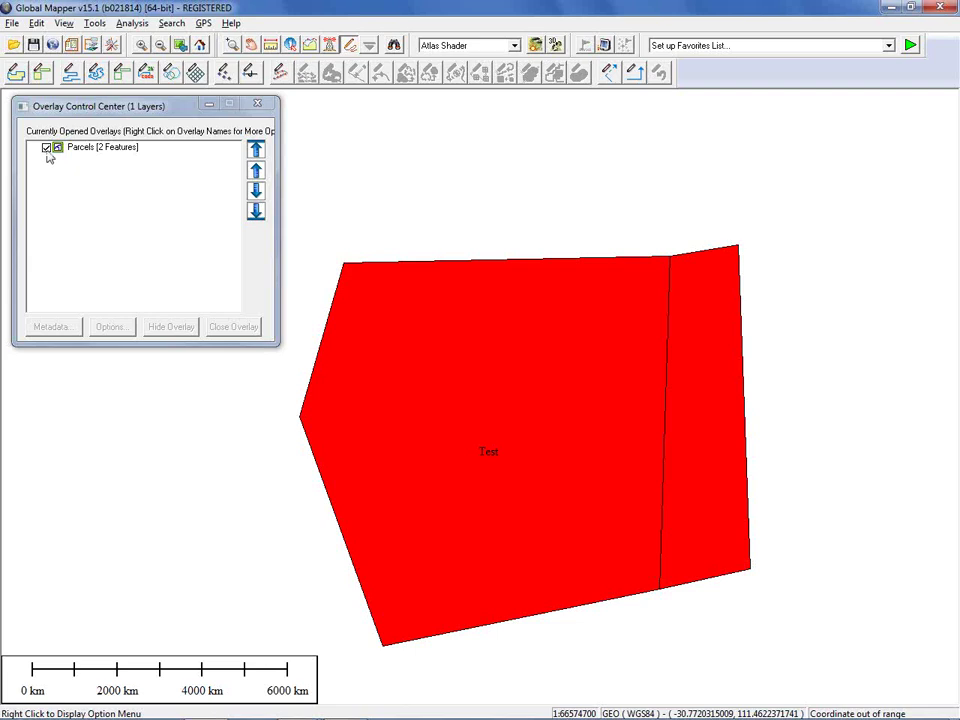
Toggle the Parcels layer off and back on, then bring up the File menu
left_click(46, 148)
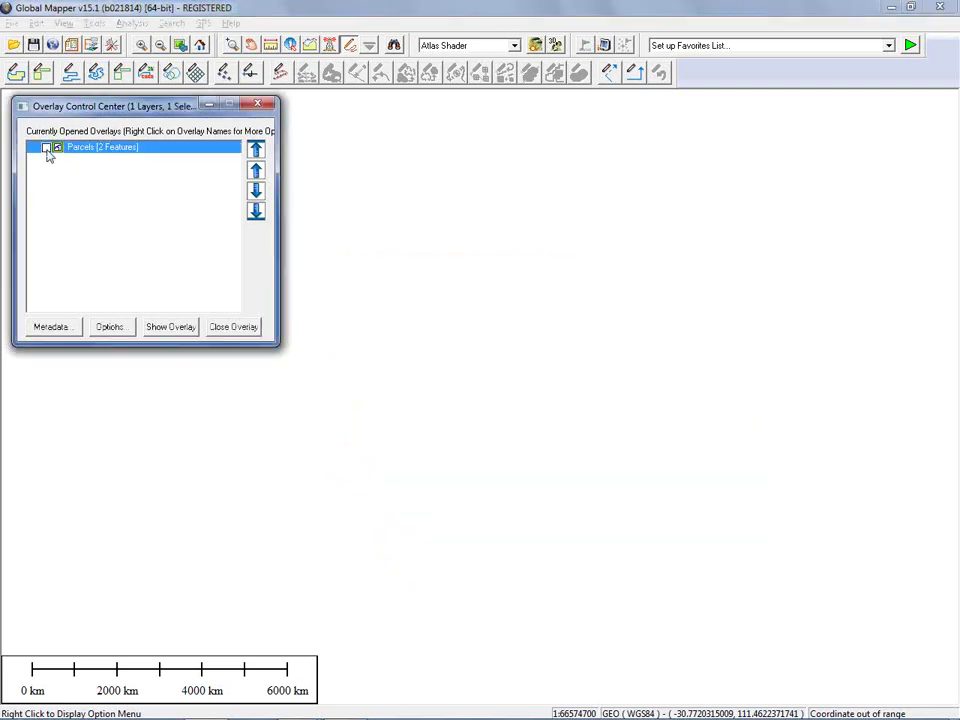
left_click(46, 148)
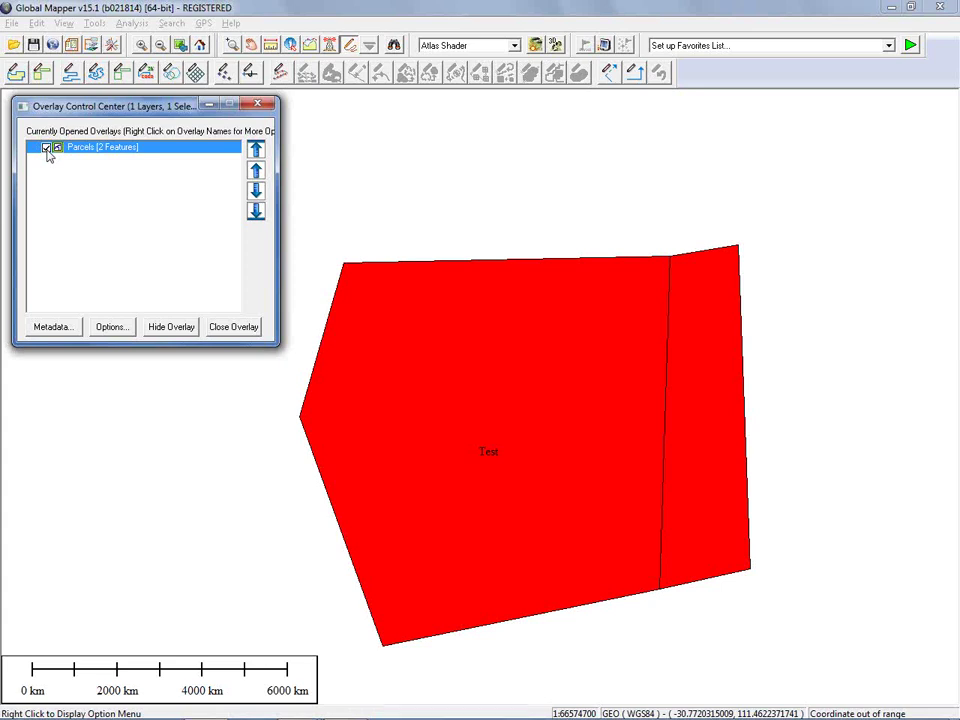
left_click(12, 23)
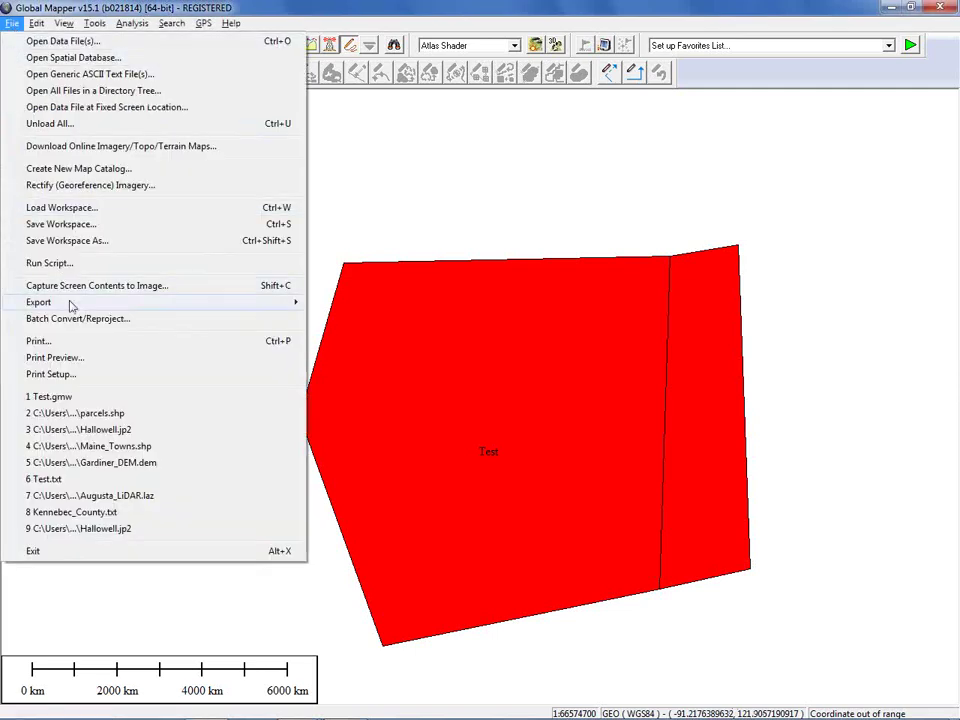
Bring up the File > Export submenu showing Export PDF File
mouse_move(71, 304)
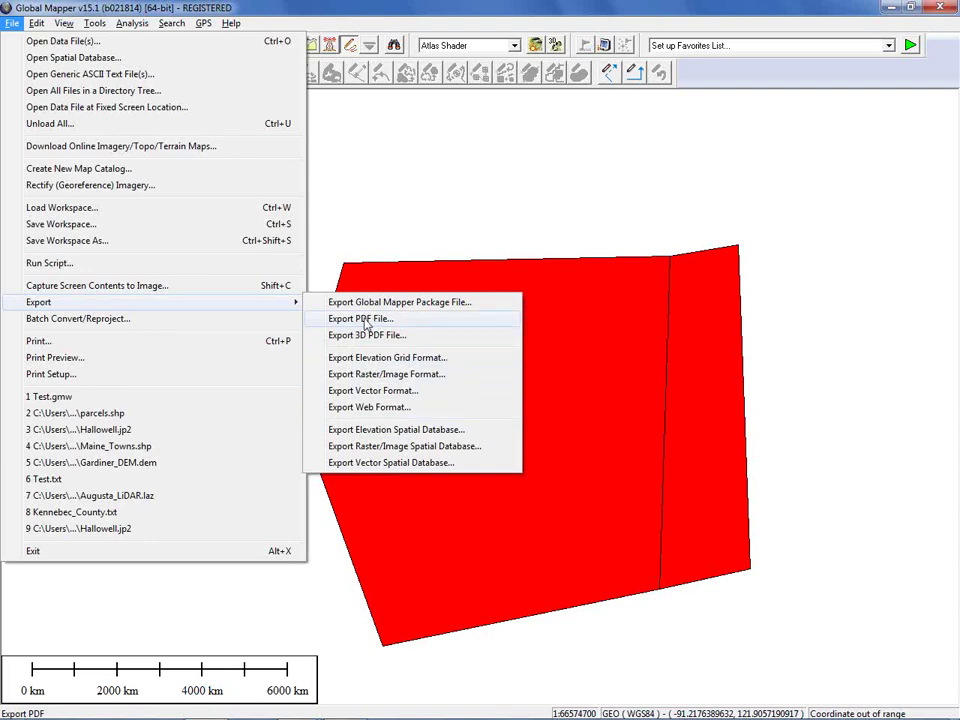
Open the PDF Export Options, look them over, and cancel without exporting
left_click(376, 320)
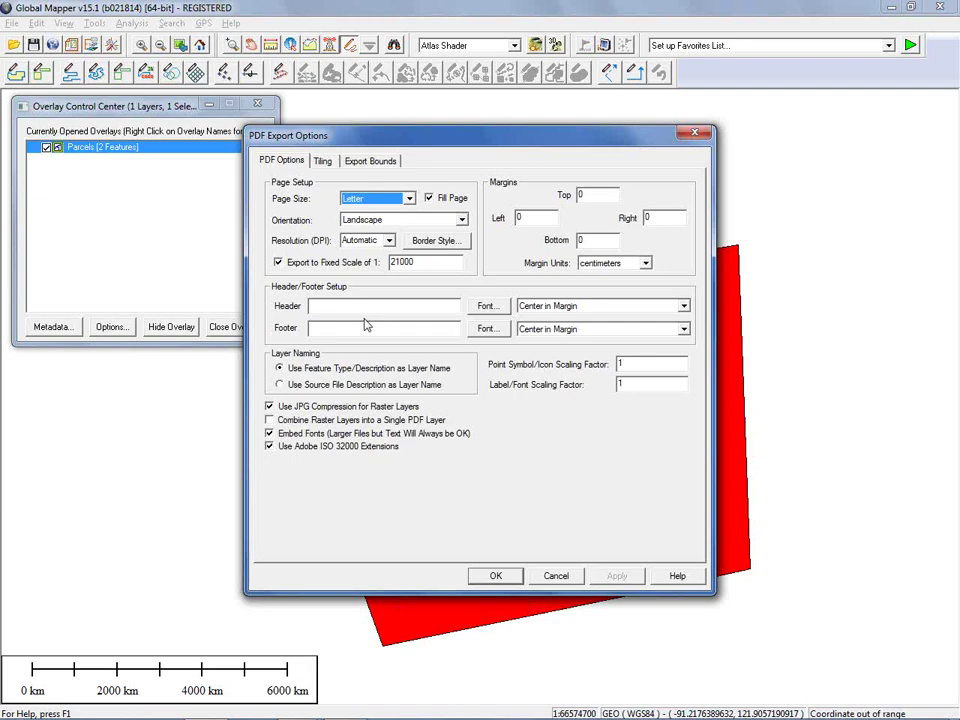
left_click(556, 576)
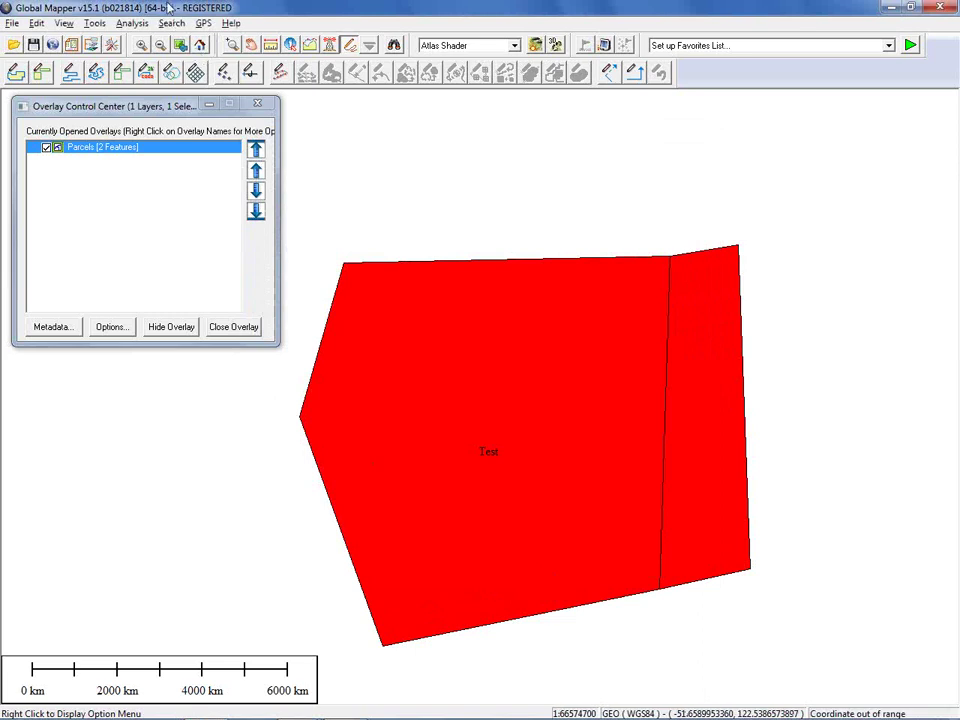
left_click(12, 23)
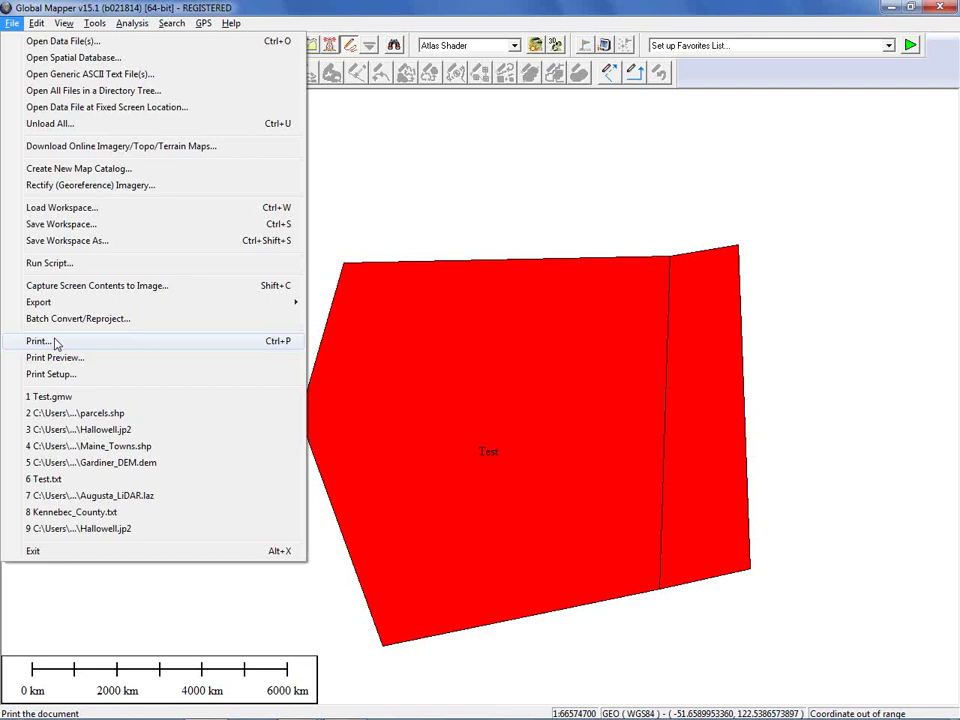
left_click(352, 8)
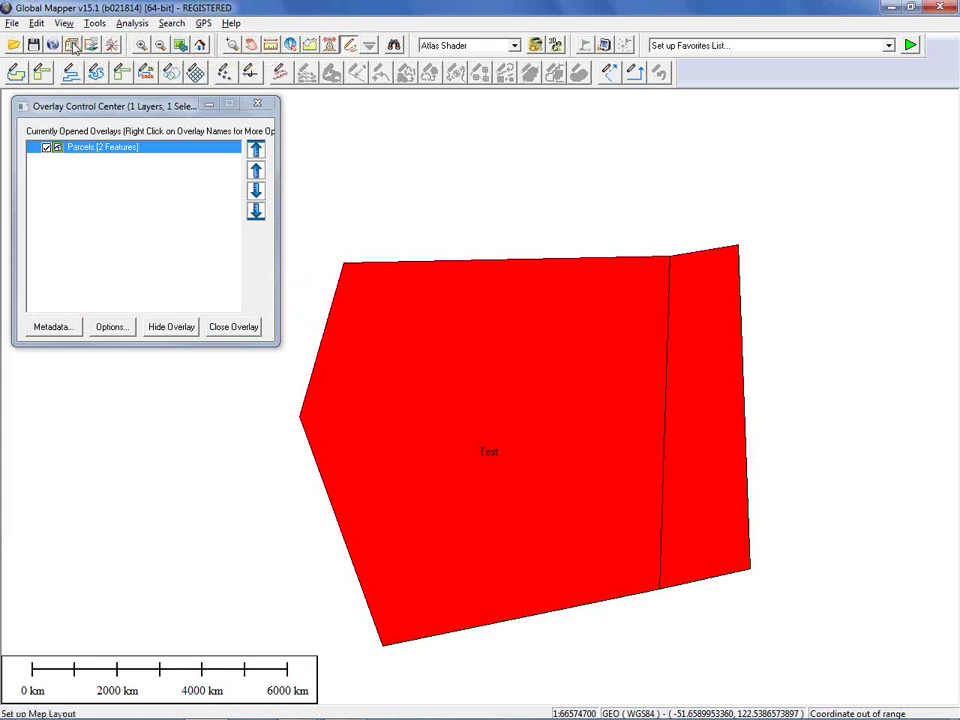
left_click(74, 46)
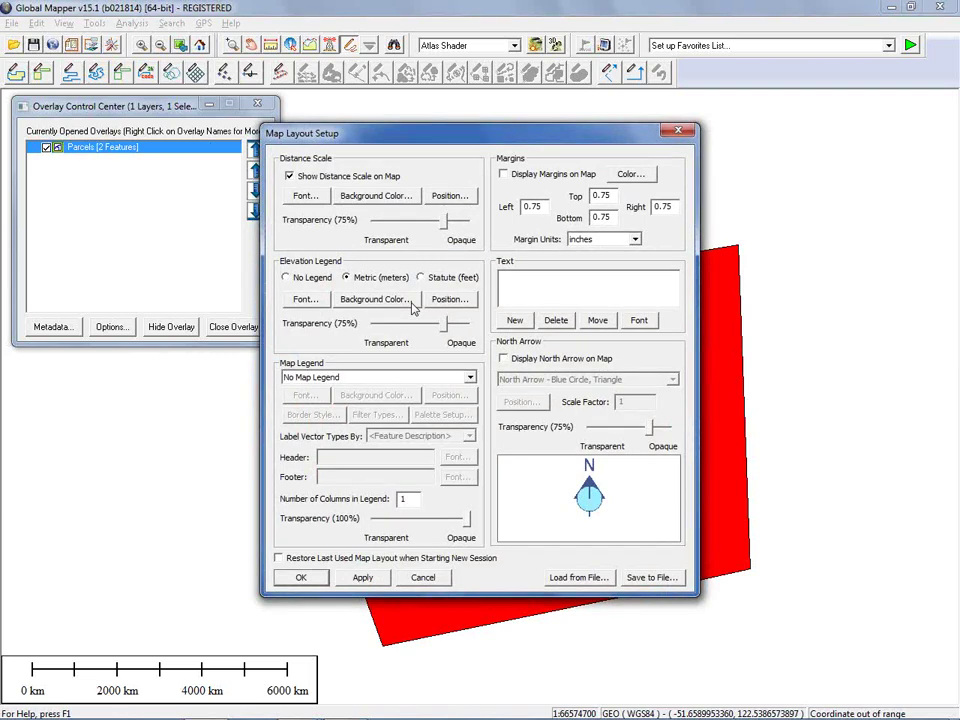
left_click(422, 578)
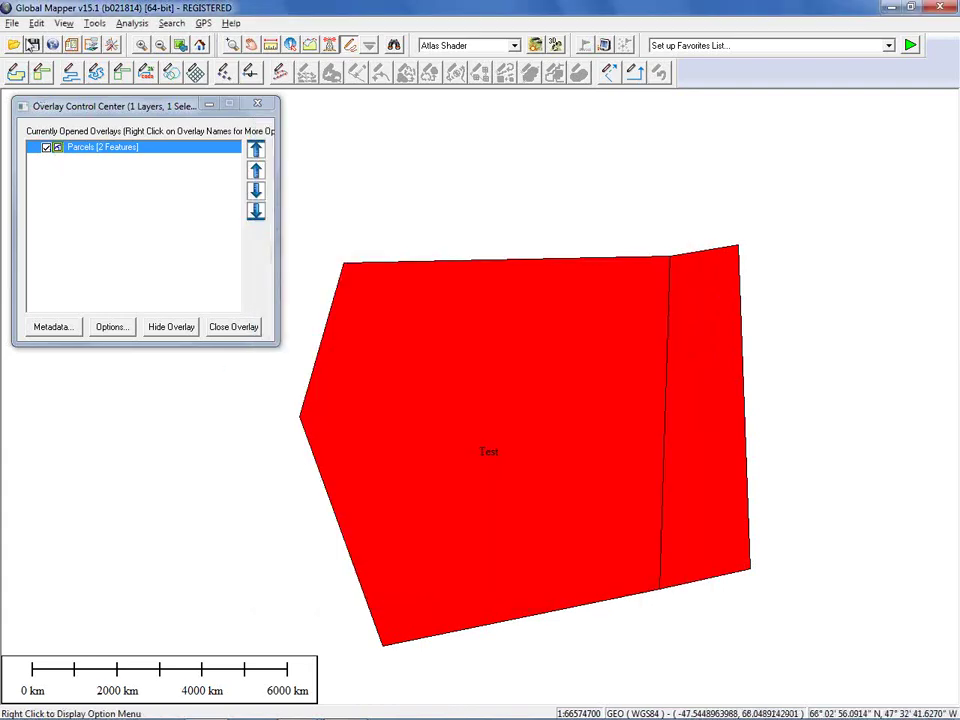
left_click(16, 24)
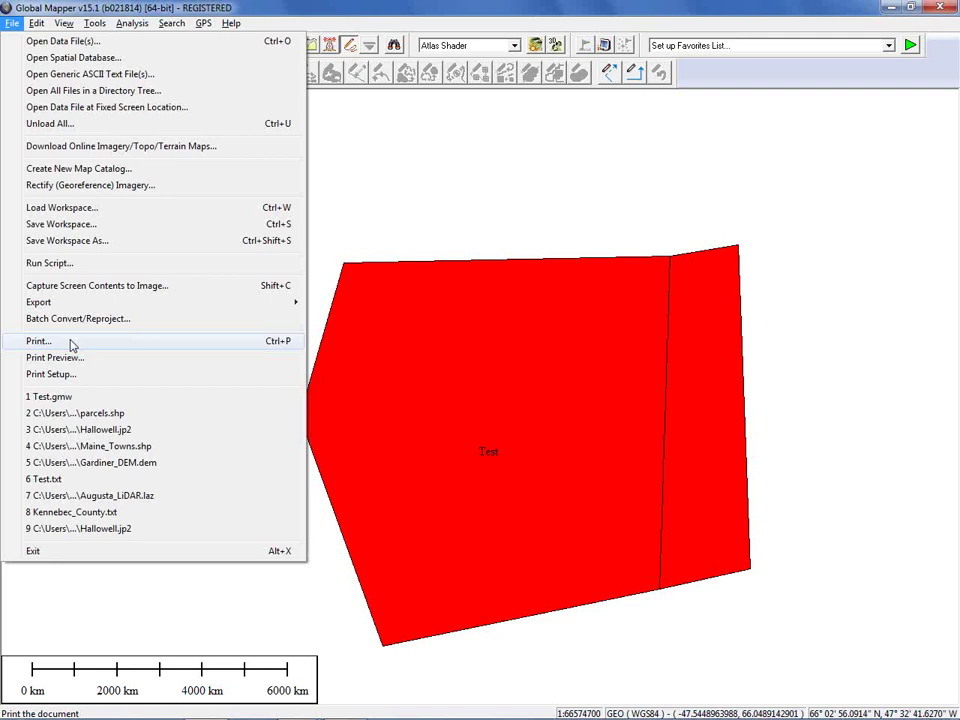
Close the File menu and switch to the Webinar.pptx Agenda slide show
left_click(72, 345)
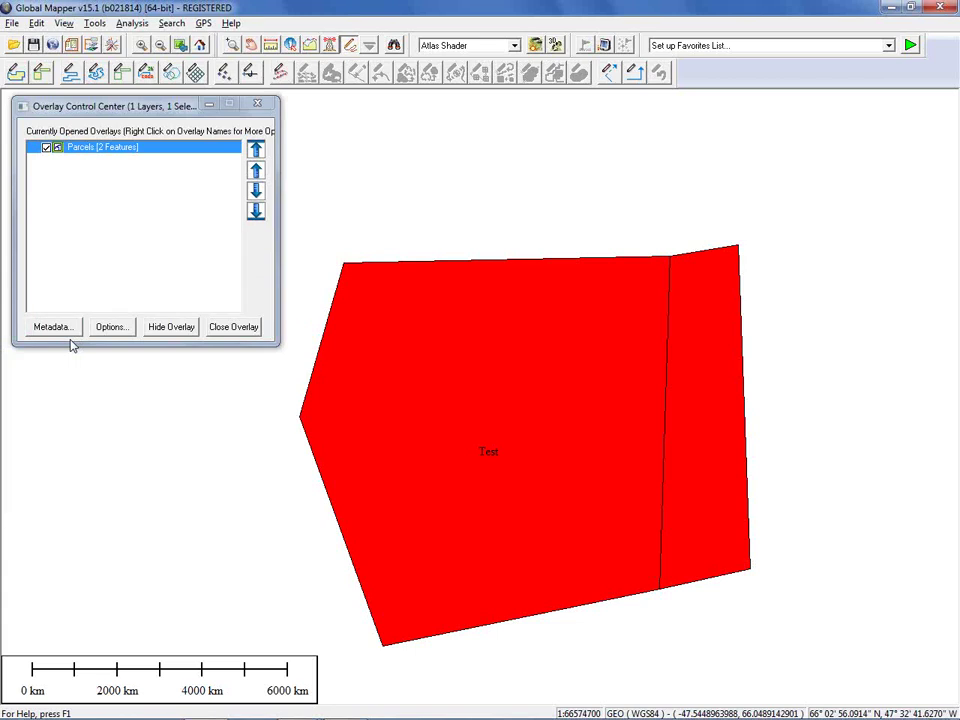
key("alt+Tab")
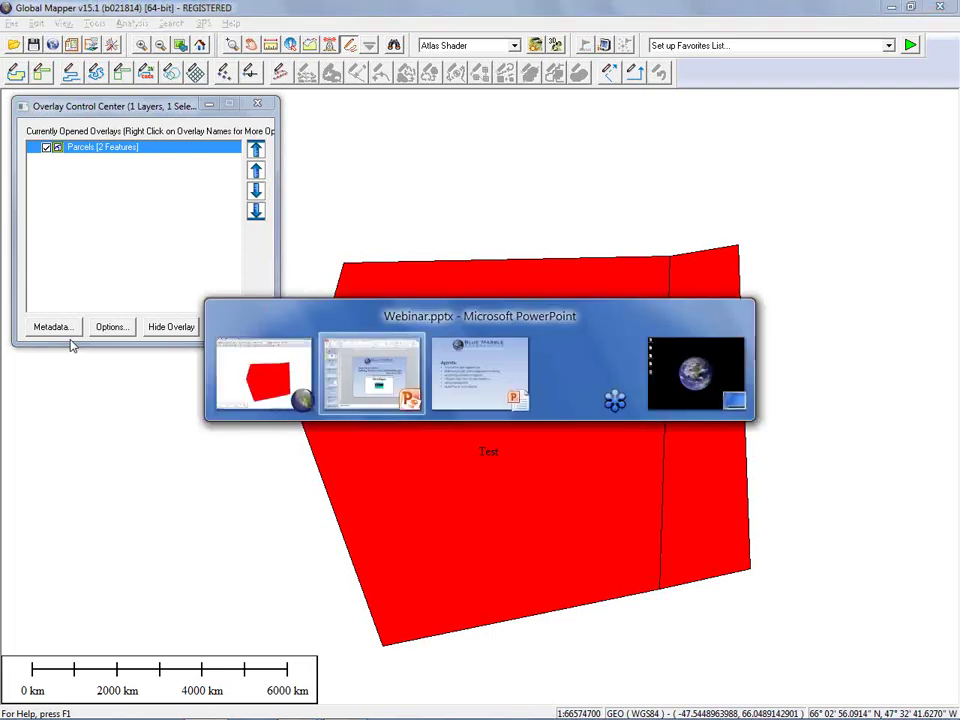
key("alt+Tab")
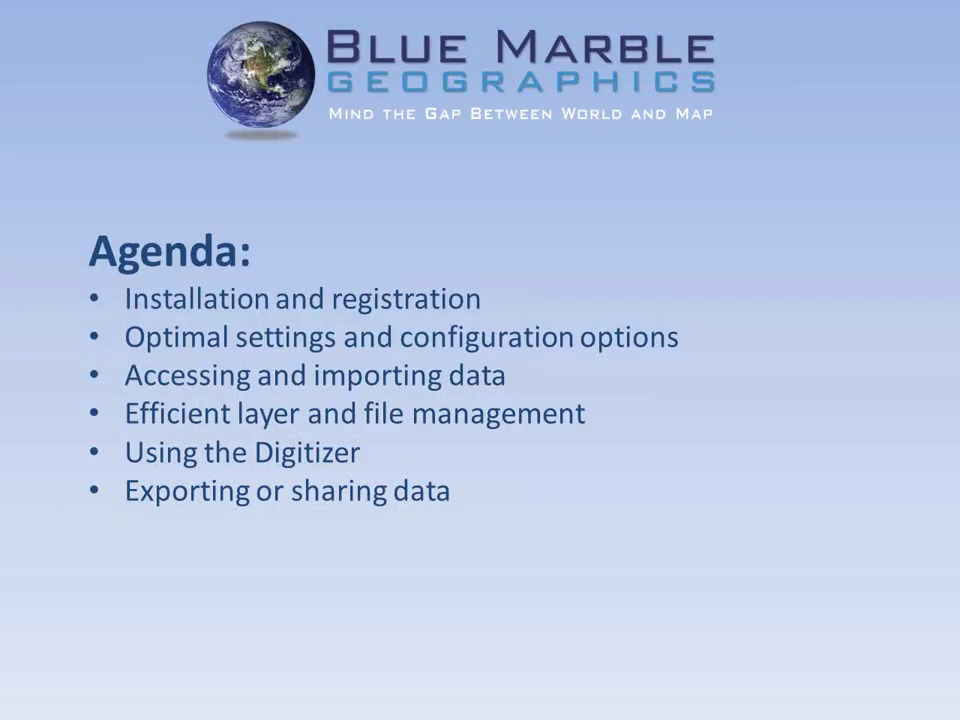